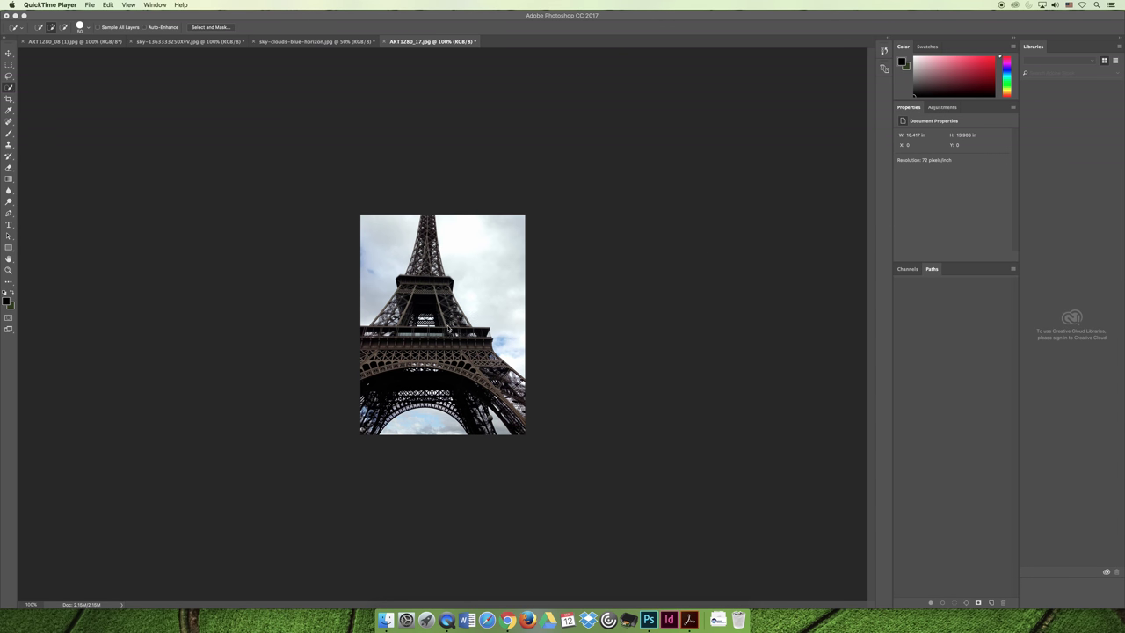
- Look through the open ice cream and sky images and return to the Eiffel Tower photo ART1280_17.jpg
left_click(50, 43)
left_click(50, 42)
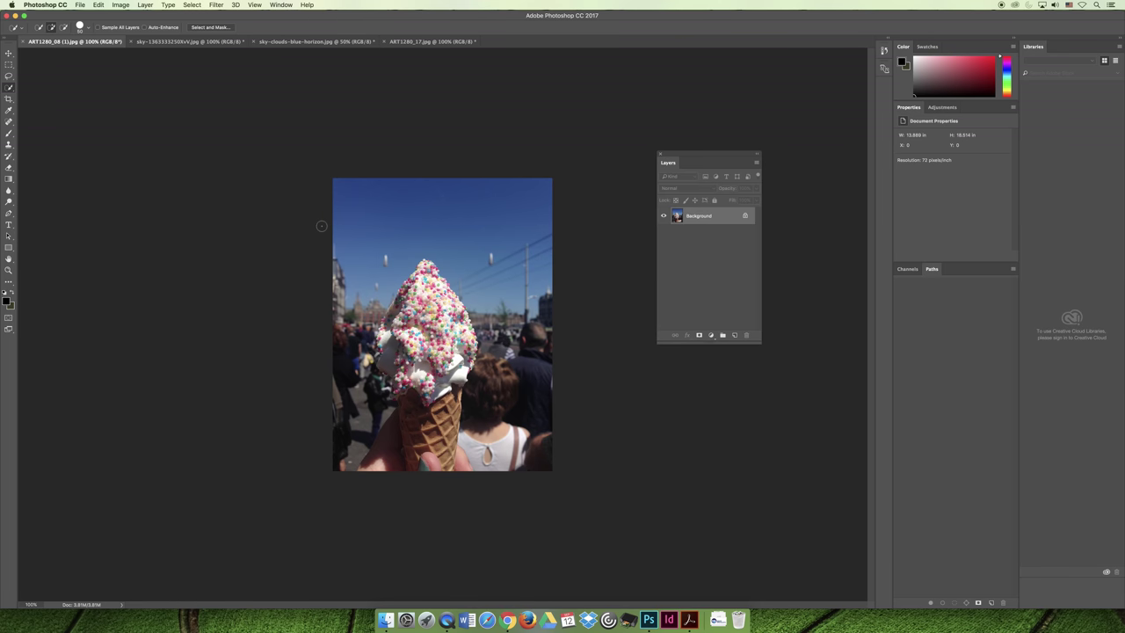
left_click(182, 42)
left_click(310, 42)
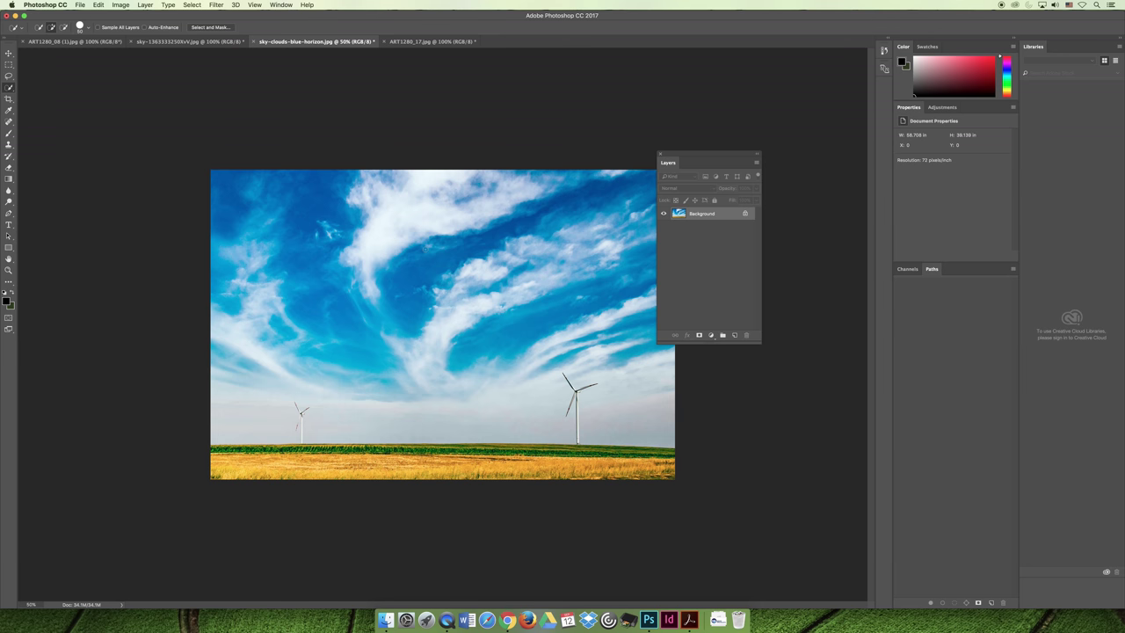
left_click_drag(701, 161, 738, 159)
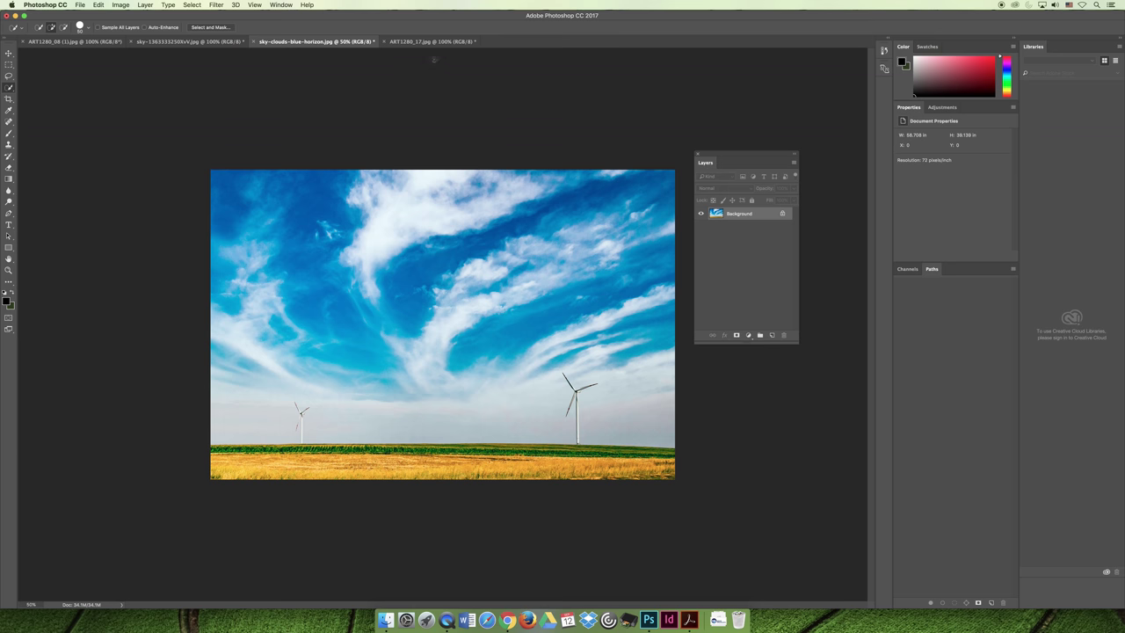
left_click(391, 42)
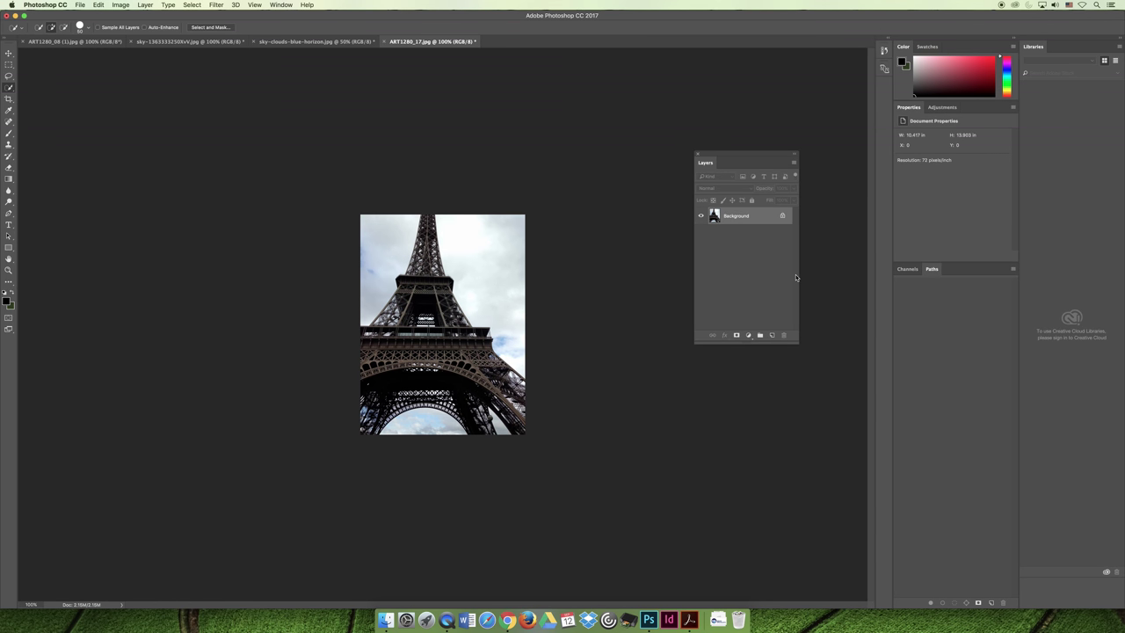
- Duplicate the Background layer within ART1280_17.jpg under the default name and make the original Background layer active
right_click(732, 218)
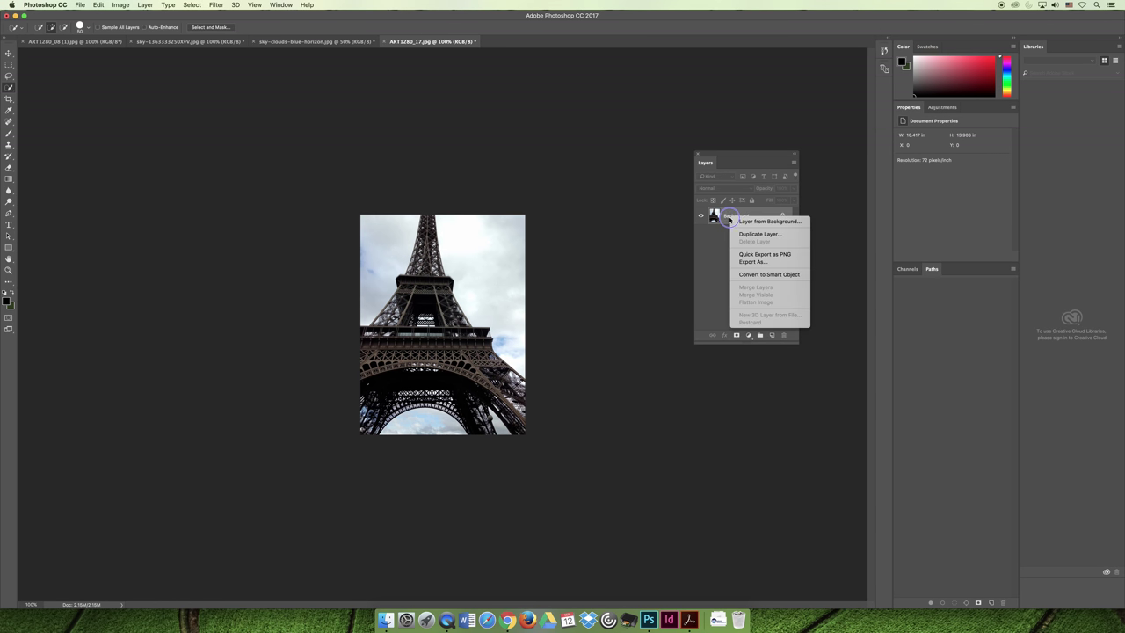
left_click(771, 234)
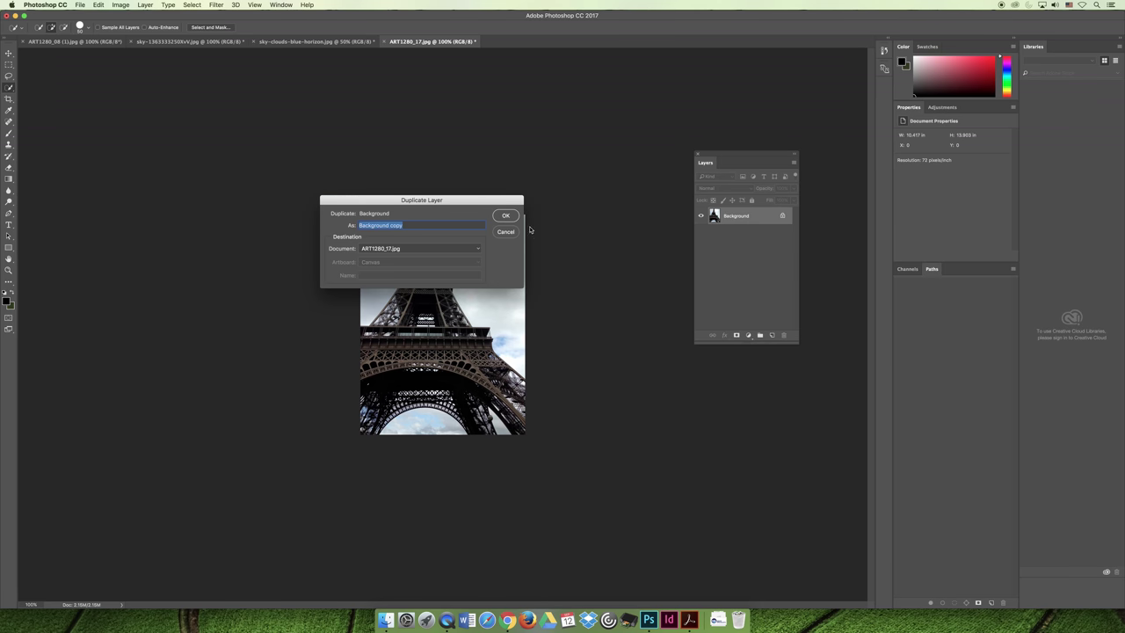
key("Return")
left_click(734, 233)
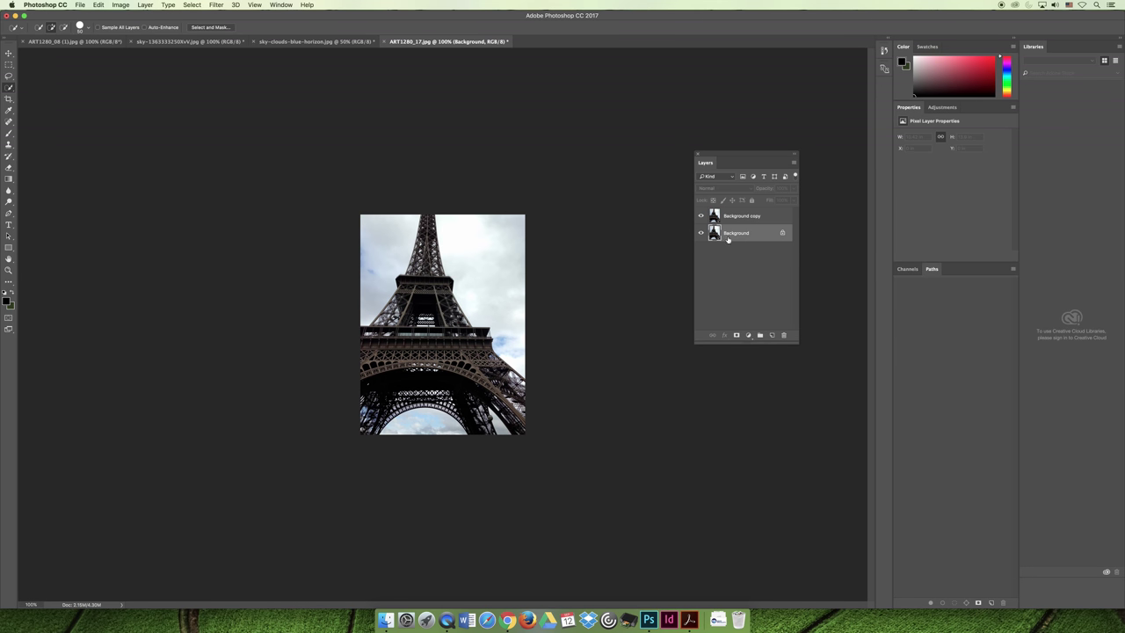
left_click(772, 335)
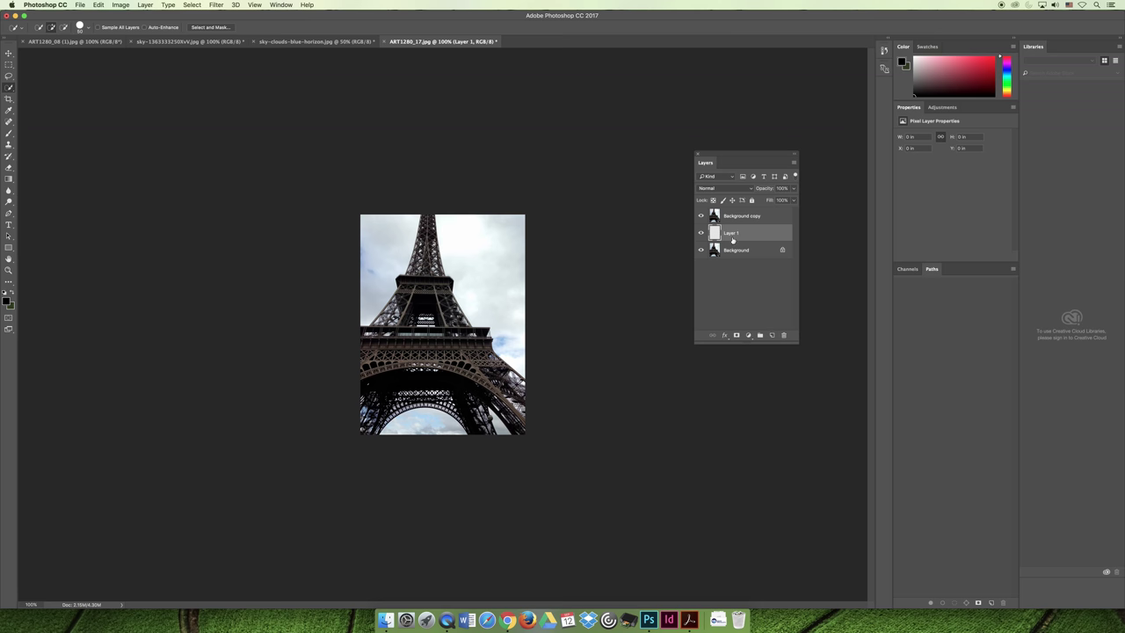
left_click(738, 234)
left_click(790, 335)
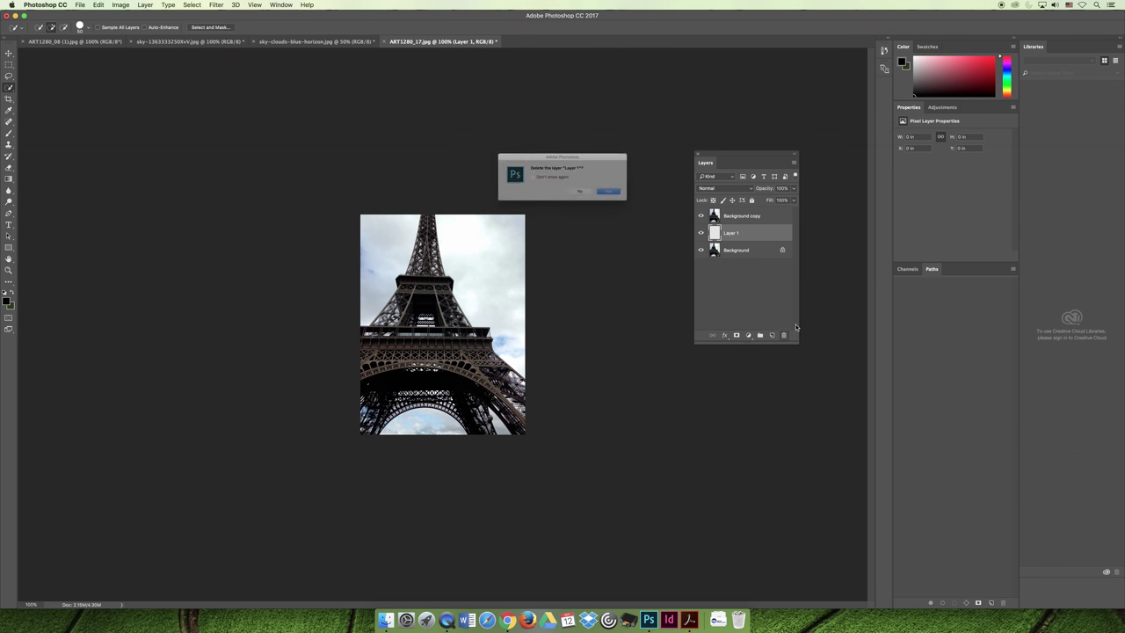
left_click(629, 200)
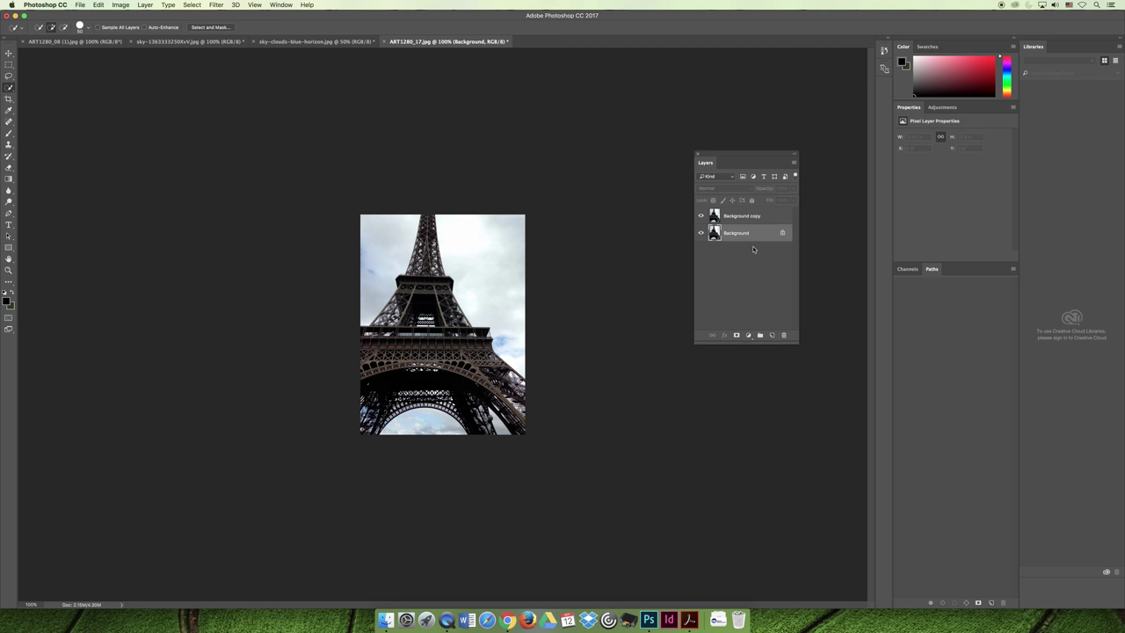
- Add an orange Solid Color fill layer, #dc9d16, between the Background and Background copy layers
left_click(748, 334)
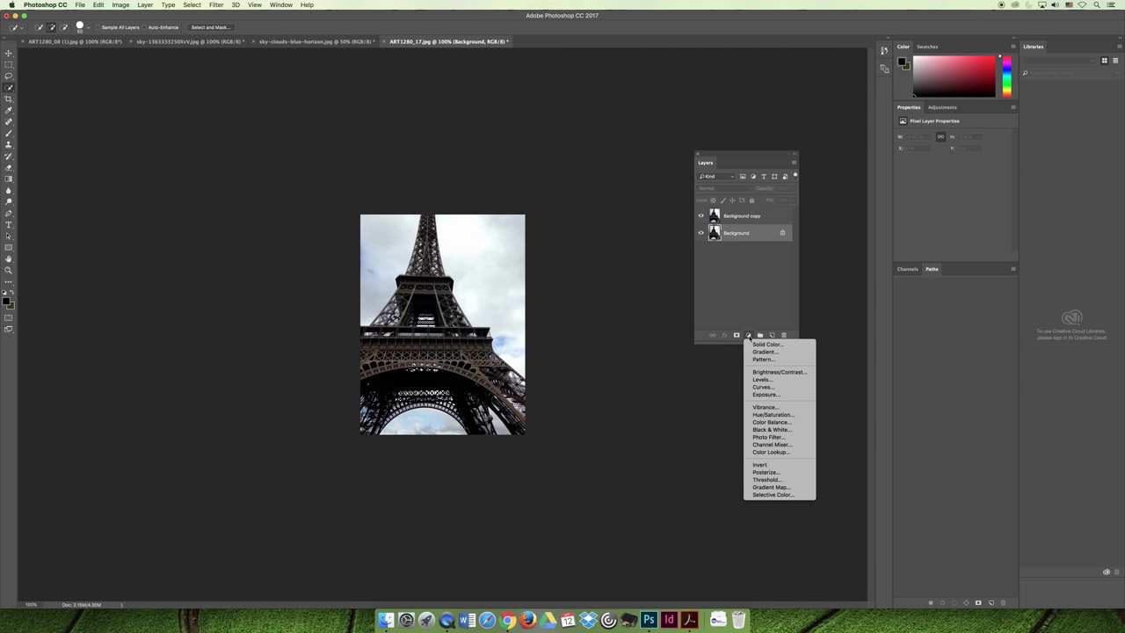
left_click(771, 345)
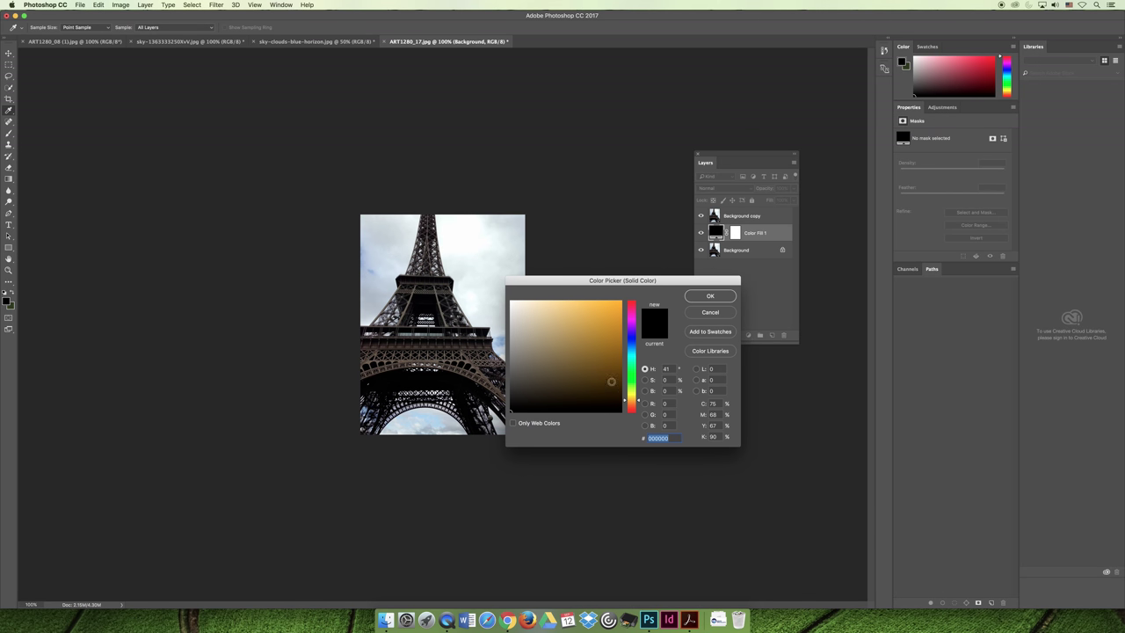
left_click(605, 316)
left_click(710, 297)
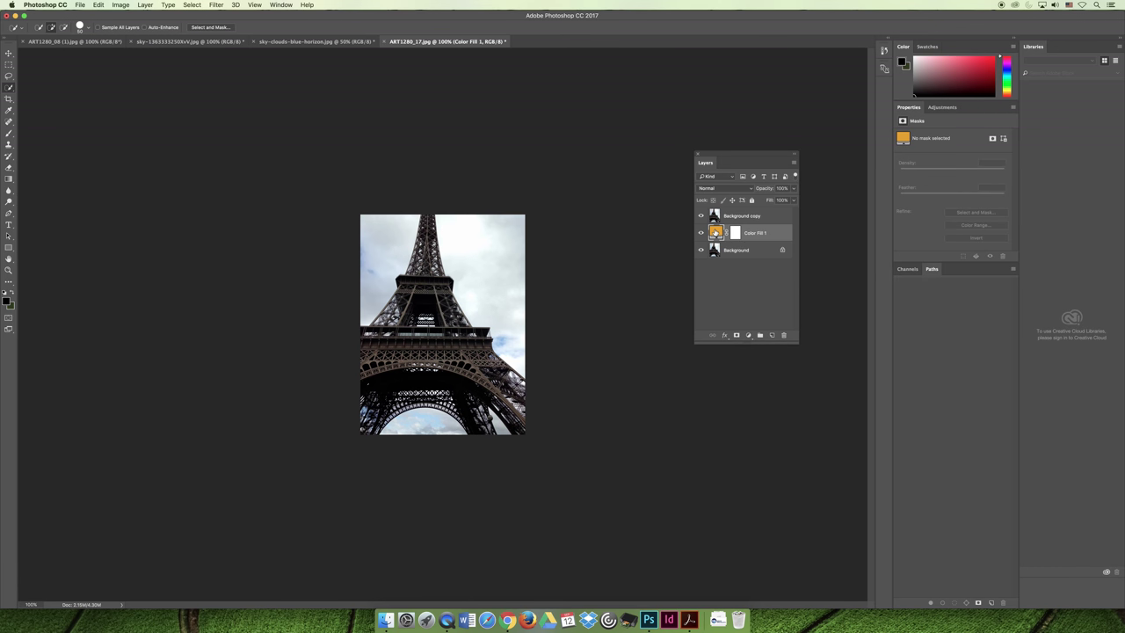
double_click(715, 231)
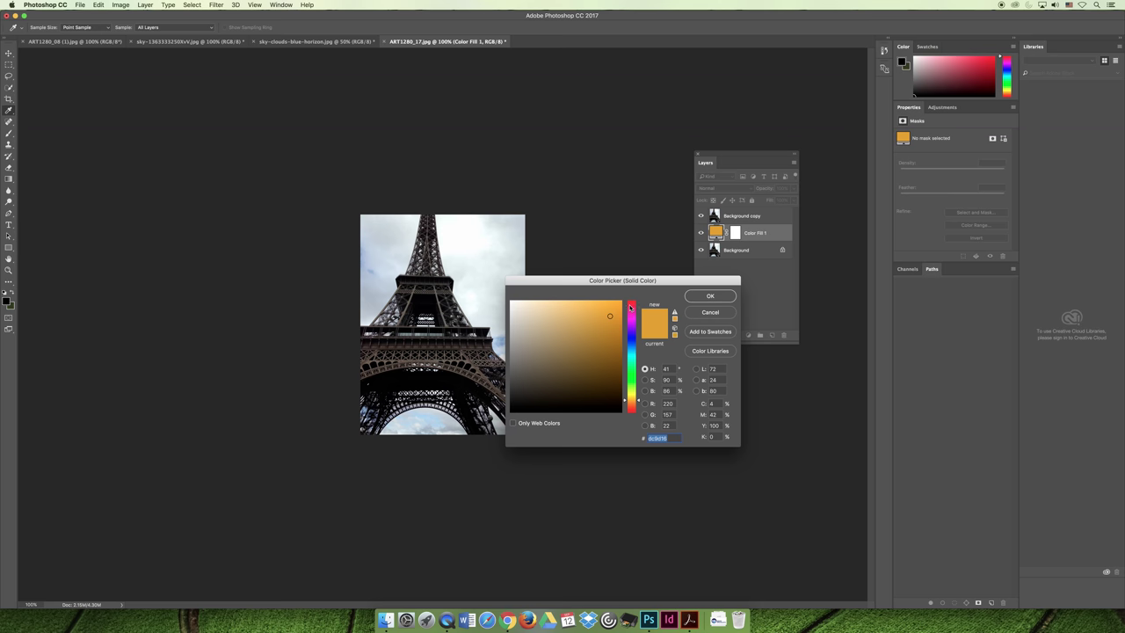
left_click_drag(629, 307, 632, 401)
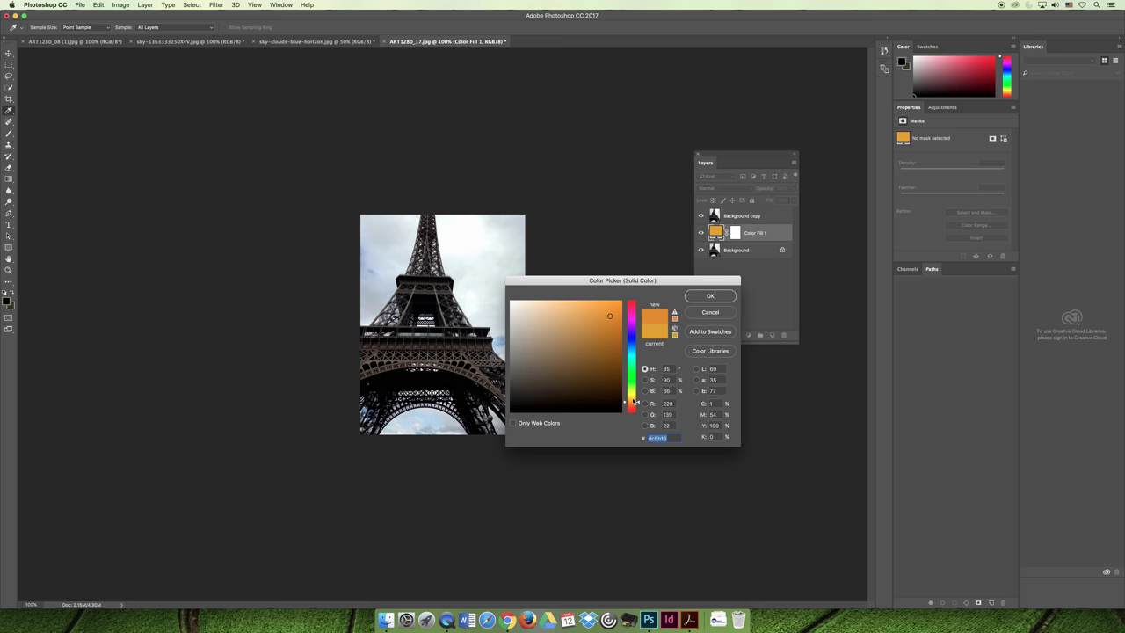
left_click(710, 314)
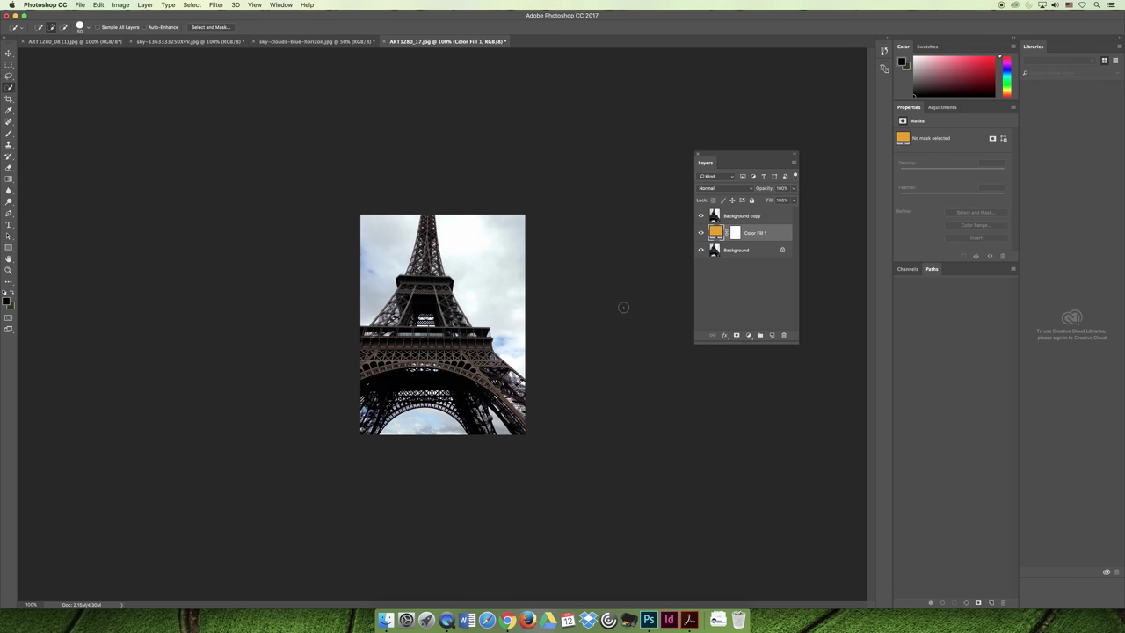
- Add a layer mask to the Background copy layer from the active tower selection to hide the surrounding sky
left_click(743, 216)
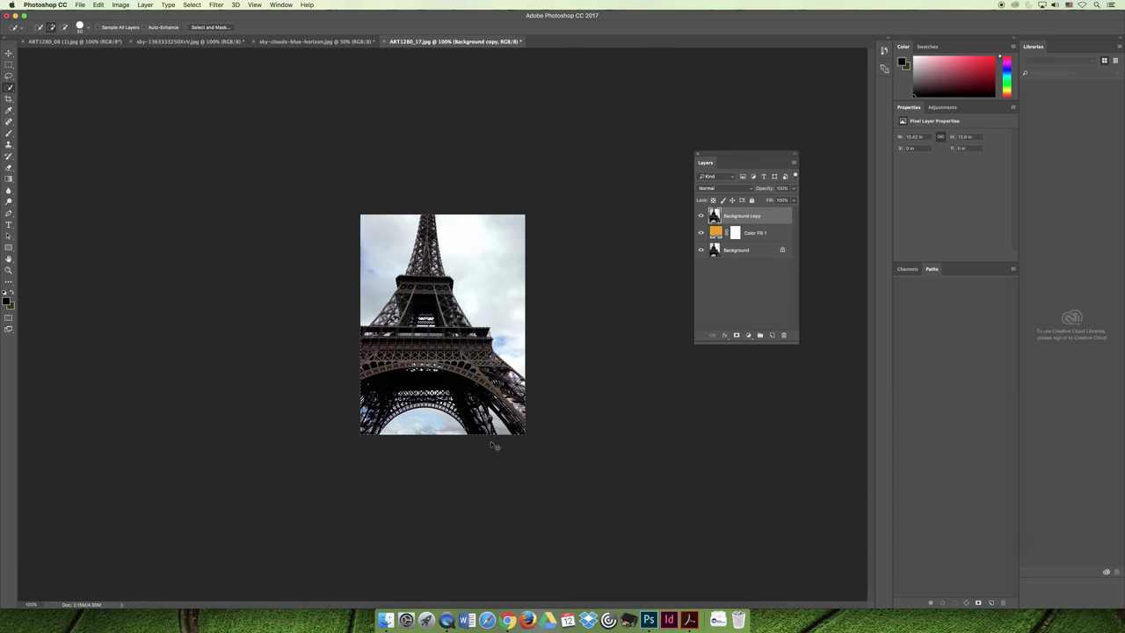
scroll(495, 444, "up", 3)
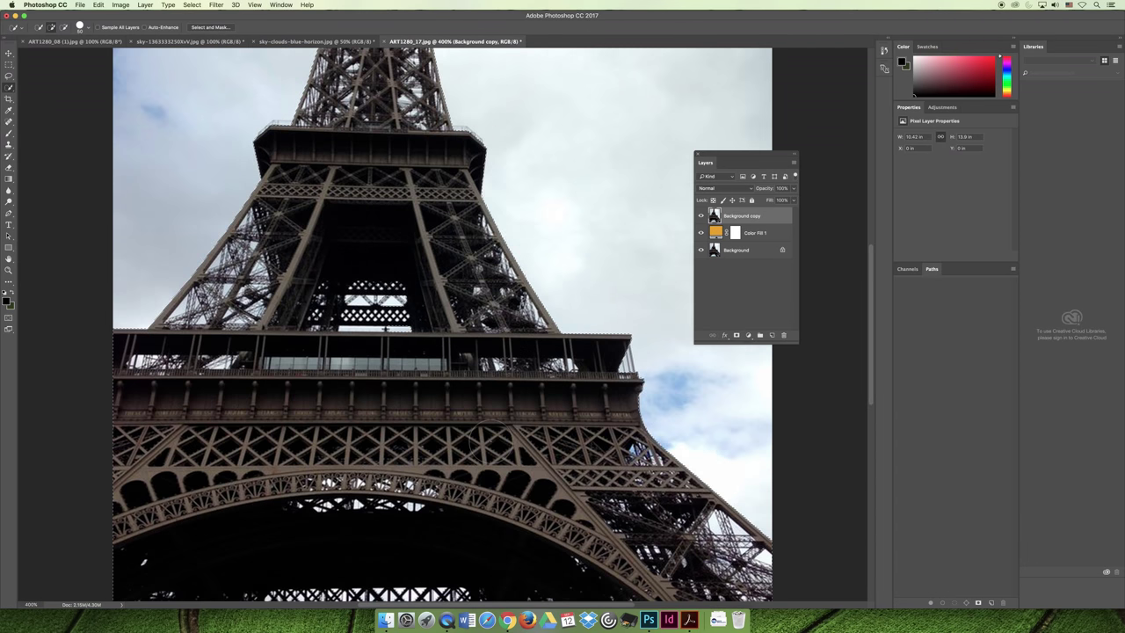
scroll(475, 444, "down", 5)
scroll(475, 444, "left", 5)
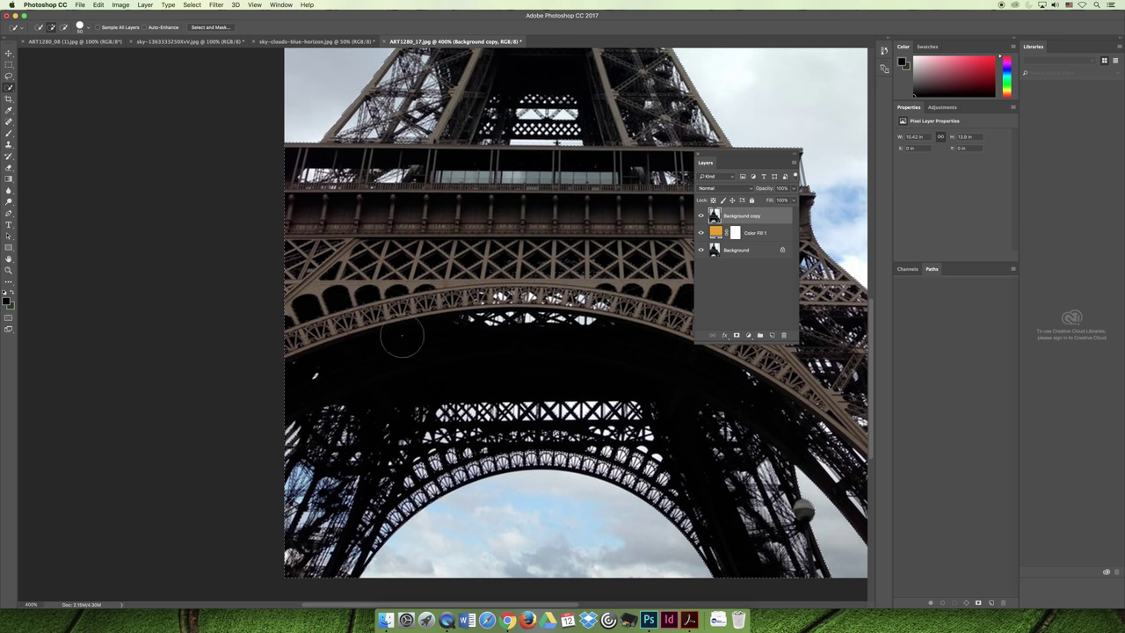
scroll(450, 384, "down", 2)
scroll(447, 405, "down", 4)
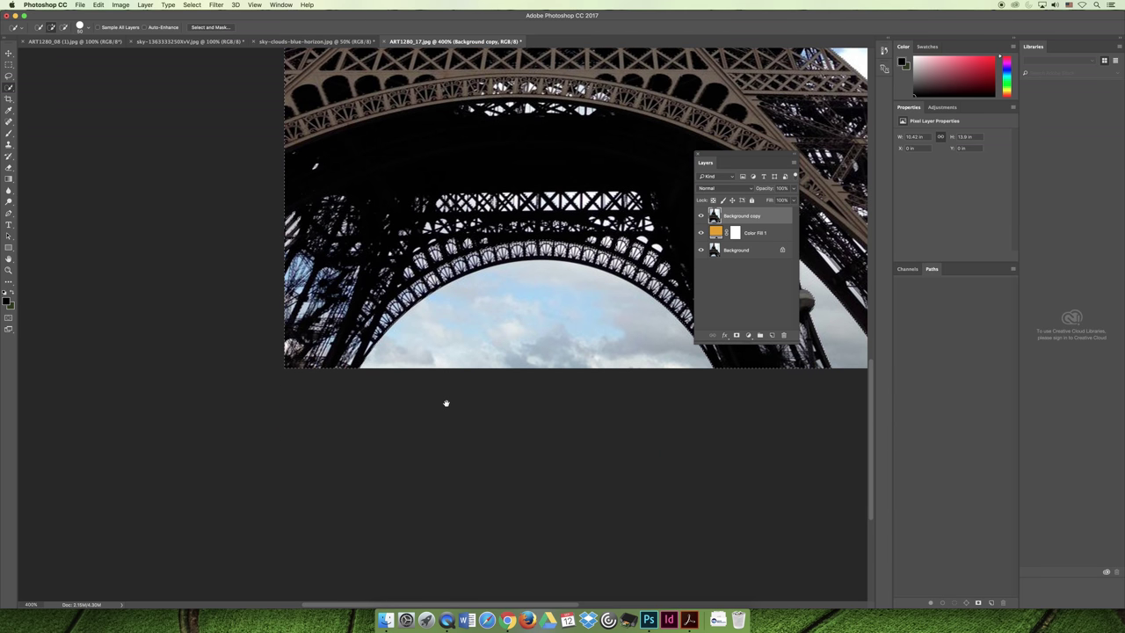
scroll(446, 402, "up", 9)
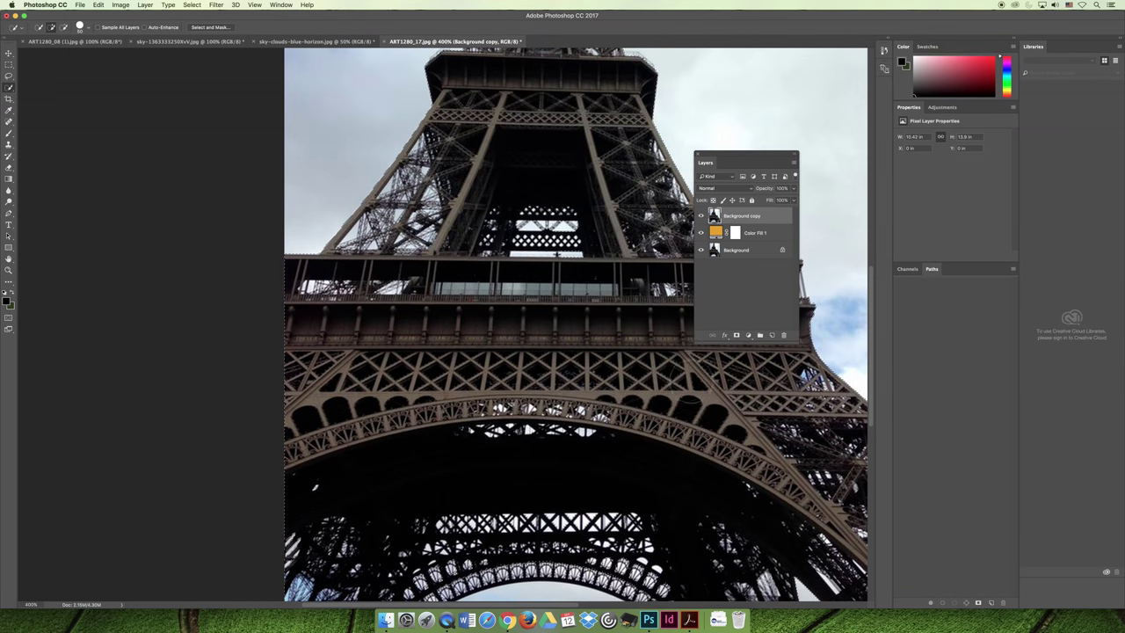
scroll(333, 607, "right", 8)
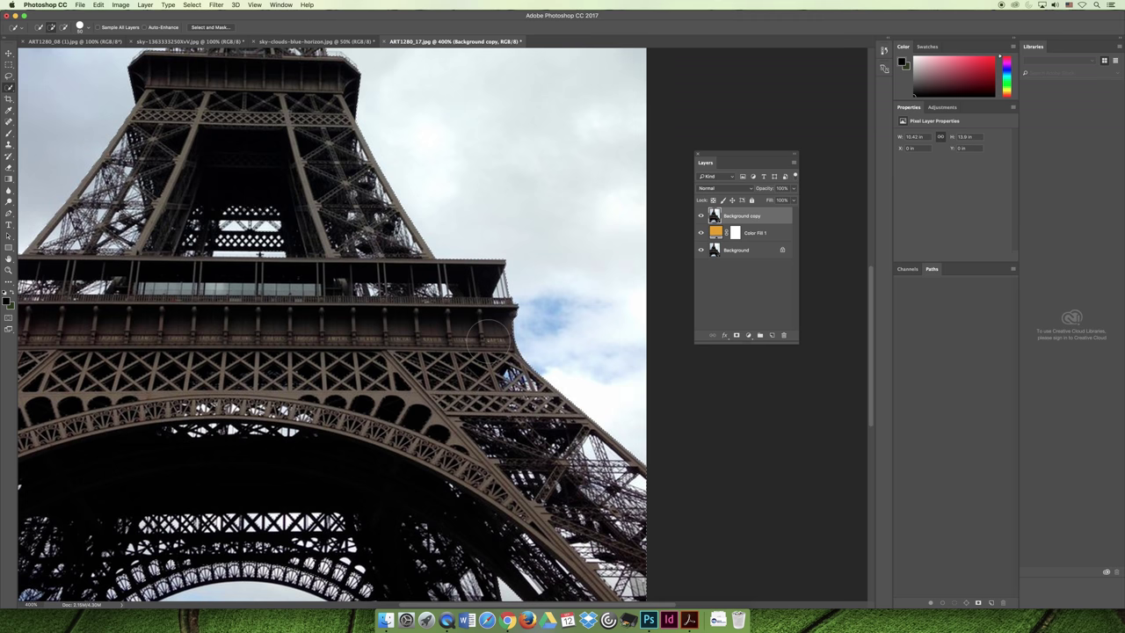
key("super+0")
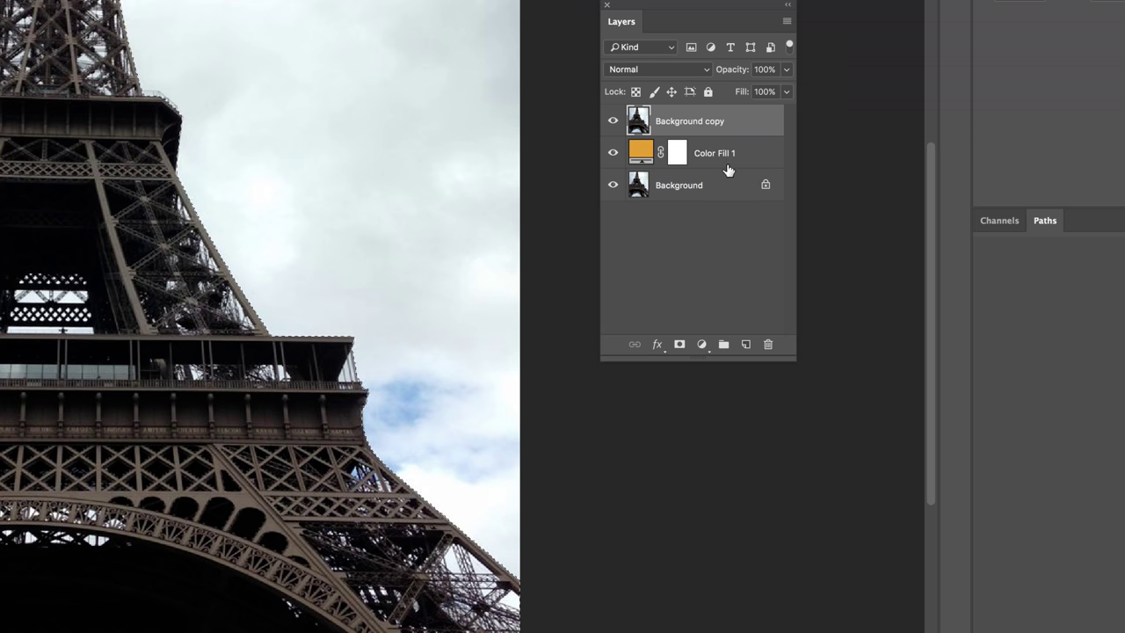
left_click(679, 343)
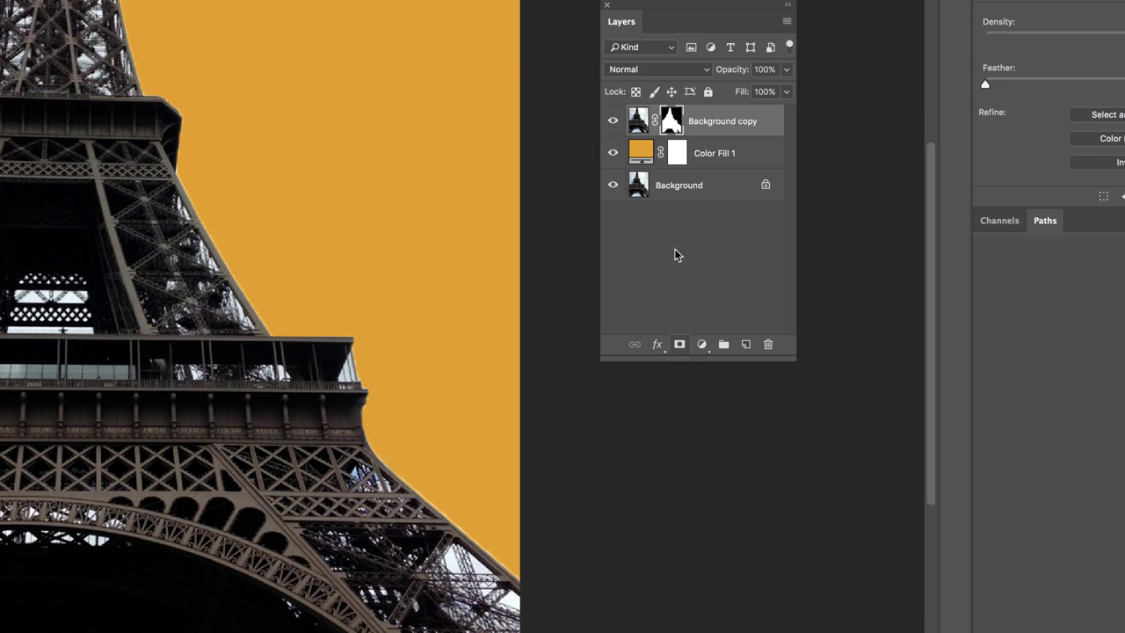
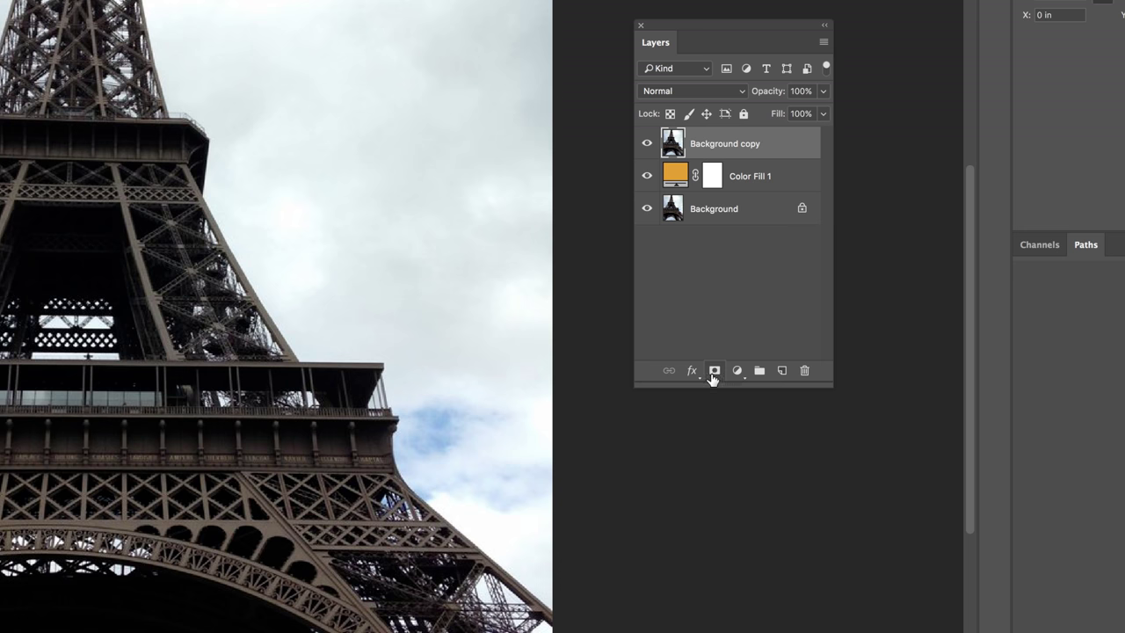
- Add a blank white layer mask to the Background copy layer and activate the Brush tool
left_click(713, 371)
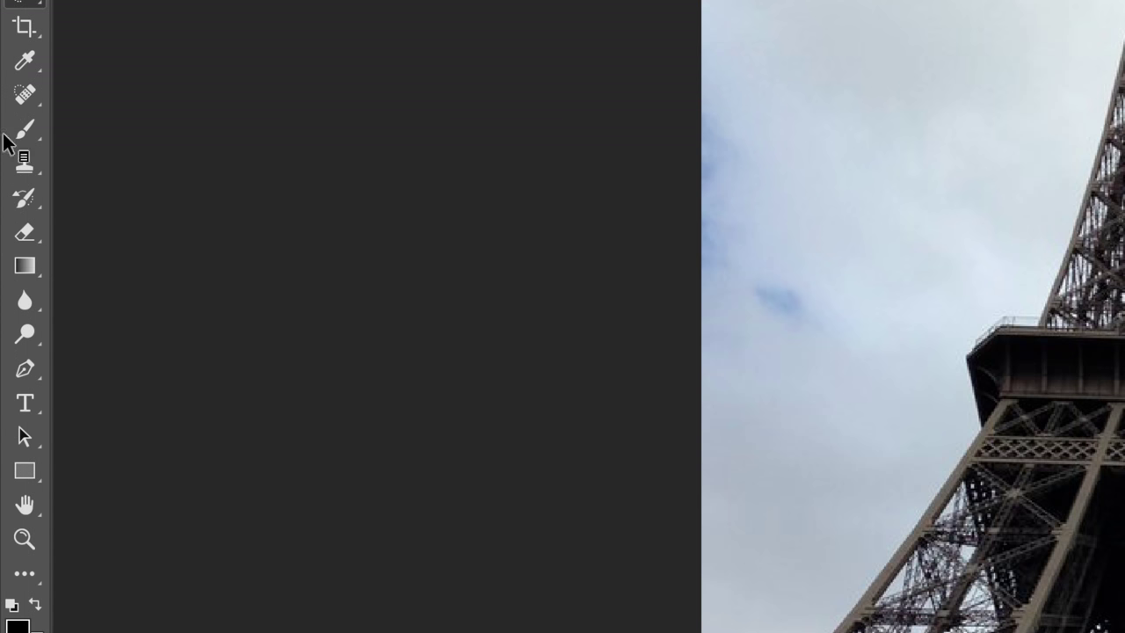
left_click(8, 135)
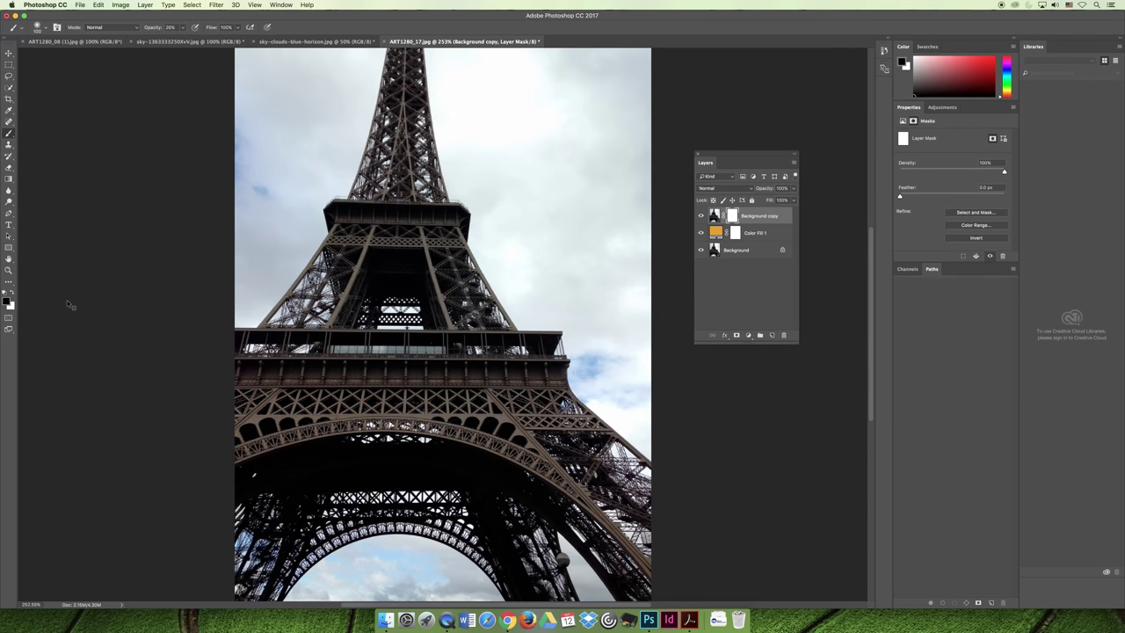
left_click(713, 215)
mouse_move(544, 251)
left_mouse_down()
mouse_move(504, 252)
mouse_move(499, 292)
mouse_move(491, 236)
mouse_move(501, 209)
left_mouse_up()
key("super+z")
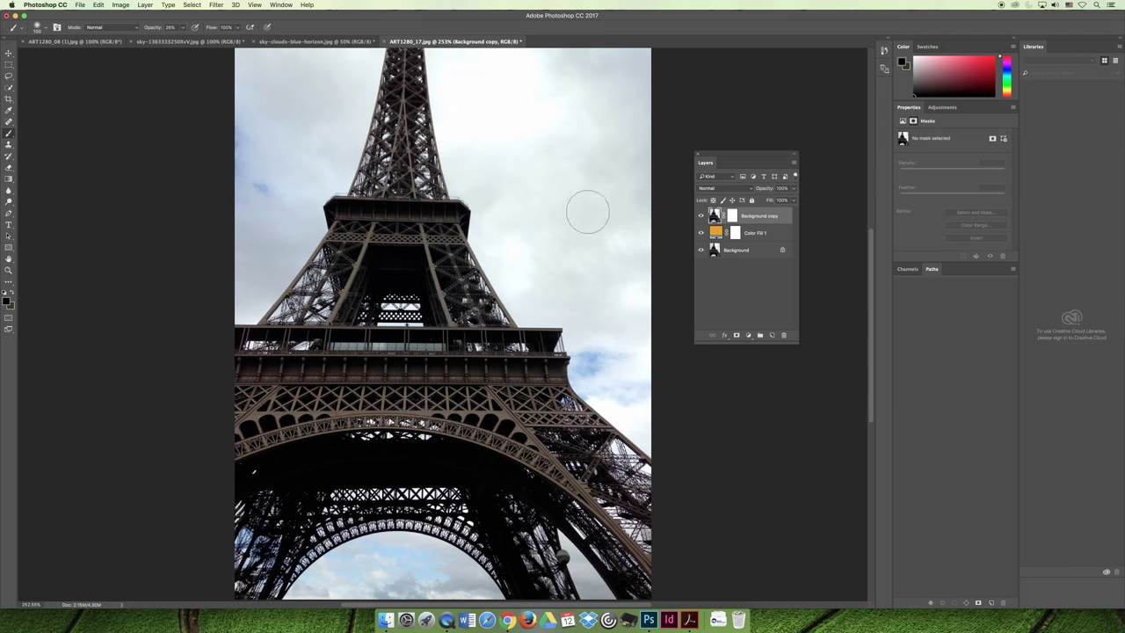
- Set the brush opacity to 100% and paint a soft black diagonal stroke on the Background copy mask across the upper-right sky
left_click(732, 216)
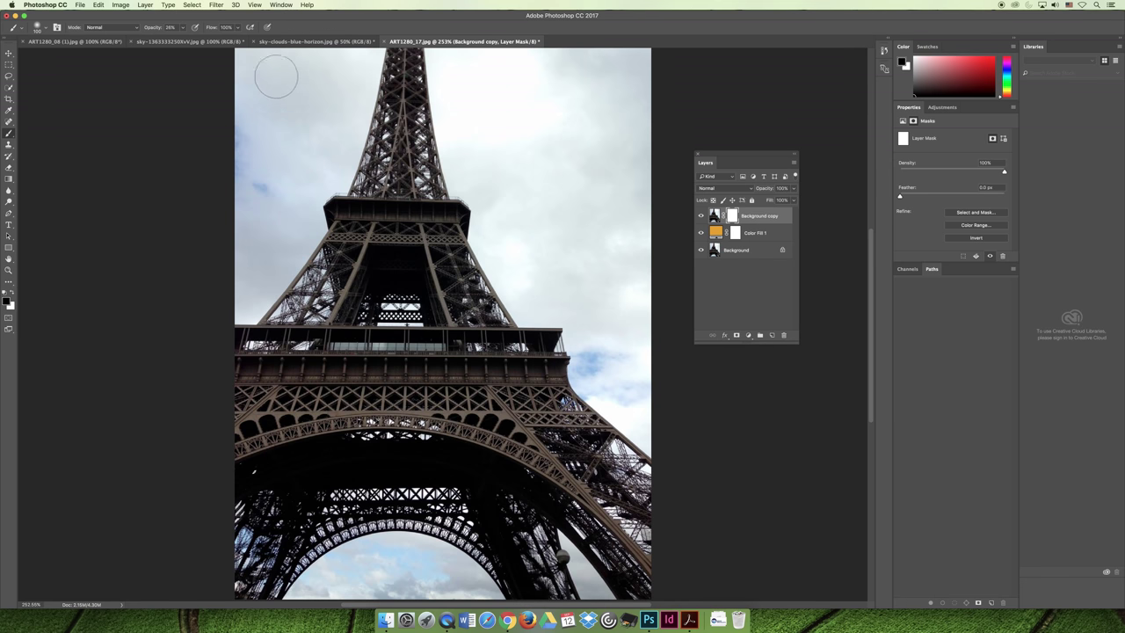
left_click(182, 27)
left_click_drag(181, 40, 242, 40)
mouse_move(504, 81)
left_mouse_down()
mouse_move(577, 155)
mouse_move(659, 268)
left_mouse_up()
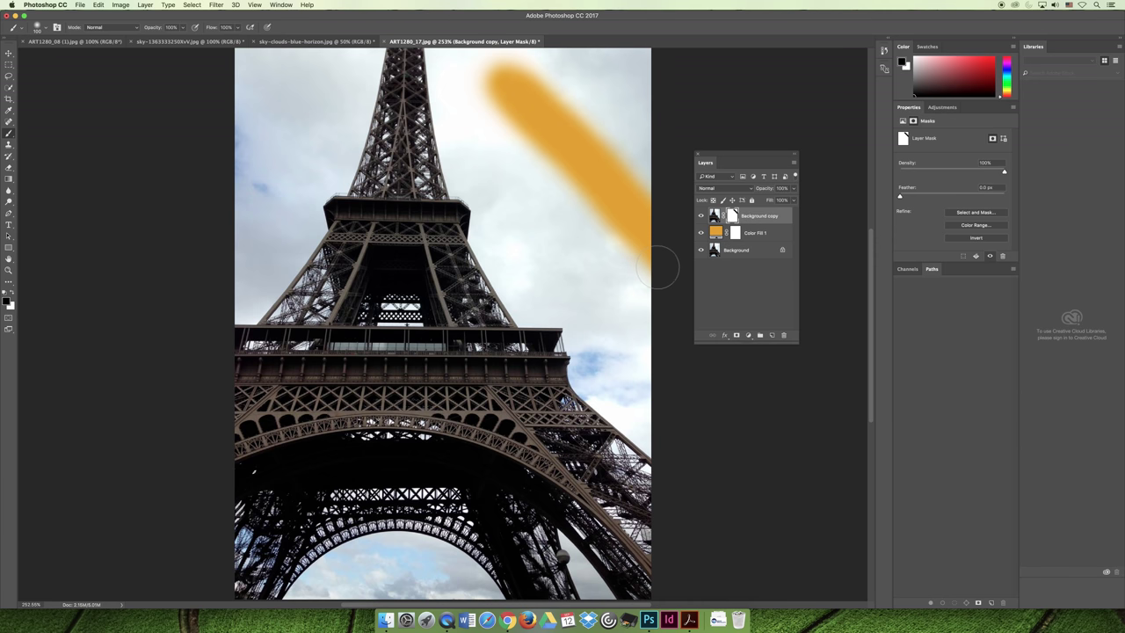
- Set the brush hardness to 100% and paint a hard-edged black stroke on the mask across the upper-left sky
left_click(45, 31)
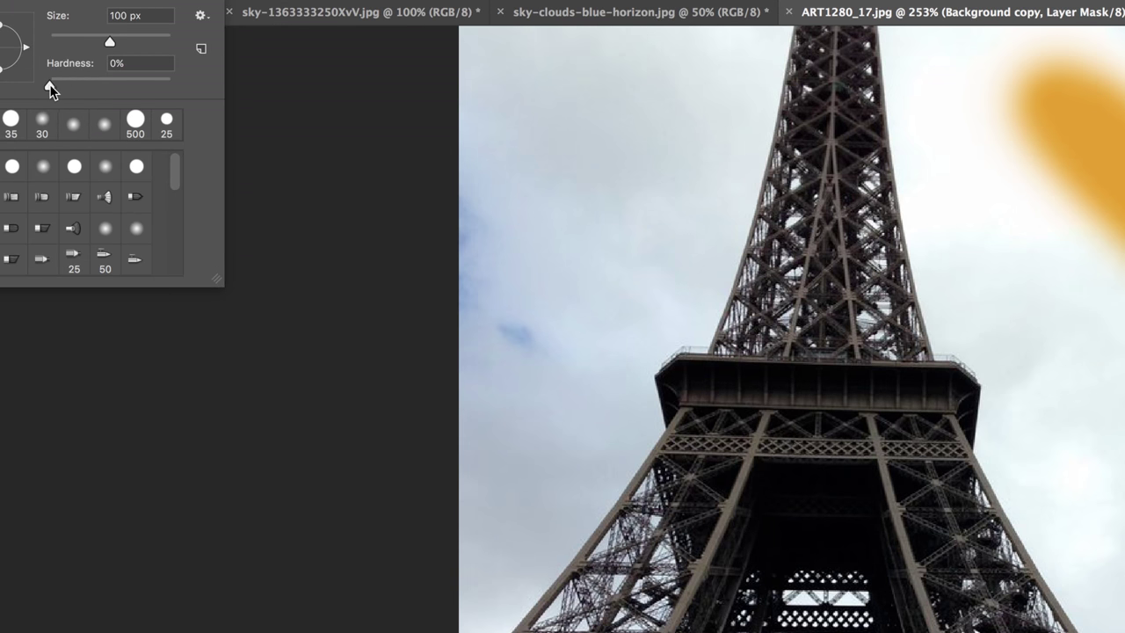
left_click_drag(50, 90, 224, 88)
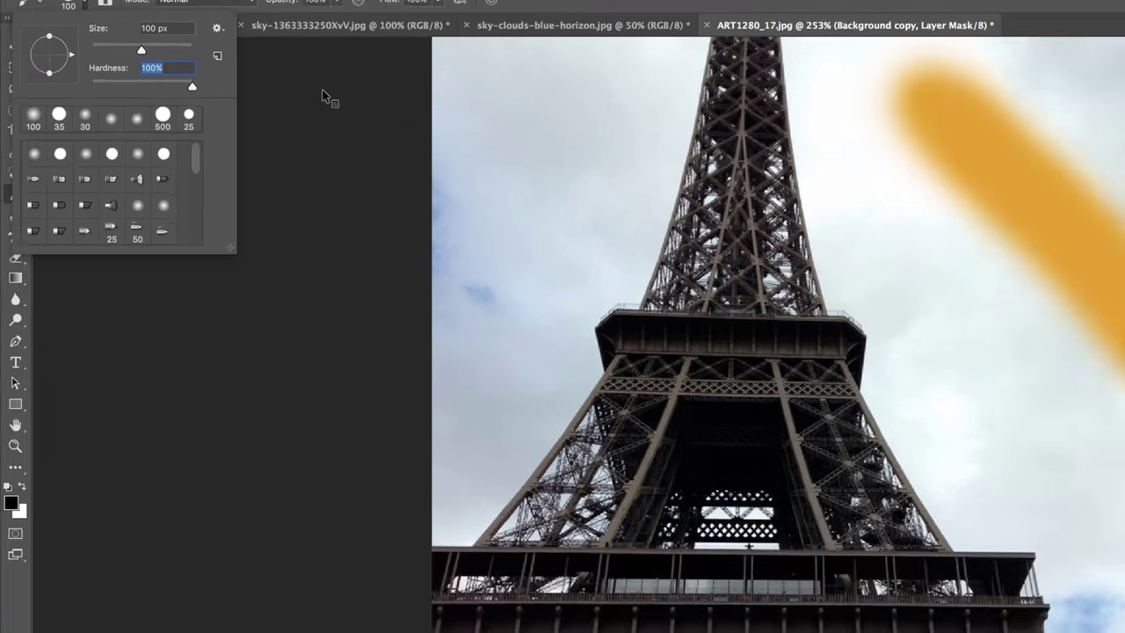
key("Return")
mouse_move(568, 78)
left_mouse_down()
mouse_move(542, 94)
mouse_move(471, 246)
mouse_move(447, 358)
left_mouse_up()
left_click_drag(231, 182, 294, 53)
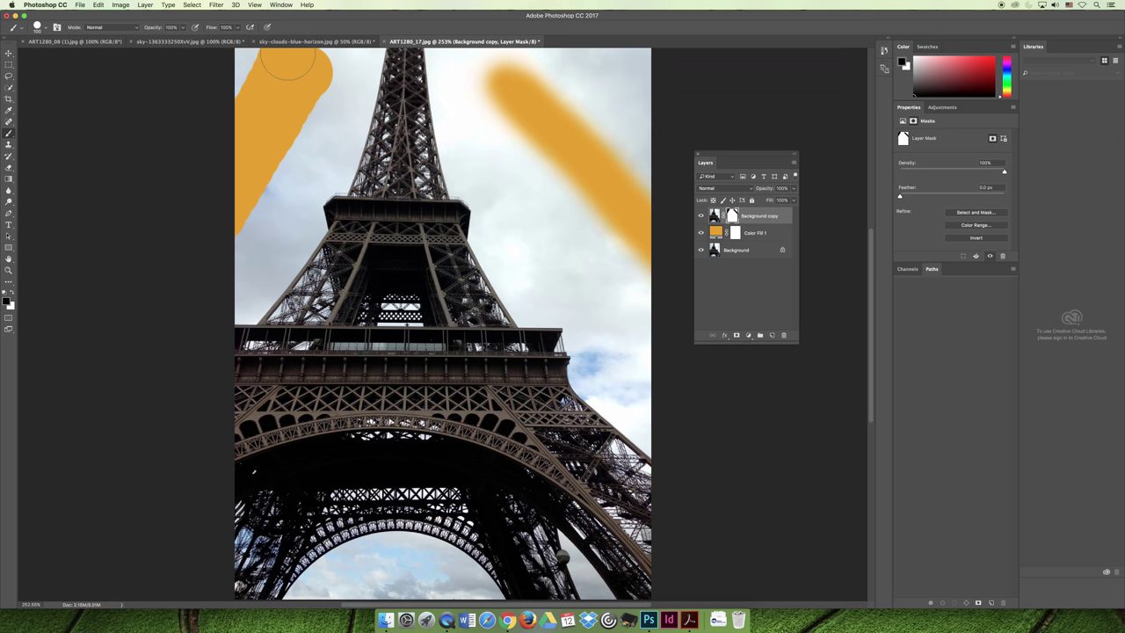
- Switch to a soft 100 px brush and paint black on the Background copy mask across the sky right of the tower
left_click(45, 30)
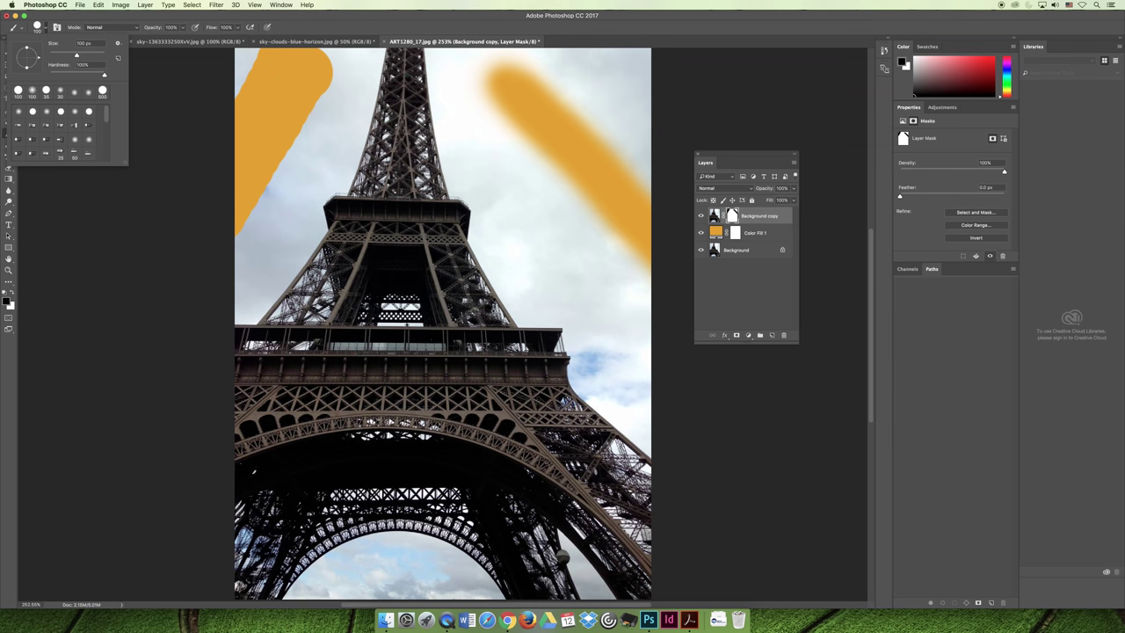
mouse_move(612, 105)
left_mouse_down()
mouse_move(634, 65)
mouse_move(586, 58)
mouse_move(517, 75)
mouse_move(640, 130)
left_mouse_up()
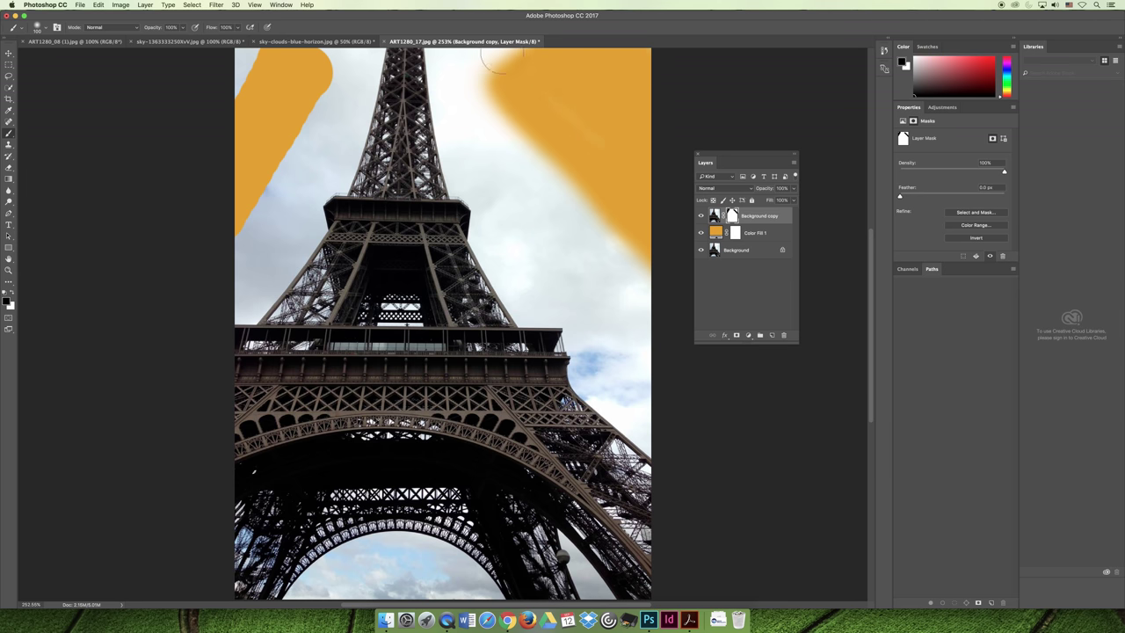
left_click_drag(485, 59, 527, 70)
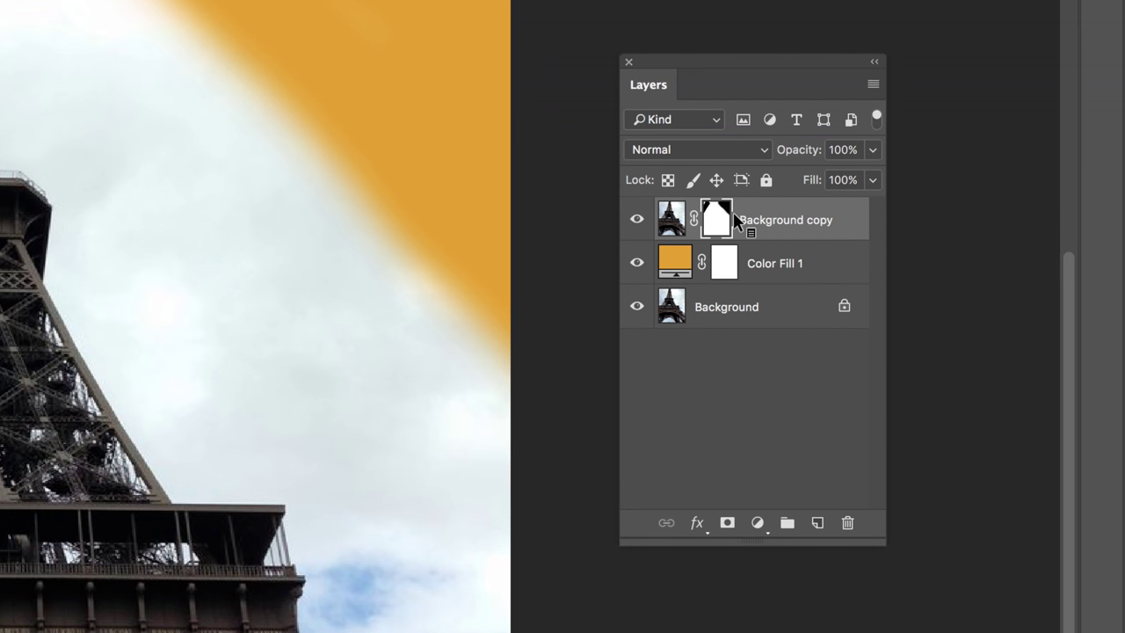
mouse_move(381, 203)
left_mouse_down()
mouse_move(218, 338)
mouse_move(345, 259)
mouse_move(349, 279)
mouse_move(299, 363)
mouse_move(424, 261)
mouse_move(331, 383)
mouse_move(426, 312)
mouse_move(358, 419)
mouse_move(482, 330)
mouse_move(434, 452)
mouse_move(494, 366)
mouse_move(426, 515)
left_mouse_up()
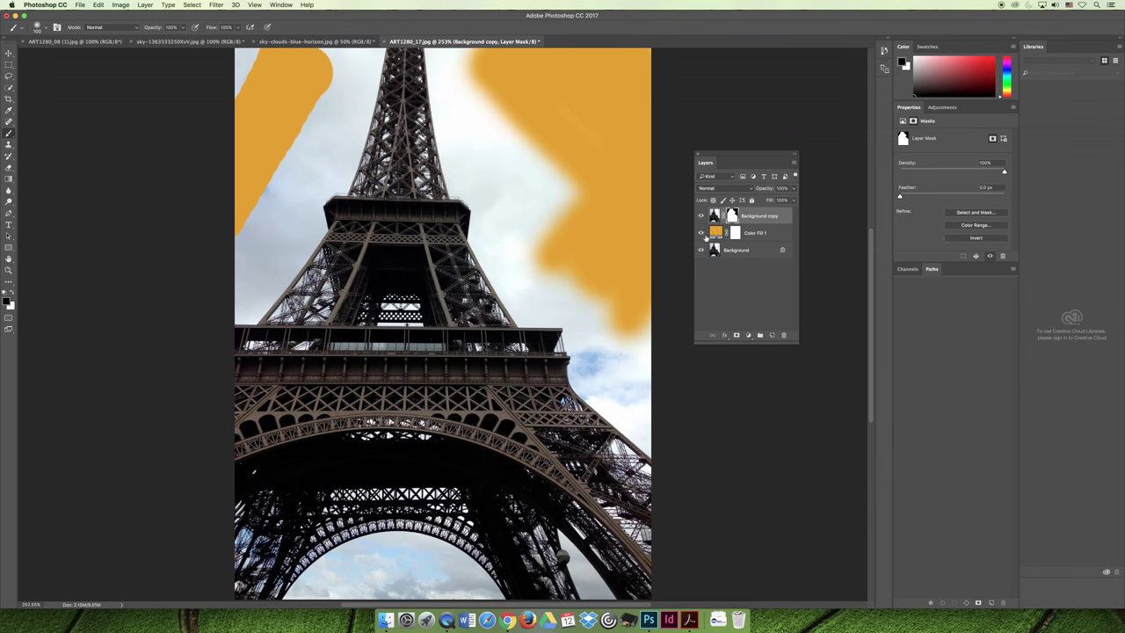
mouse_move(632, 297)
left_mouse_down()
mouse_move(663, 428)
mouse_move(597, 363)
mouse_move(580, 258)
mouse_move(618, 339)
mouse_move(586, 140)
mouse_move(577, 267)
mouse_move(564, 281)
mouse_move(534, 278)
mouse_move(507, 239)
mouse_move(564, 205)
mouse_move(550, 142)
mouse_move(519, 182)
mouse_move(489, 174)
mouse_move(472, 132)
mouse_move(476, 85)
mouse_move(524, 153)
mouse_move(439, 66)
left_mouse_up()
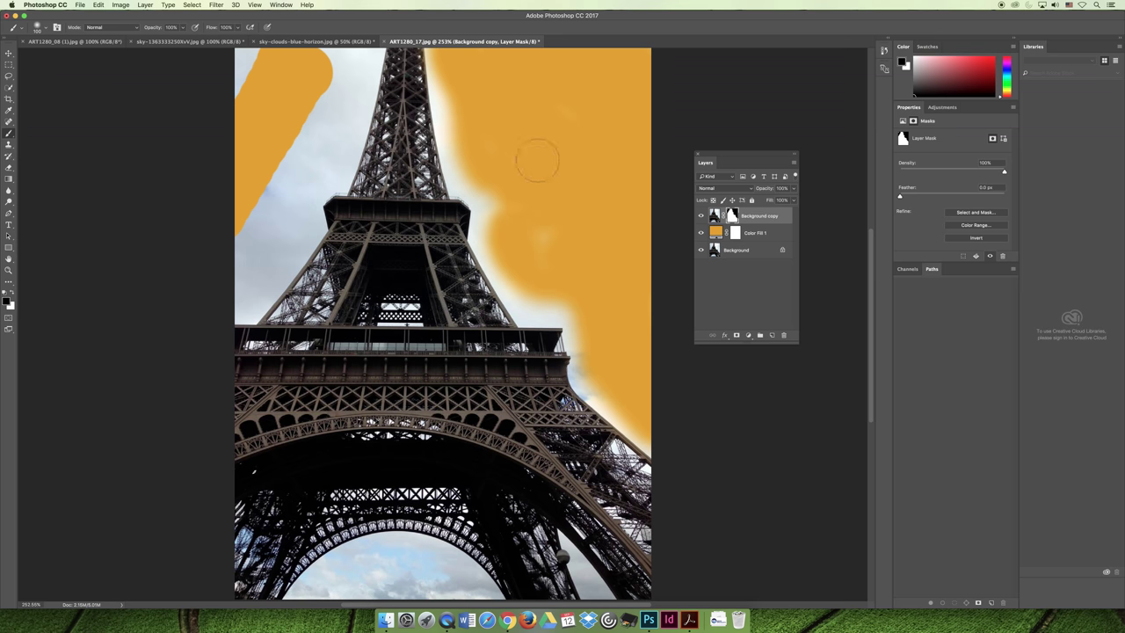
- Mask the remaining sky left of the tower and under the arch, then refine the tower's lower-right edge with a smaller brush
key("super+minus")
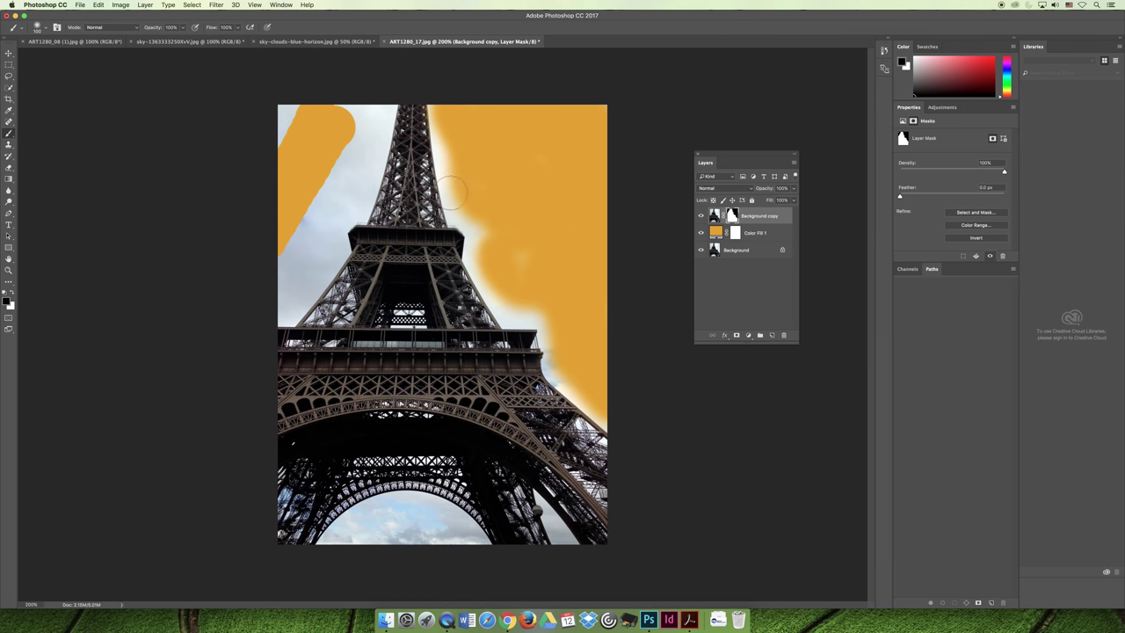
mouse_move(376, 104)
left_mouse_down()
mouse_move(349, 127)
mouse_move(314, 113)
mouse_move(276, 126)
mouse_move(274, 139)
left_mouse_up()
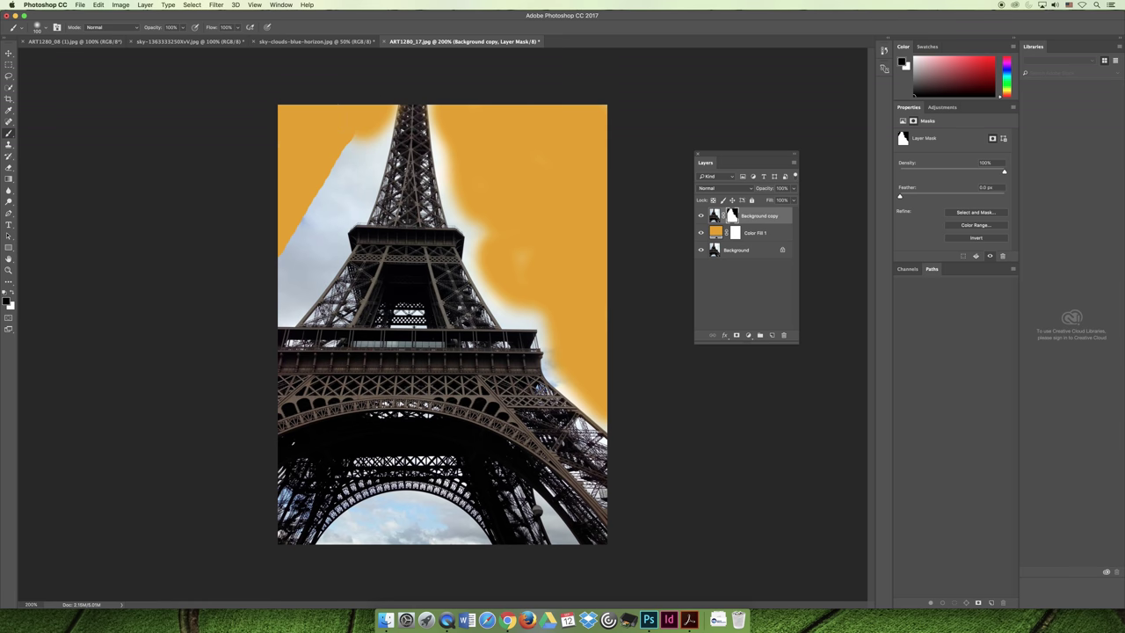
mouse_move(367, 95)
left_mouse_down()
mouse_move(343, 180)
mouse_move(352, 189)
mouse_move(328, 180)
mouse_move(317, 198)
mouse_move(323, 230)
mouse_move(285, 249)
mouse_move(272, 308)
left_mouse_up()
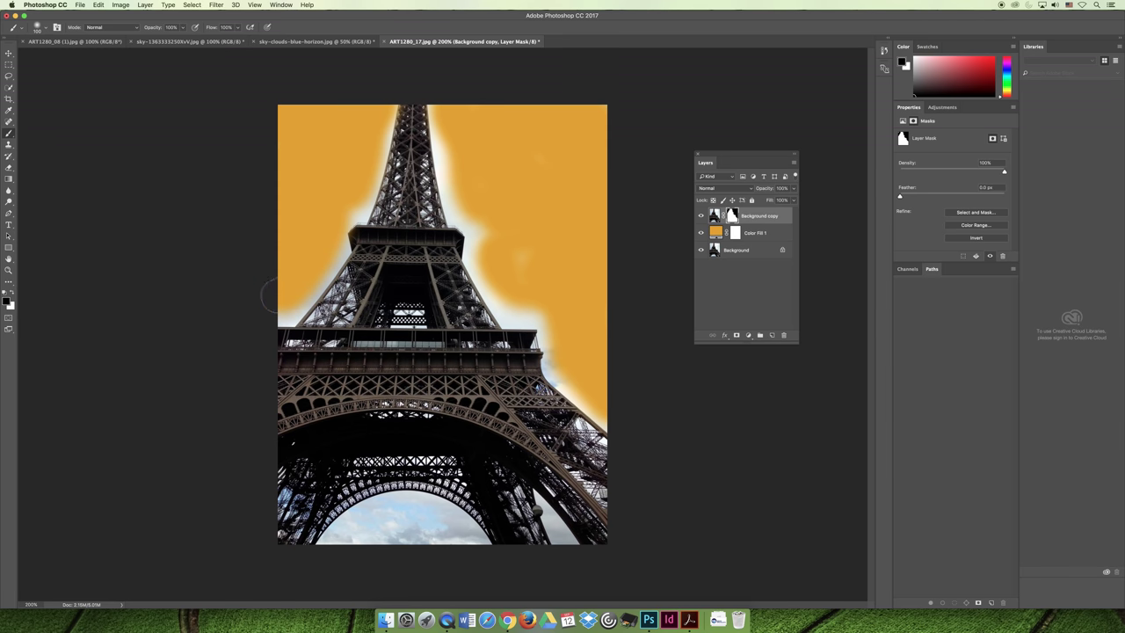
mouse_move(331, 538)
left_mouse_down()
mouse_move(427, 515)
mouse_move(479, 554)
mouse_move(440, 538)
mouse_move(354, 555)
mouse_move(444, 535)
left_mouse_up()
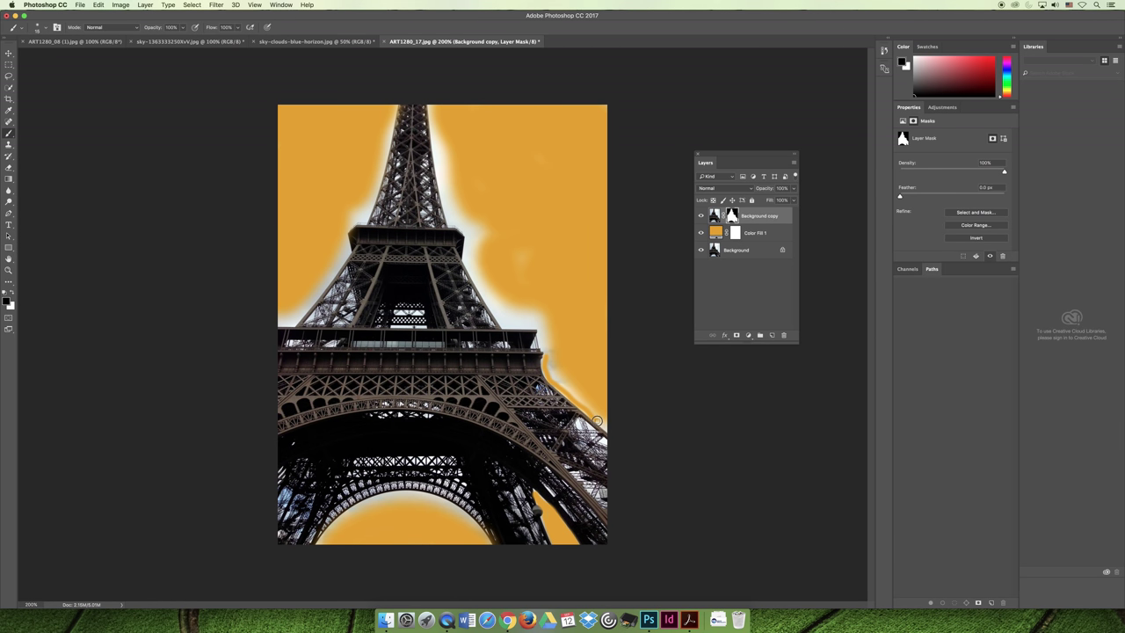
mouse_move(612, 432)
left_mouse_down()
mouse_move(561, 382)
mouse_move(554, 356)
mouse_move(564, 382)
left_mouse_up()
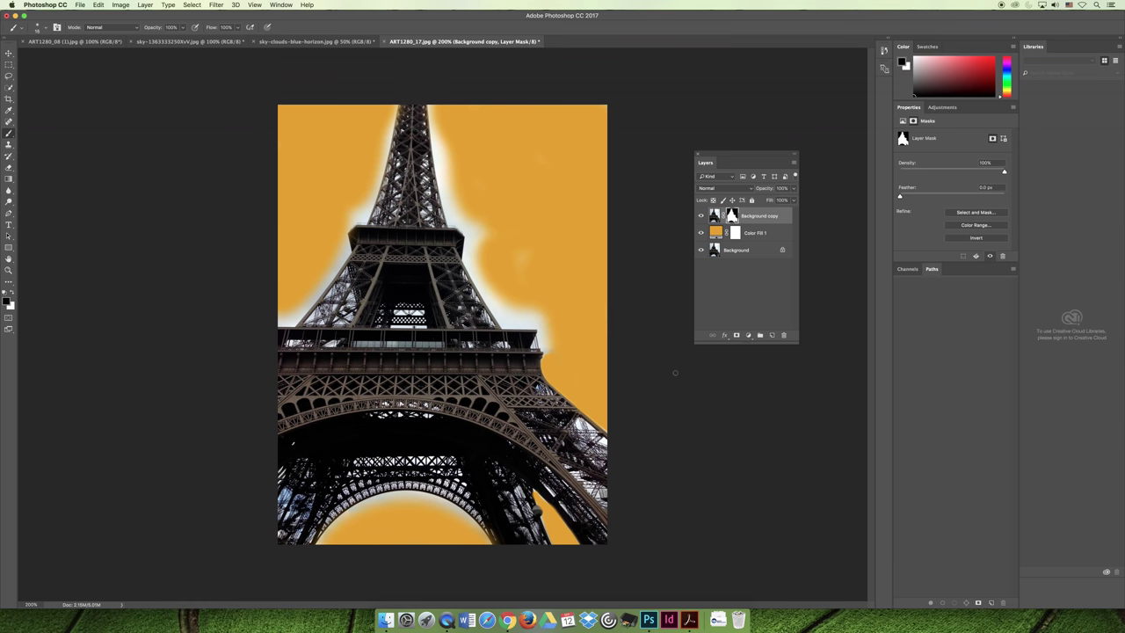
- Try magenta and crimson hues for the Color Fill 1 layer and discard the color change
double_click(716, 233)
left_click(634, 319)
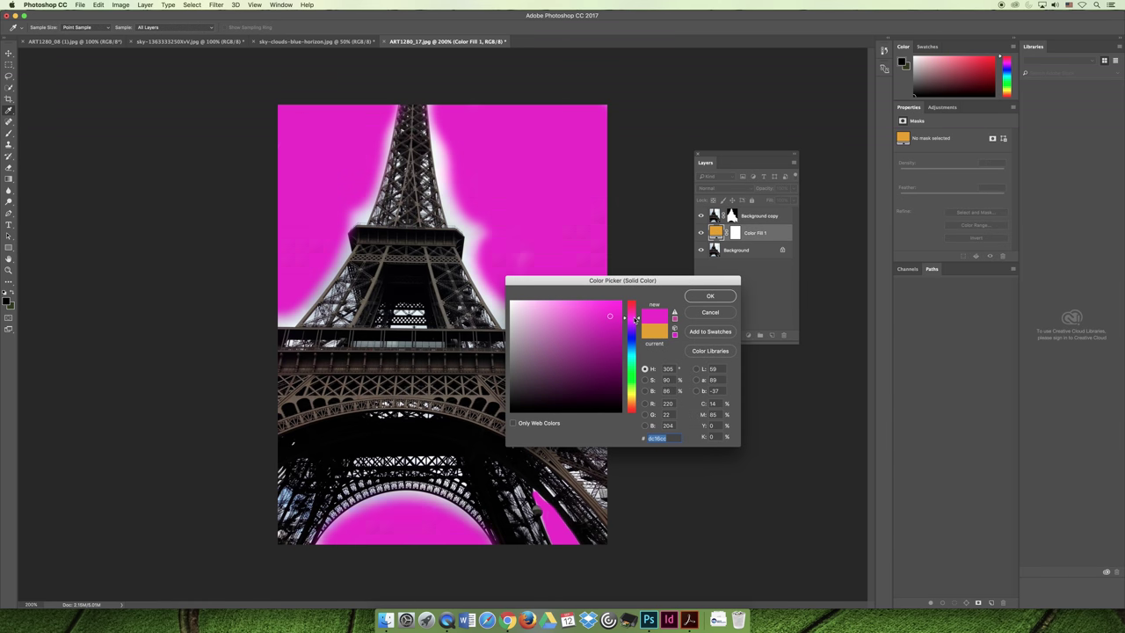
left_click(634, 306)
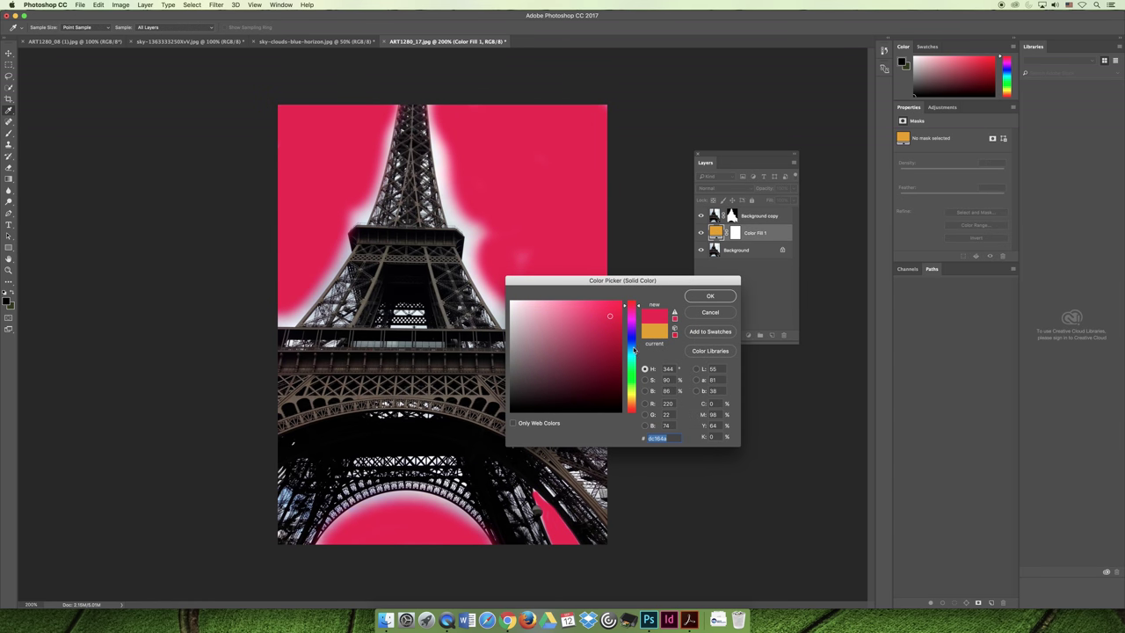
left_click(635, 340)
left_click(710, 313)
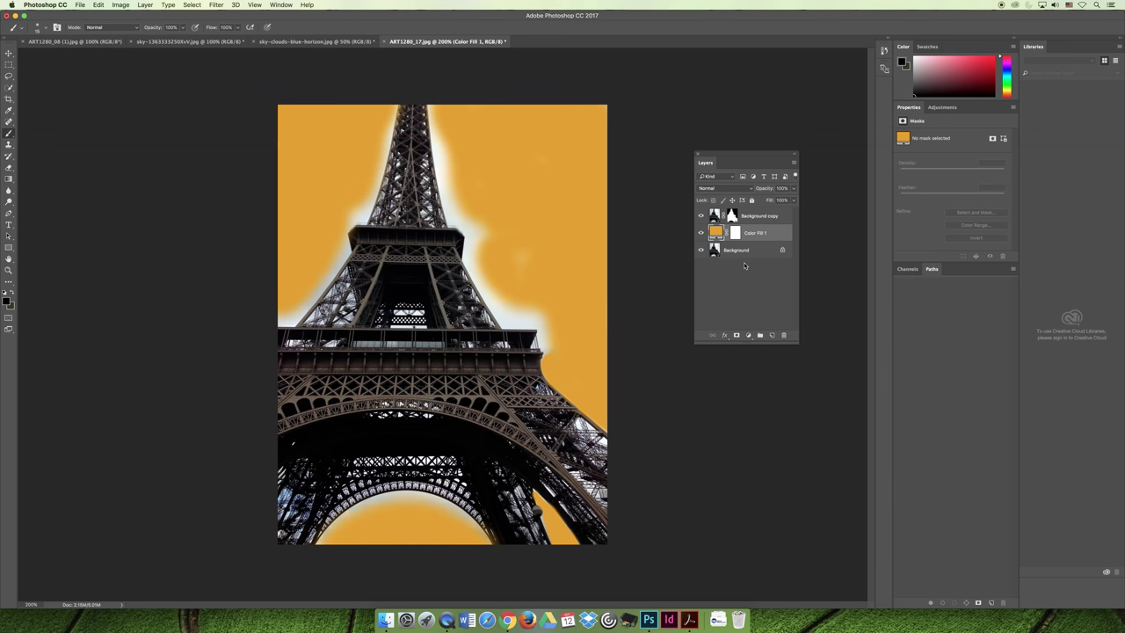
- Copy the entire sky-clouds-blue-horizon.jpg image
left_click(311, 43)
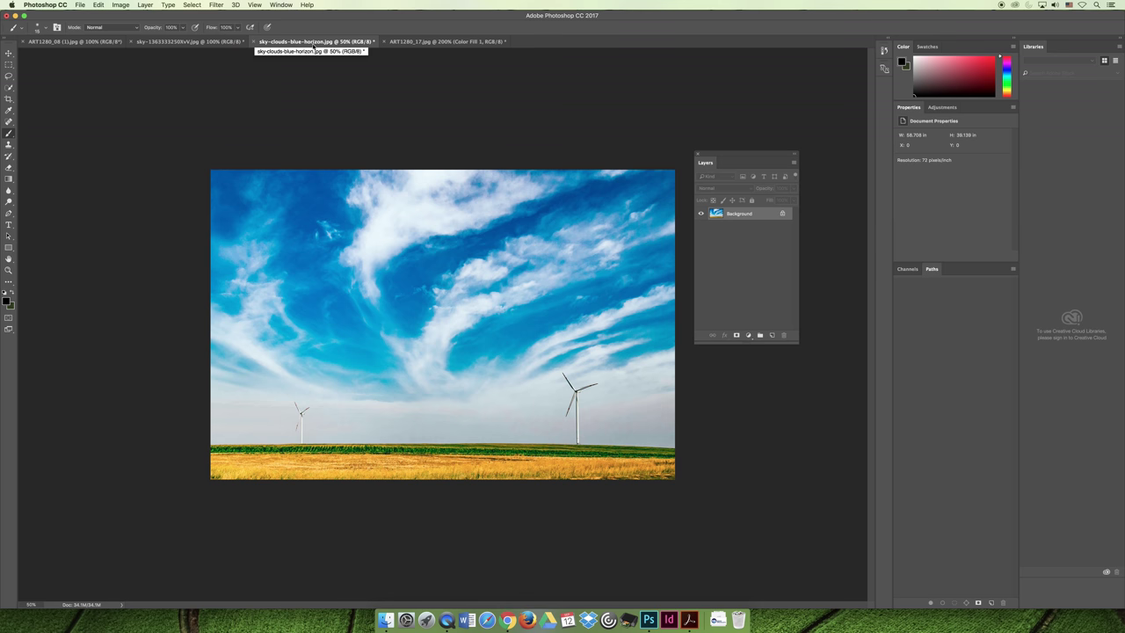
key("super+a")
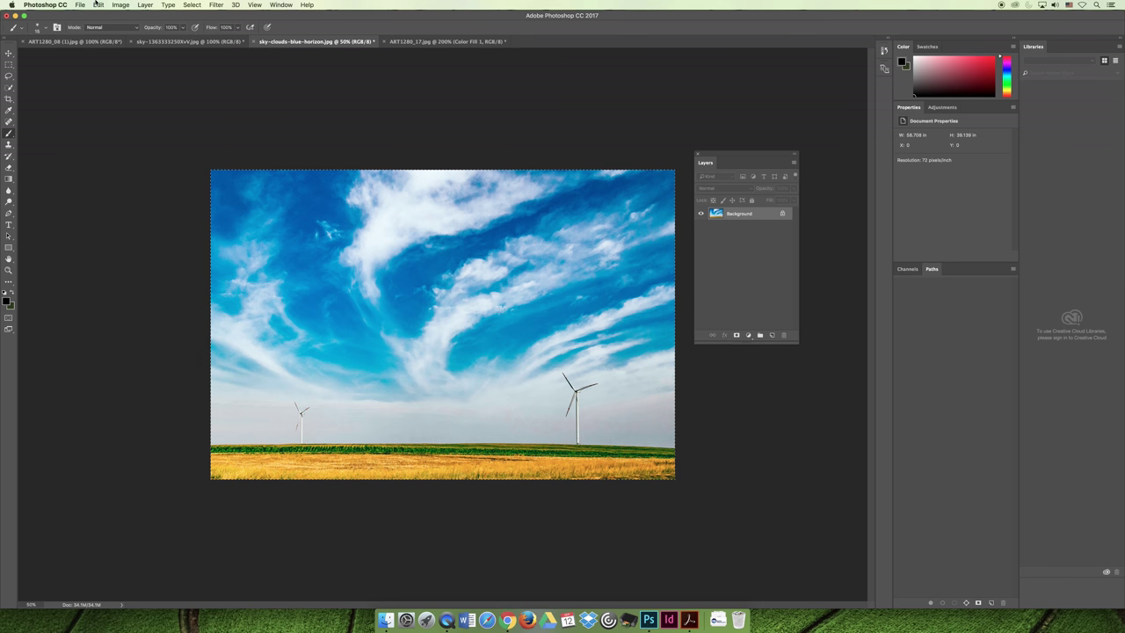
left_click(96, 4)
left_click(191, 23)
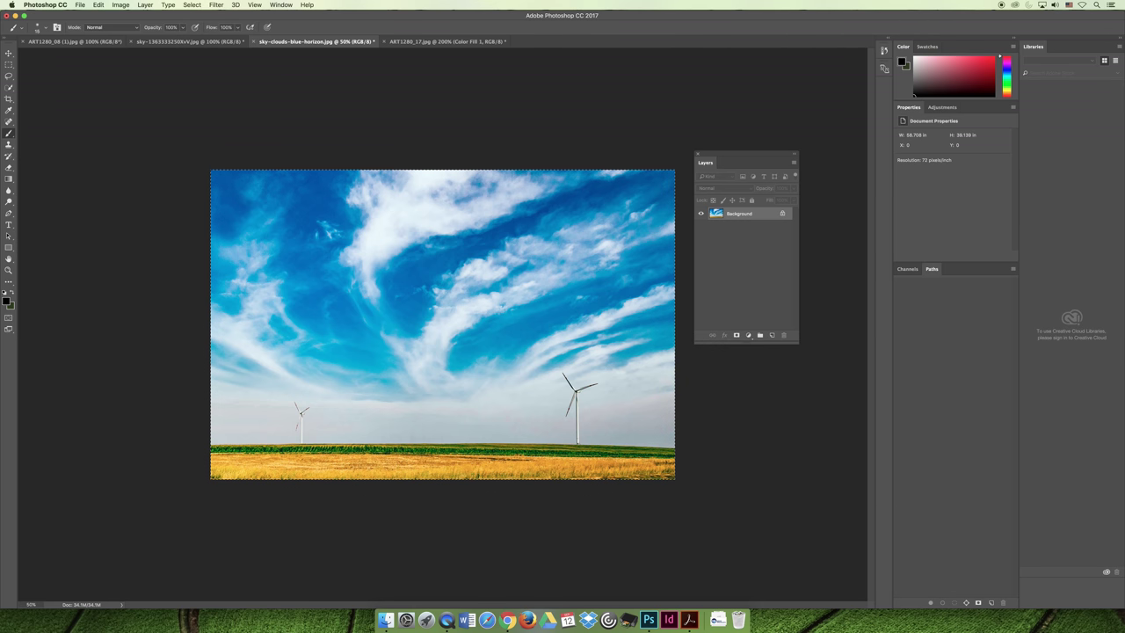
left_click(98, 5)
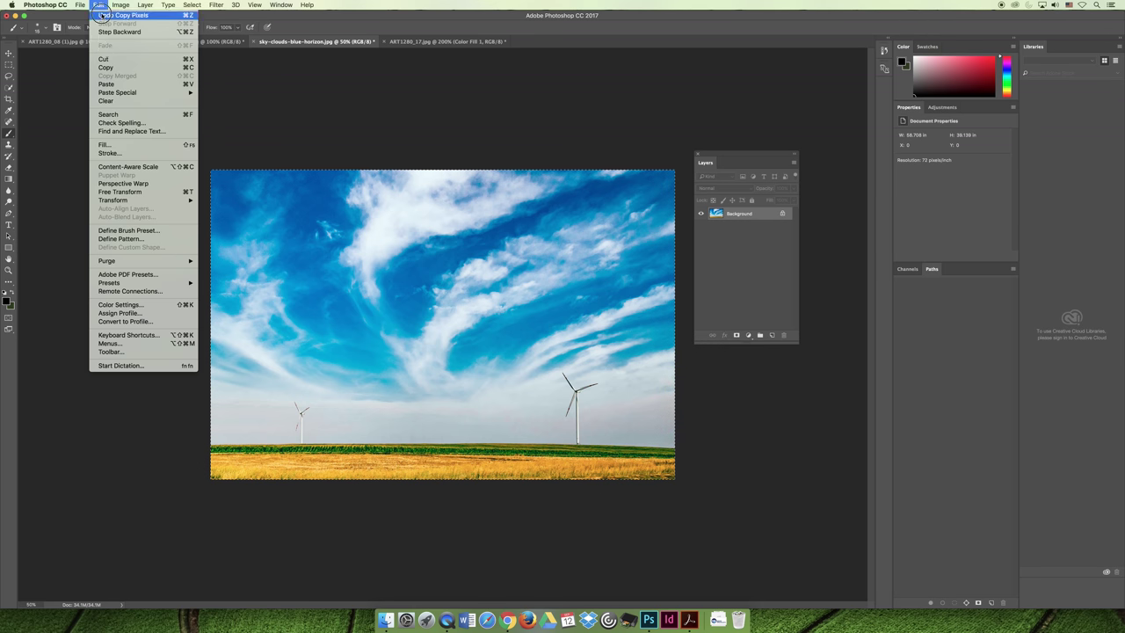
left_click(106, 68)
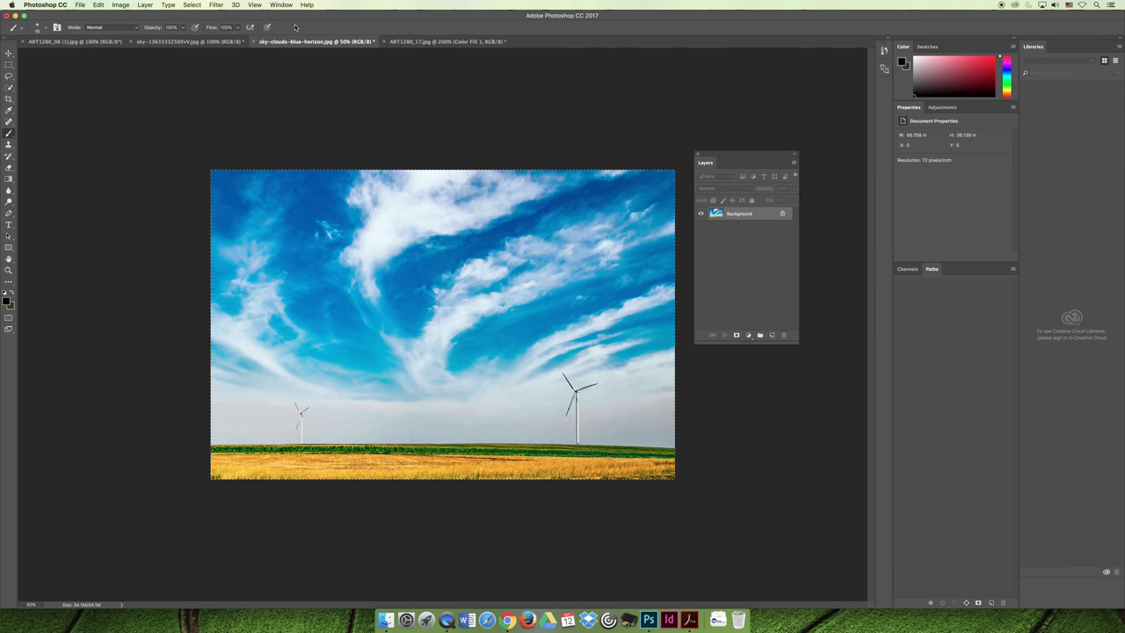
- Paste the copied sky into ART1280_17.jpg directly above the Color Fill 1 layer
left_click(146, 41)
left_click(79, 41)
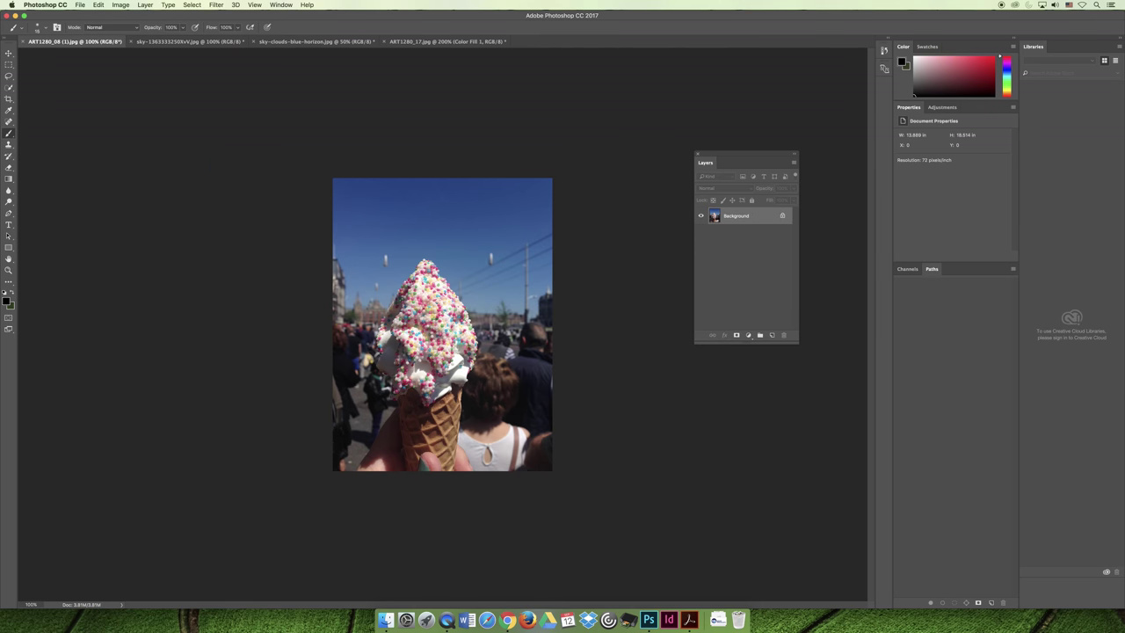
left_click(446, 41)
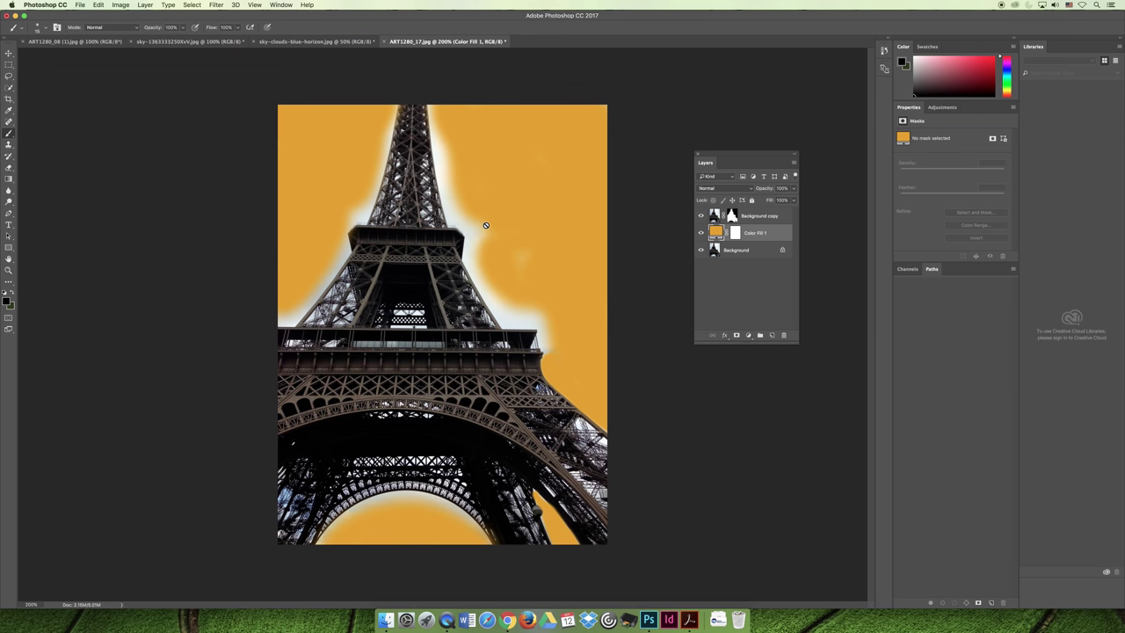
key("super+v")
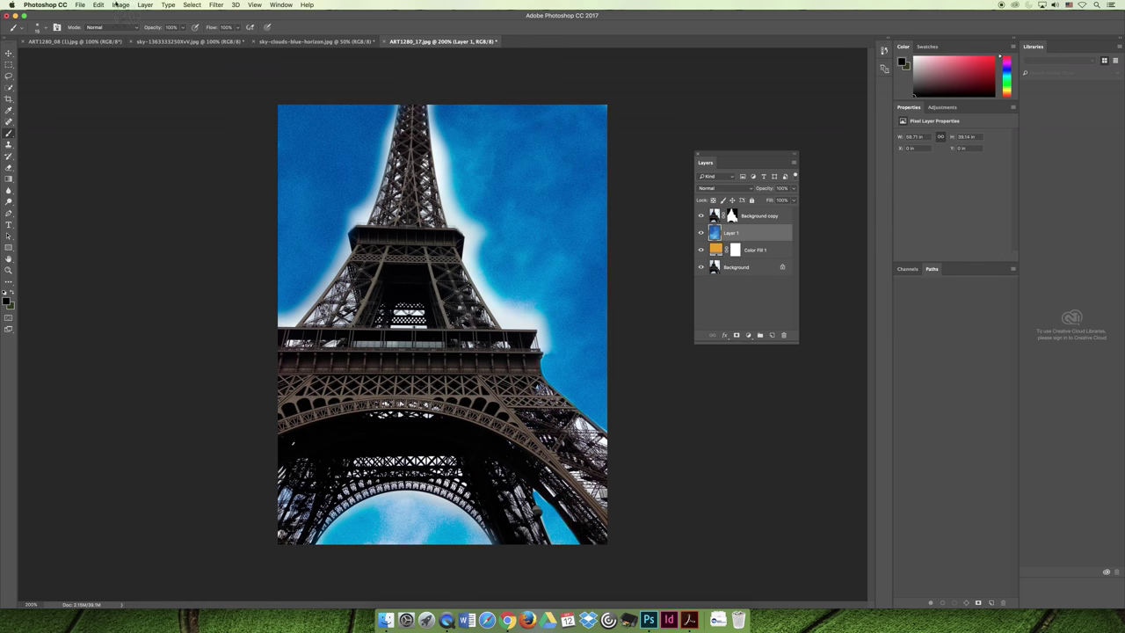
- Paste the sky a second time to demonstrate the Paste command and delete the extra Layer 2
left_click(99, 4)
left_click(105, 84)
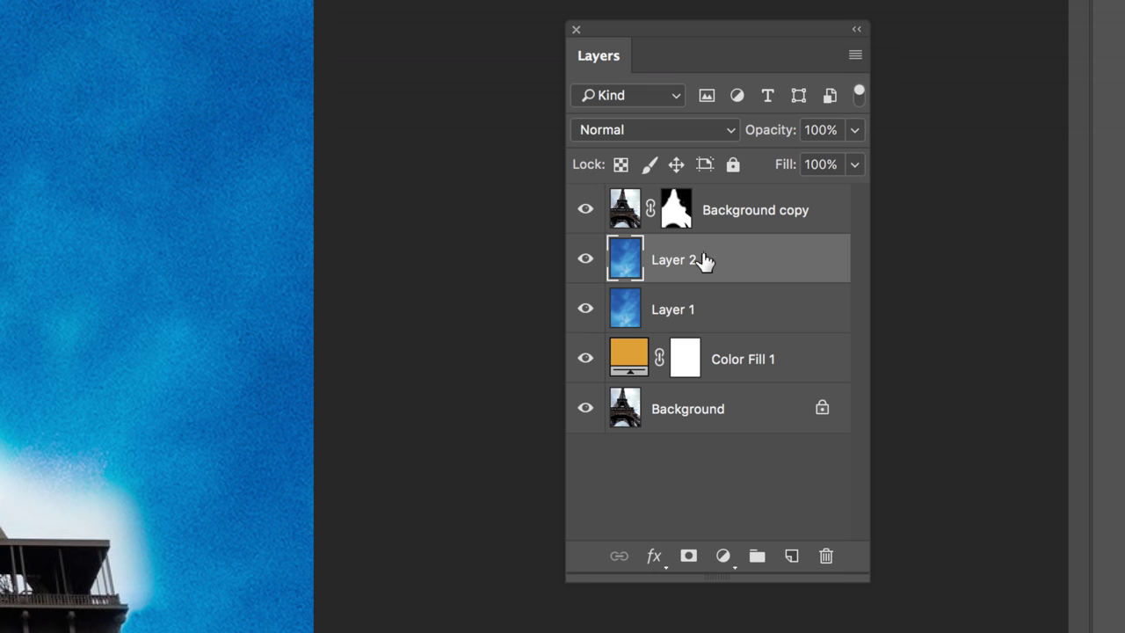
left_click(826, 556)
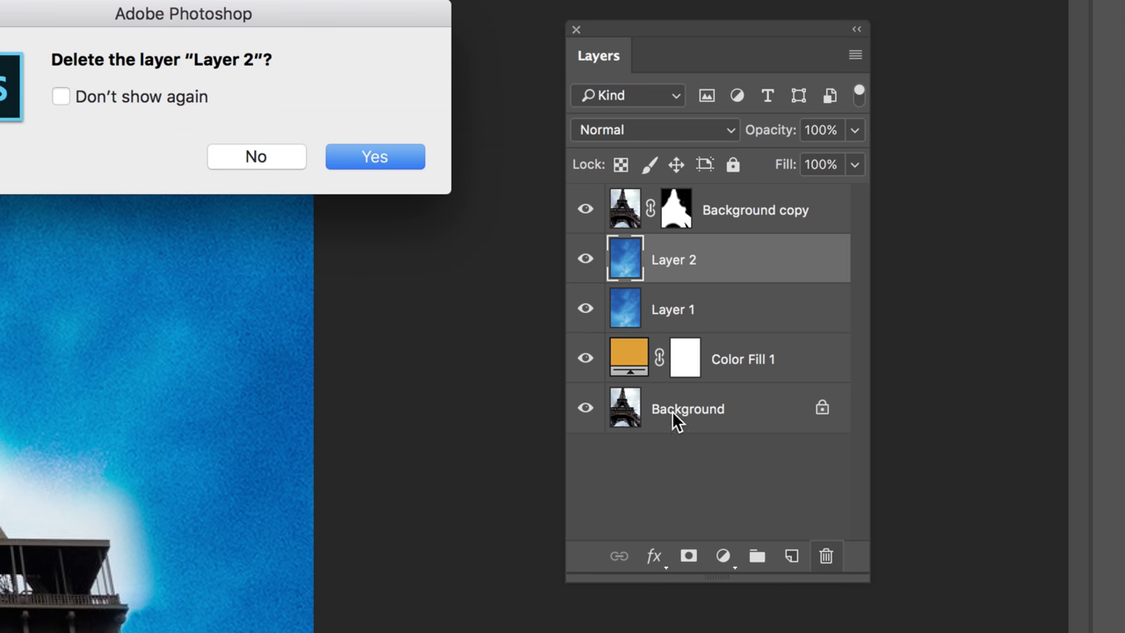
left_click(357, 158)
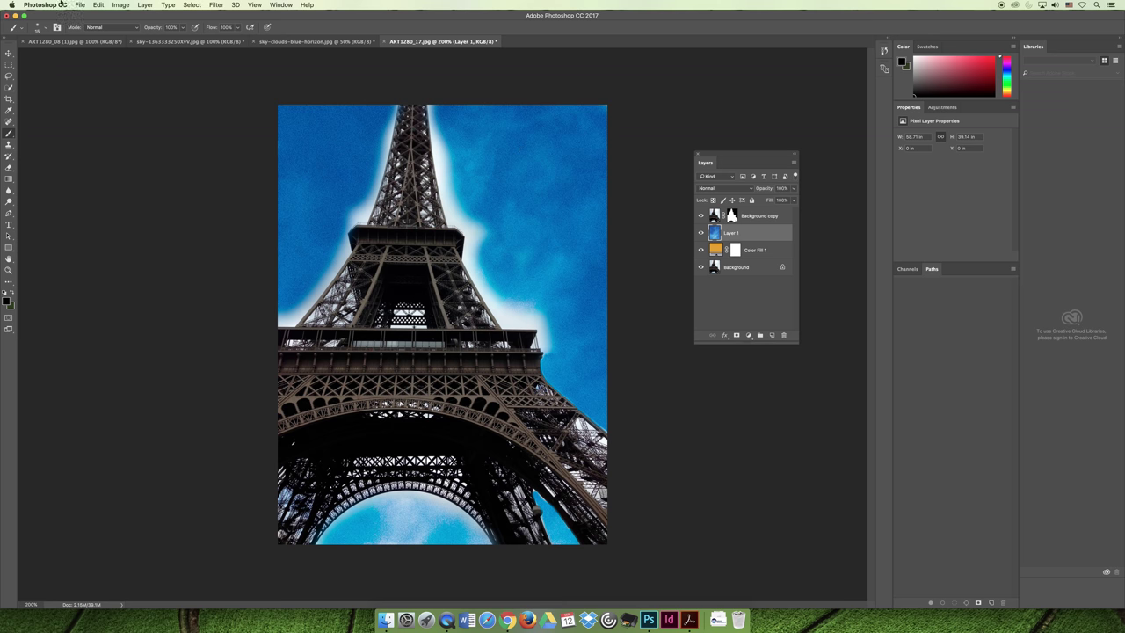
- Scale the pasted sky on Layer 1 down proportionally to about 59% with Free Transform
left_click(98, 6)
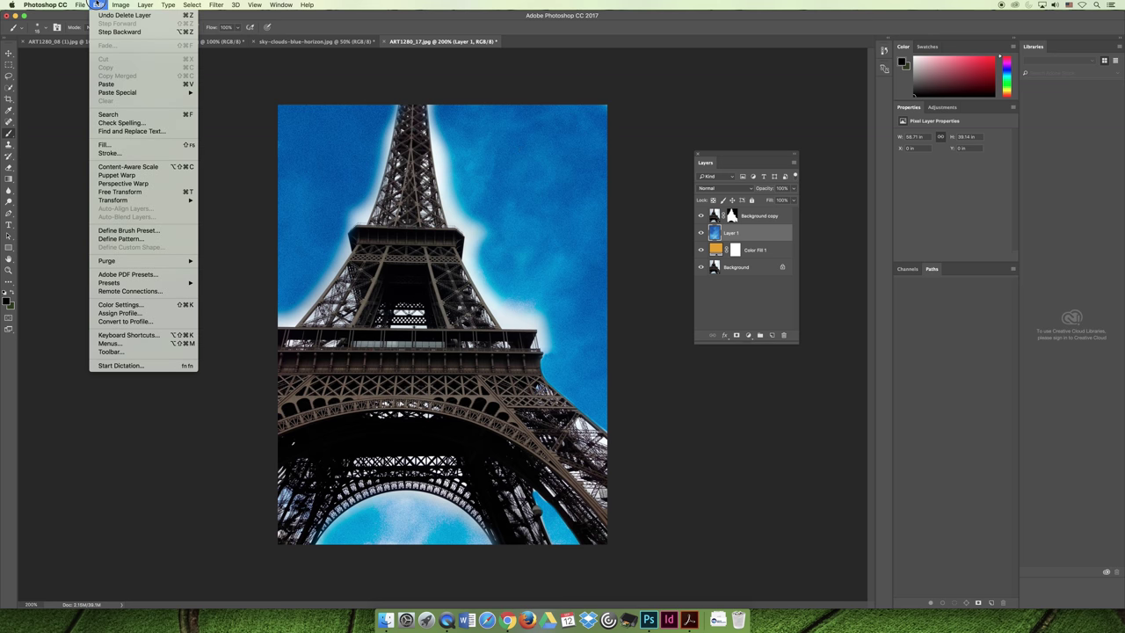
left_click(132, 191)
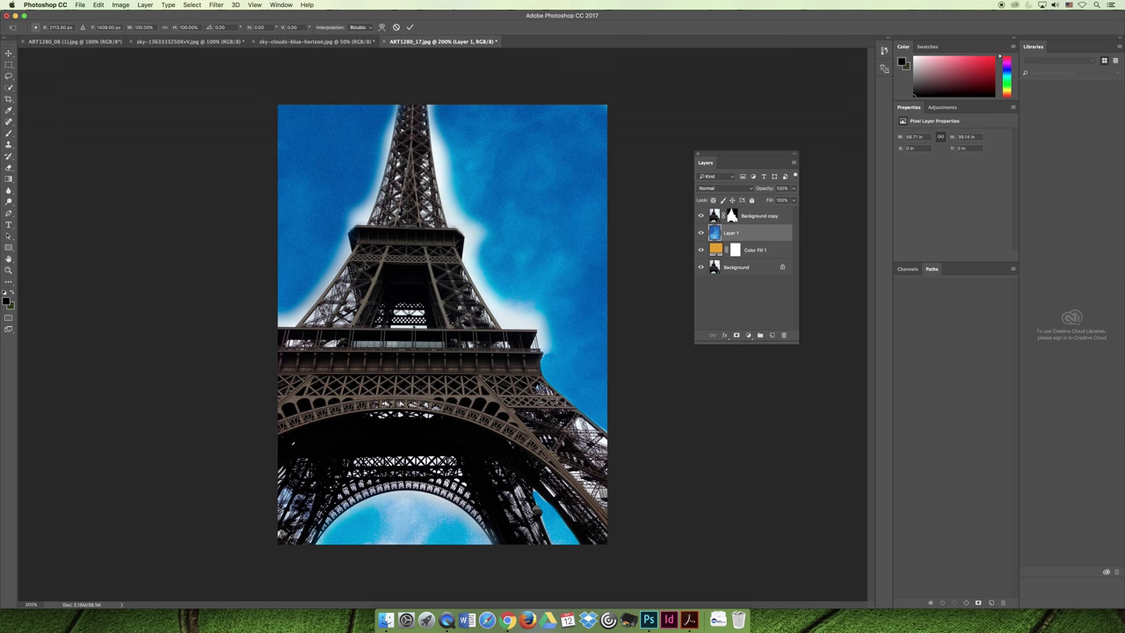
key("super+minus")
key("super+minus")
key("super+minus")
key("super+minus")
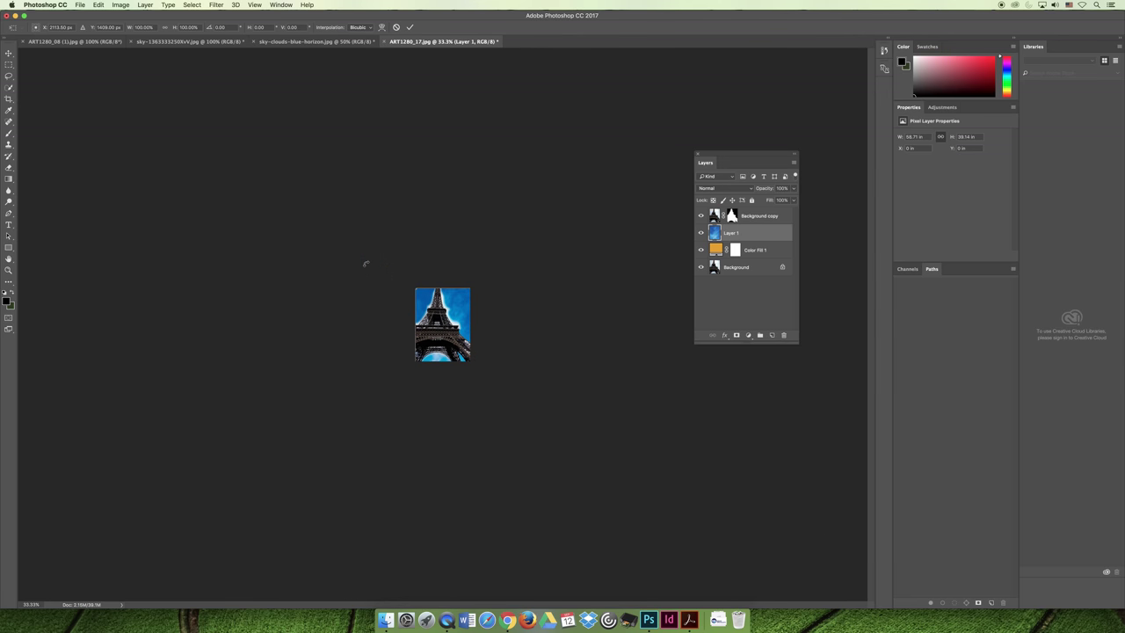
left_click_drag(417, 291, 380, 265)
left_click_drag(452, 295, 493, 305)
left_click_drag(428, 293, 399, 291)
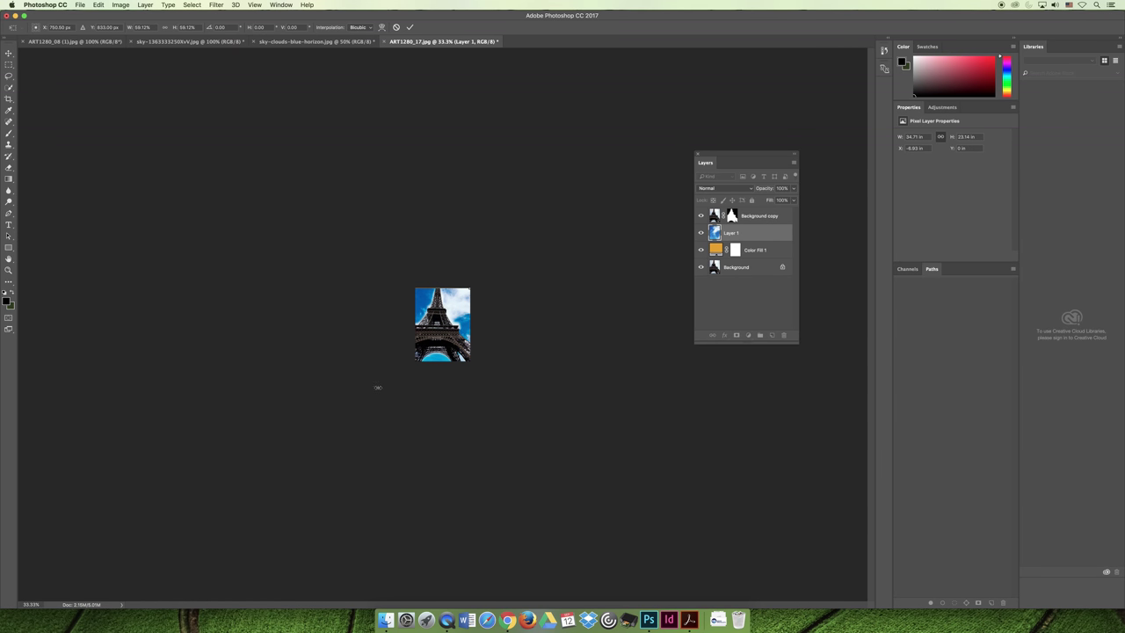
- Shift the sky up and left to about X -13.42 in, Y -0.75 in behind the tower and apply the transform
key("super+0")
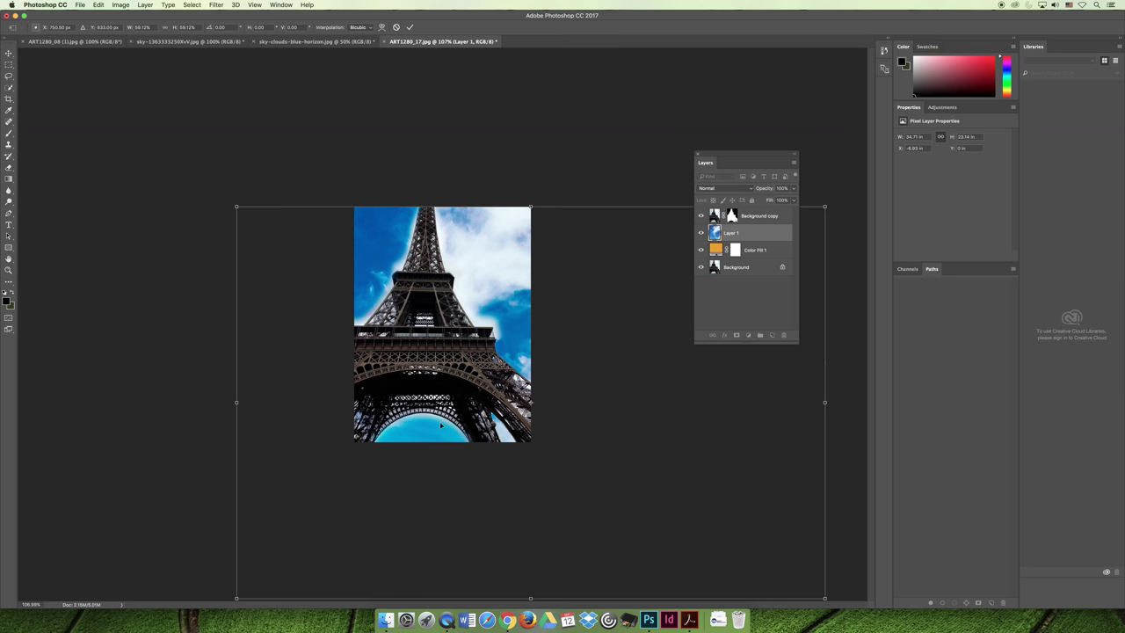
left_click_drag(505, 290, 413, 272)
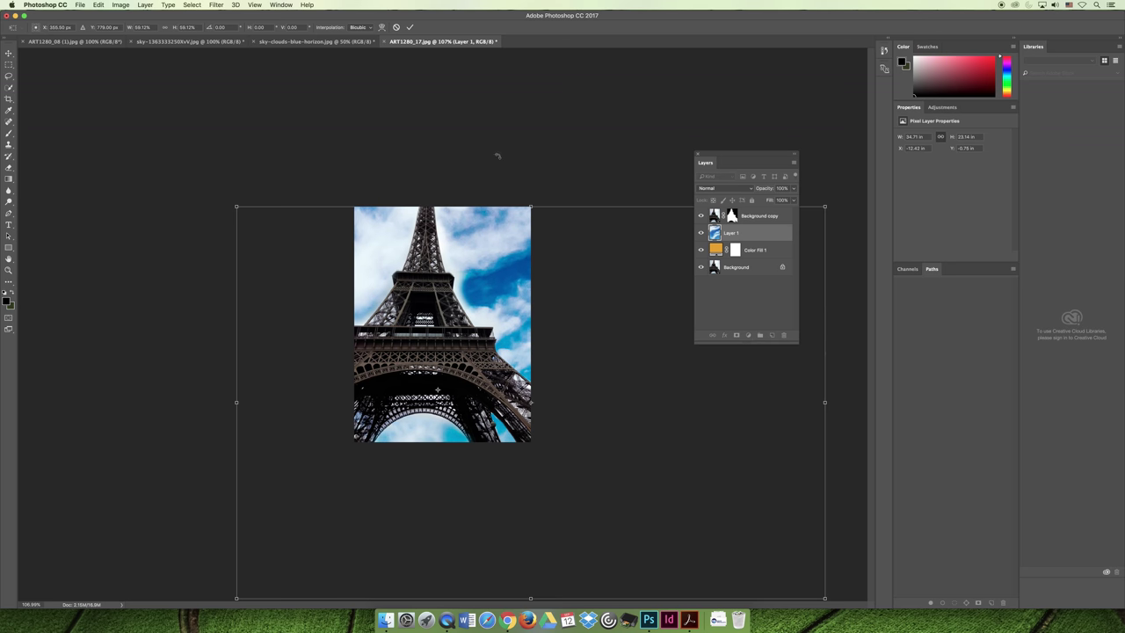
key("b")
left_click(8, 51)
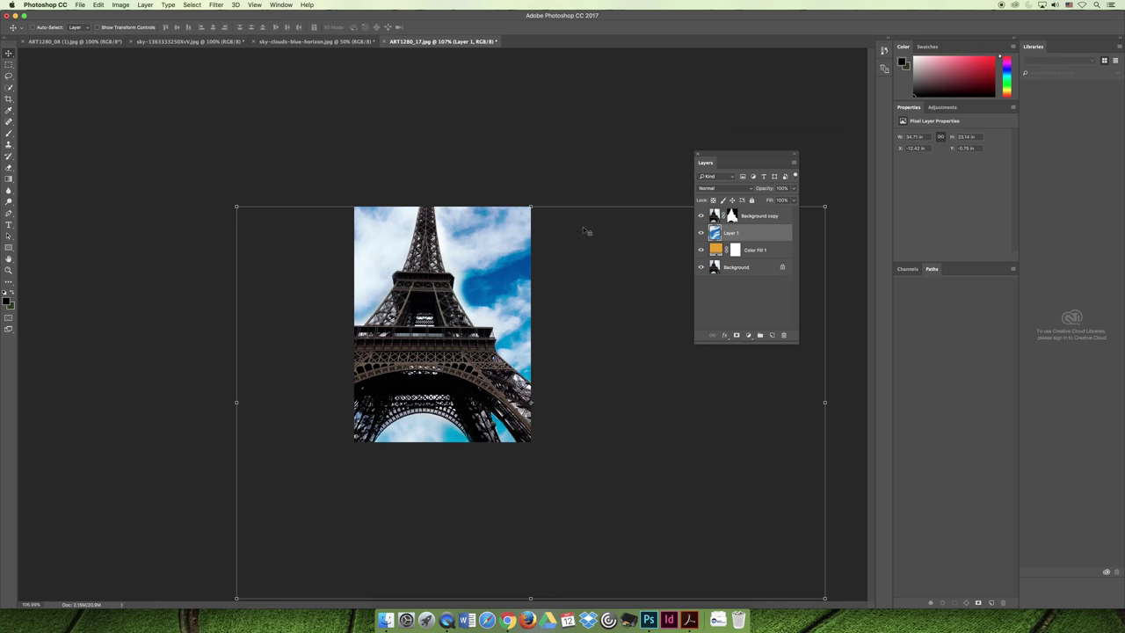
left_click(757, 253)
left_click(754, 229)
mouse_move(746, 236)
left_mouse_down()
mouse_move(734, 253)
mouse_move(734, 230)
left_mouse_up()
- Close the ART1280_17.jpg tower document
left_click(384, 44)
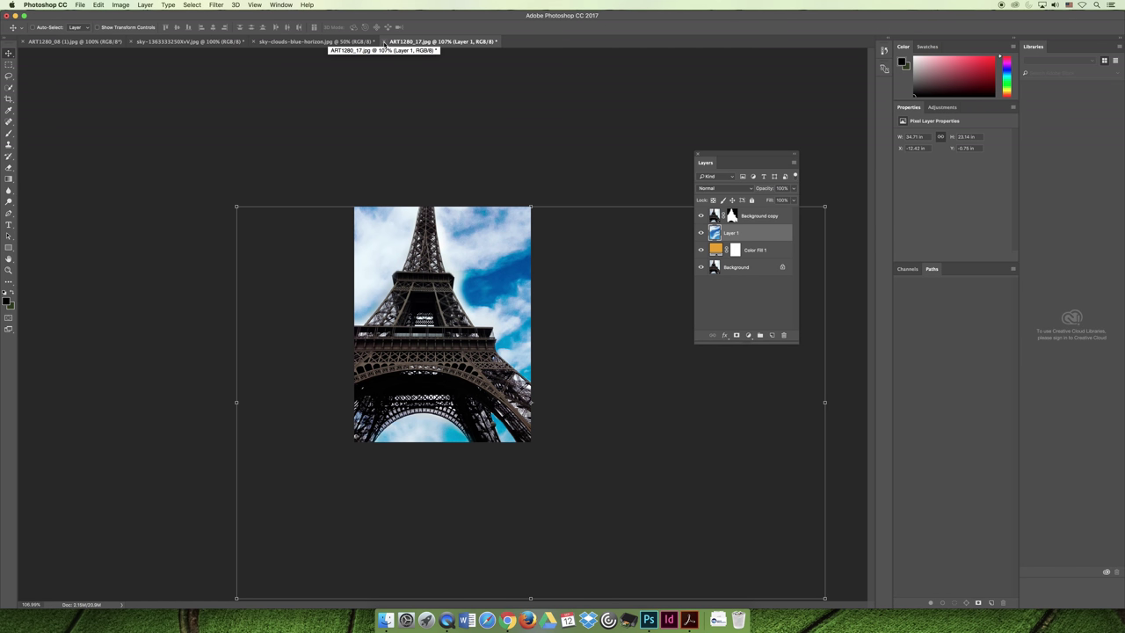
left_click(528, 198)
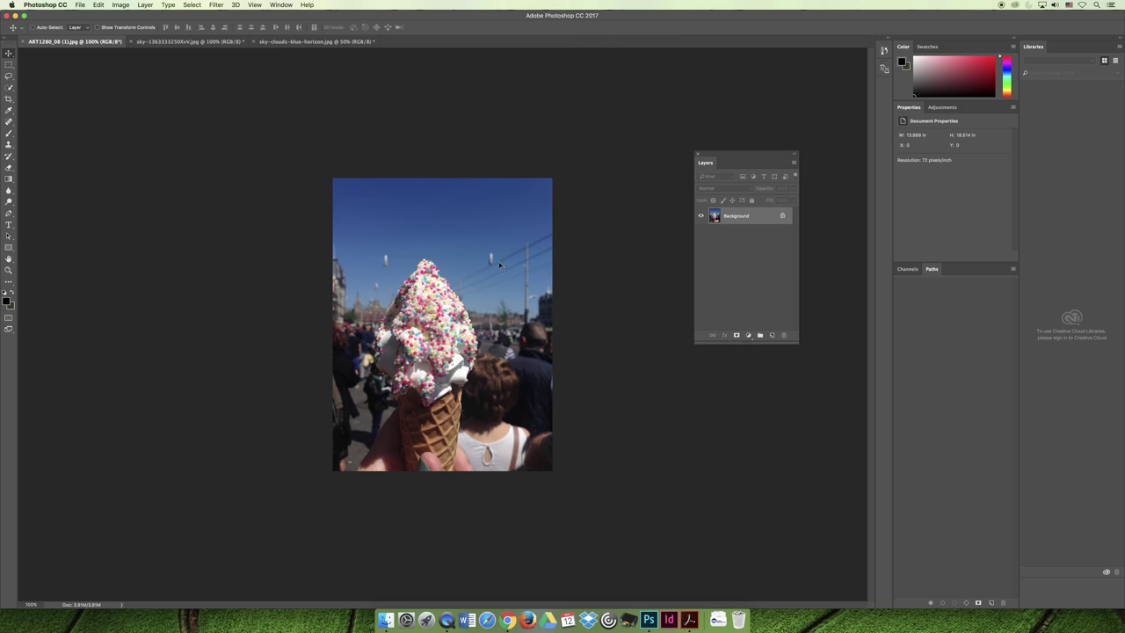
- Duplicate the Background layer of the ice cream image as Background copy and activate the Quick Selection tool
right_click(739, 219)
left_click(766, 235)
left_click(506, 215)
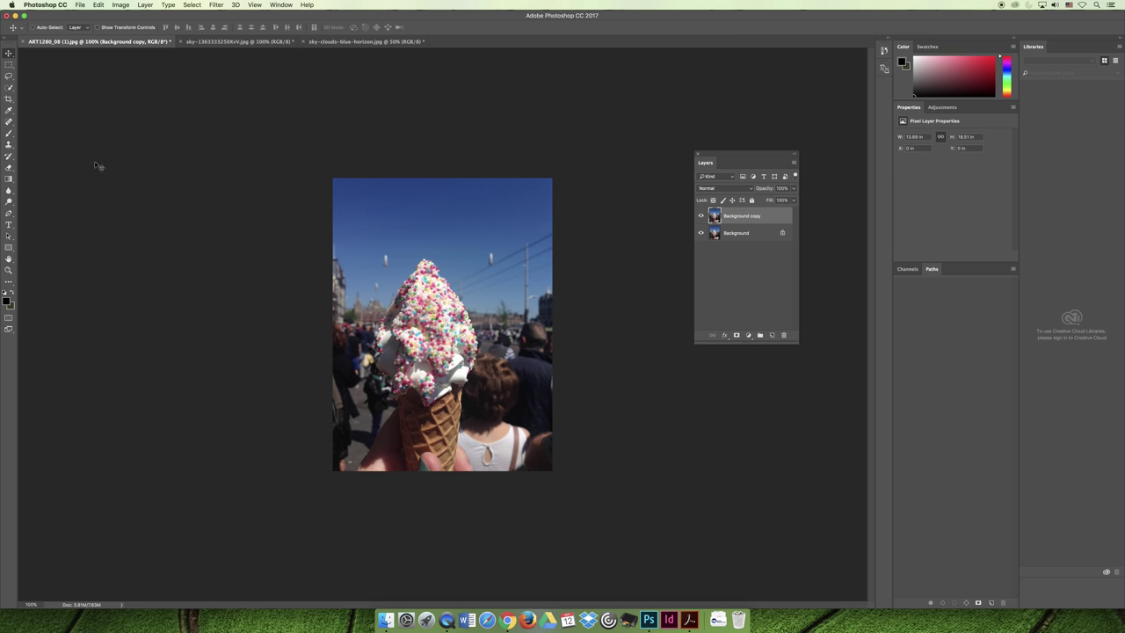
left_click(9, 86)
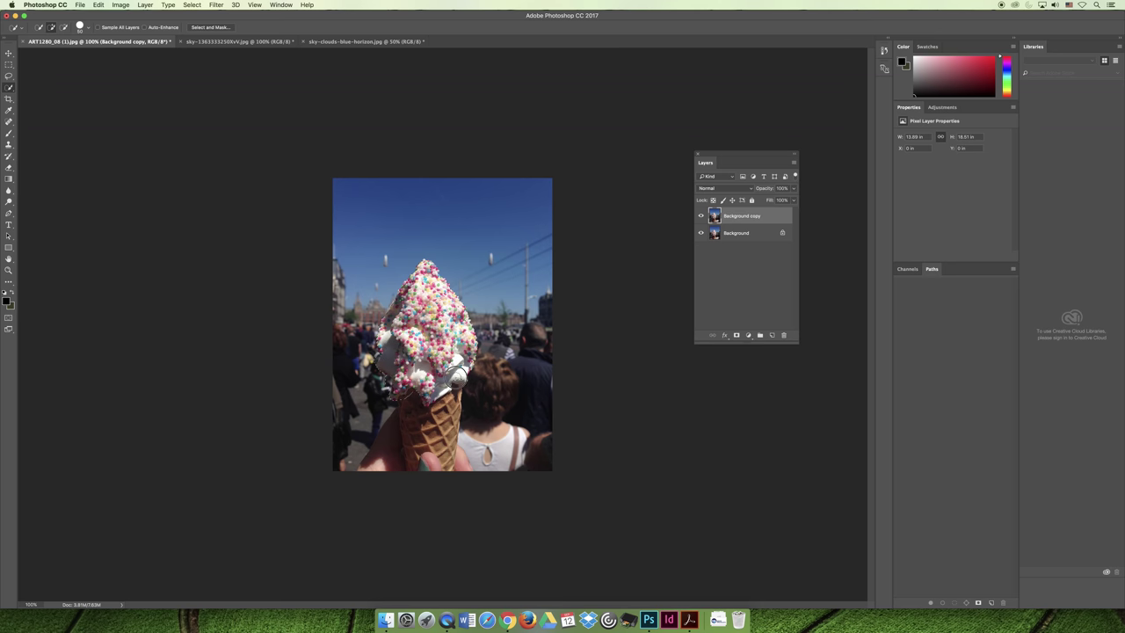
- Mask Background copy with a Quick Selection of the ice cream cone and hand, and hide the Background layer
left_click_drag(430, 467, 425, 396)
key("alt")
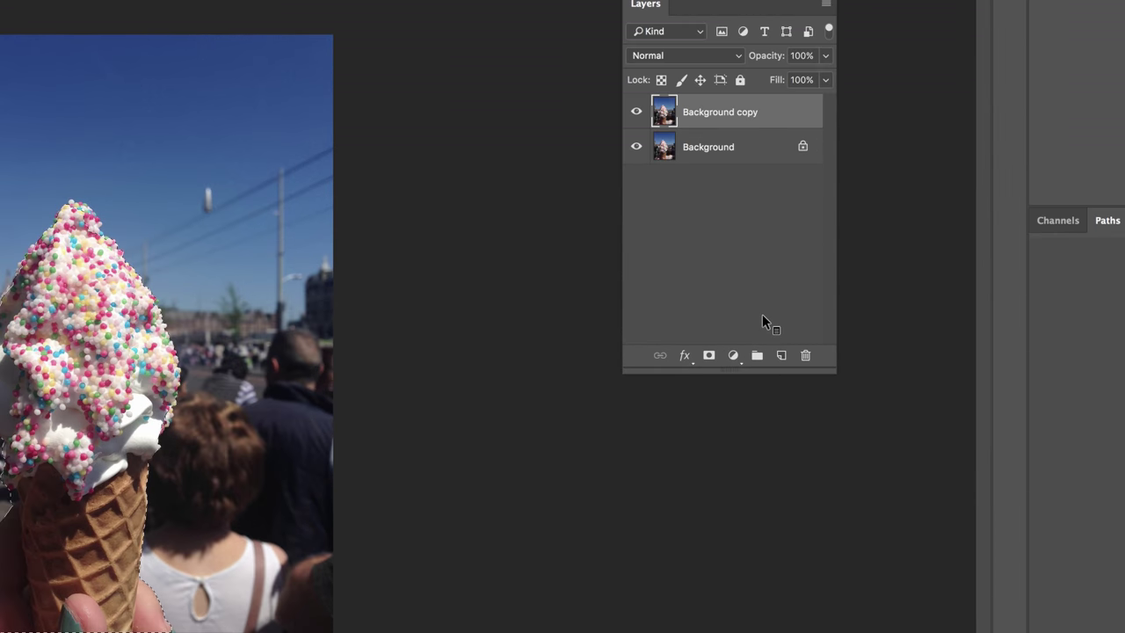
left_click(736, 335)
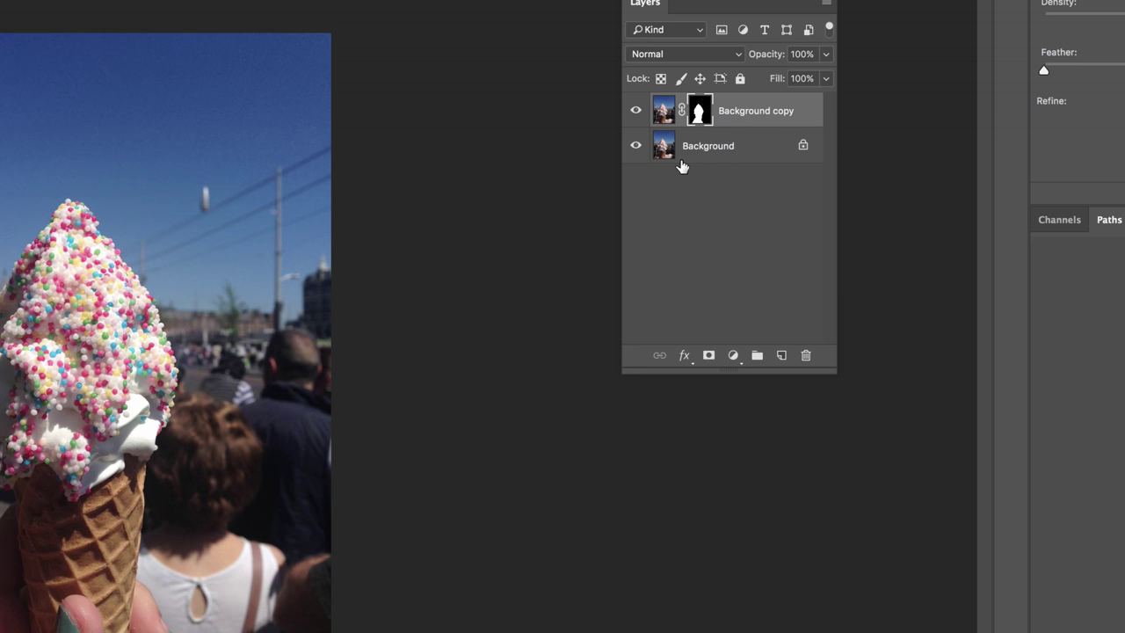
left_click(635, 147)
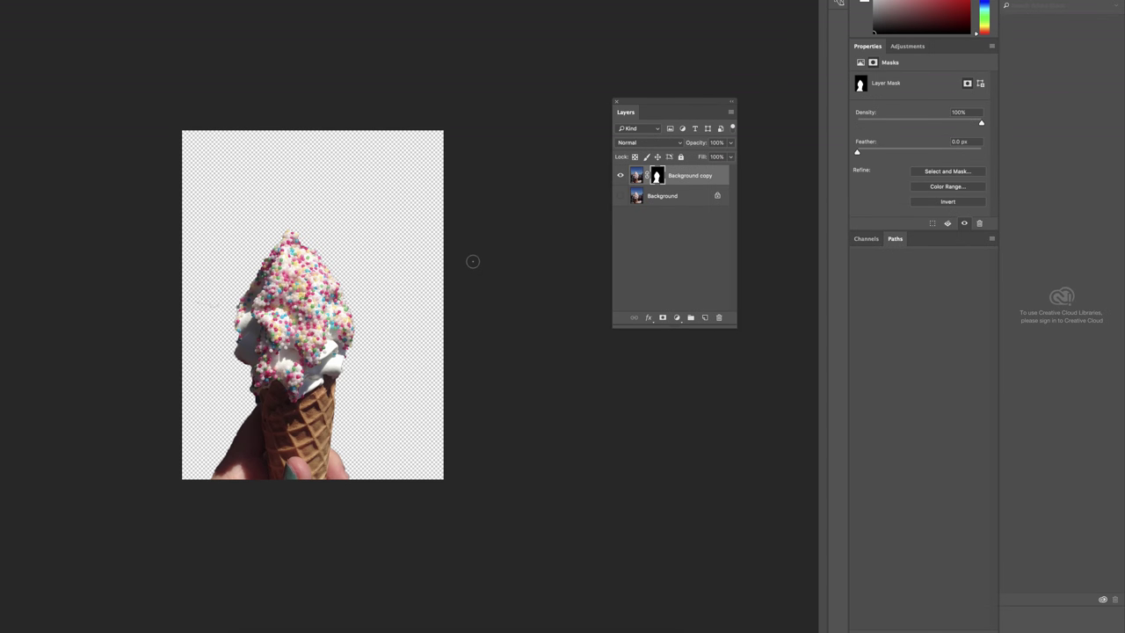
- Add a Gradient Fill layer directly above Background using the orange-yellow-orange gradient preset
left_click(676, 199)
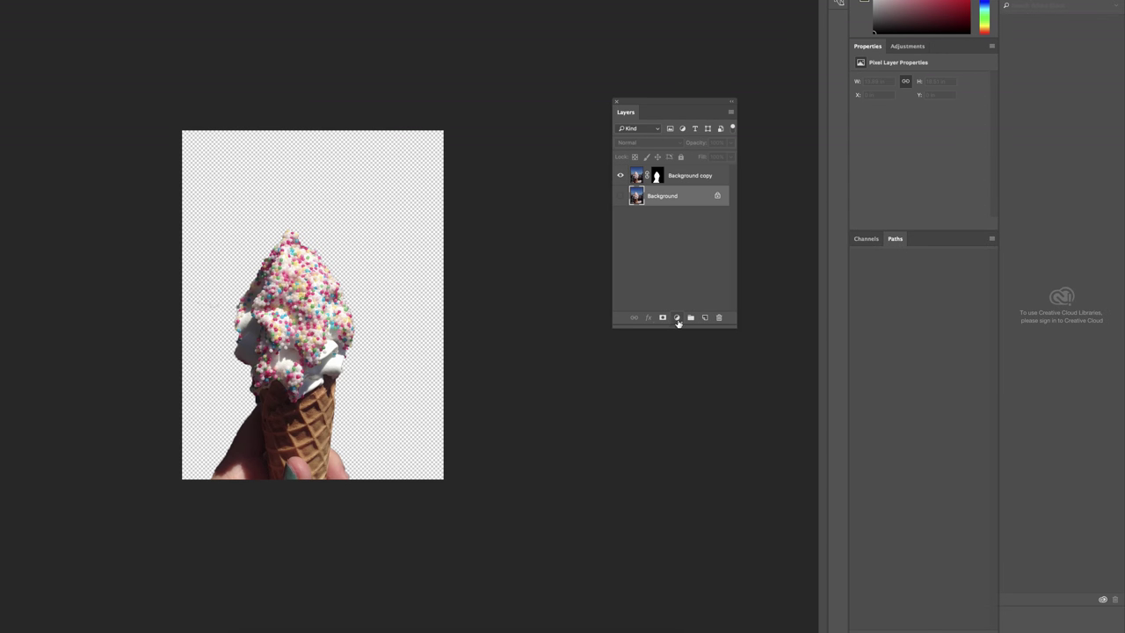
left_click(677, 321)
left_click(686, 339)
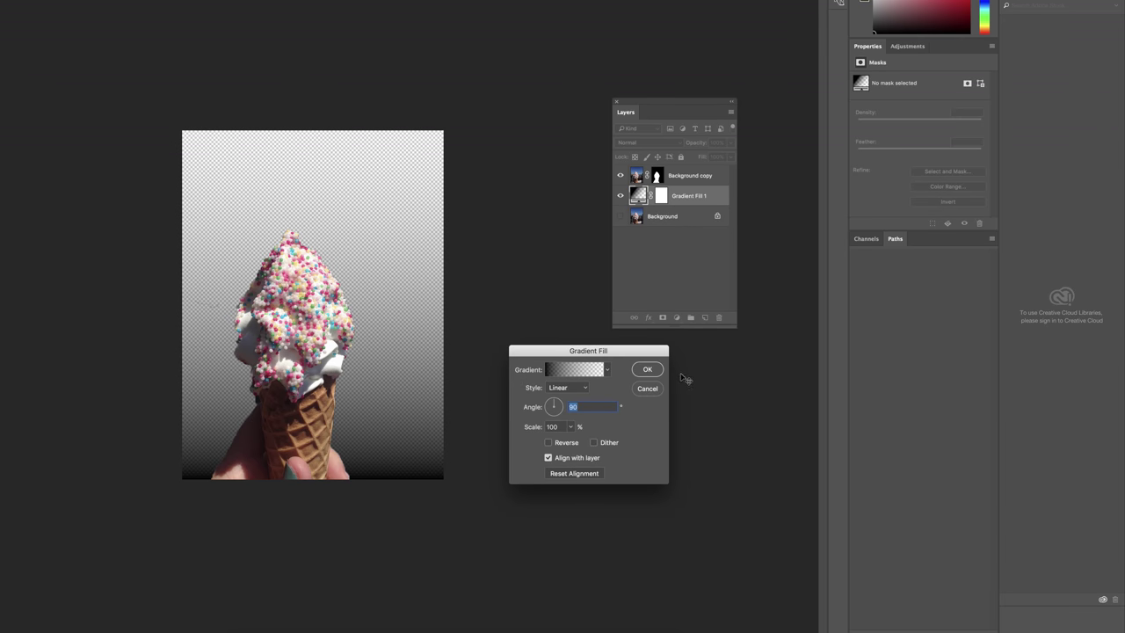
left_click(606, 370)
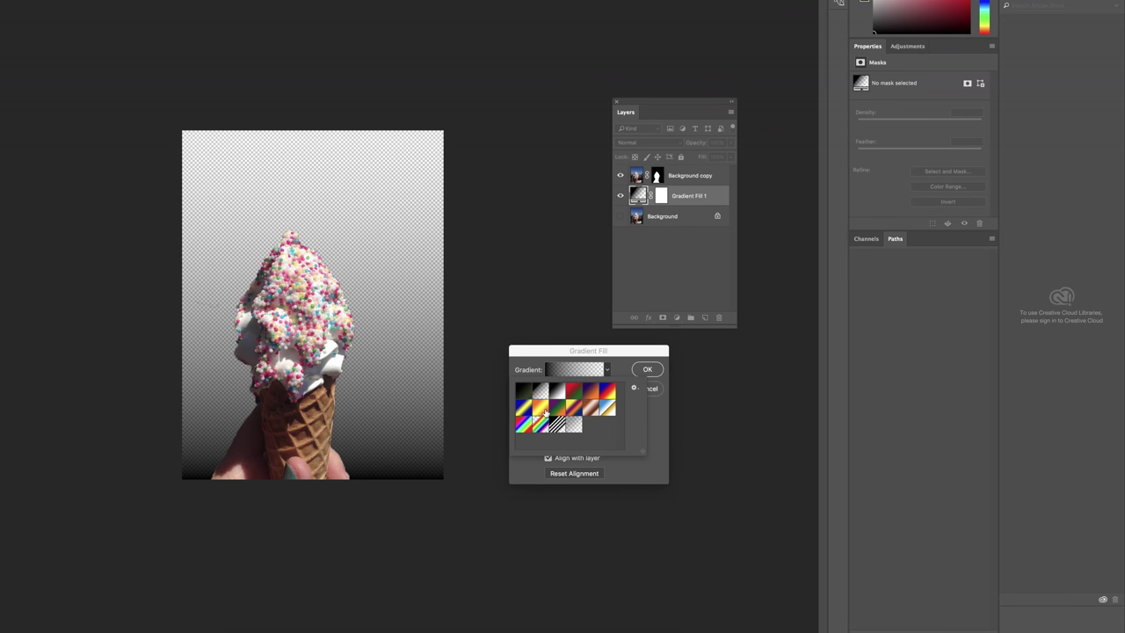
left_click(544, 411)
double_click(544, 411)
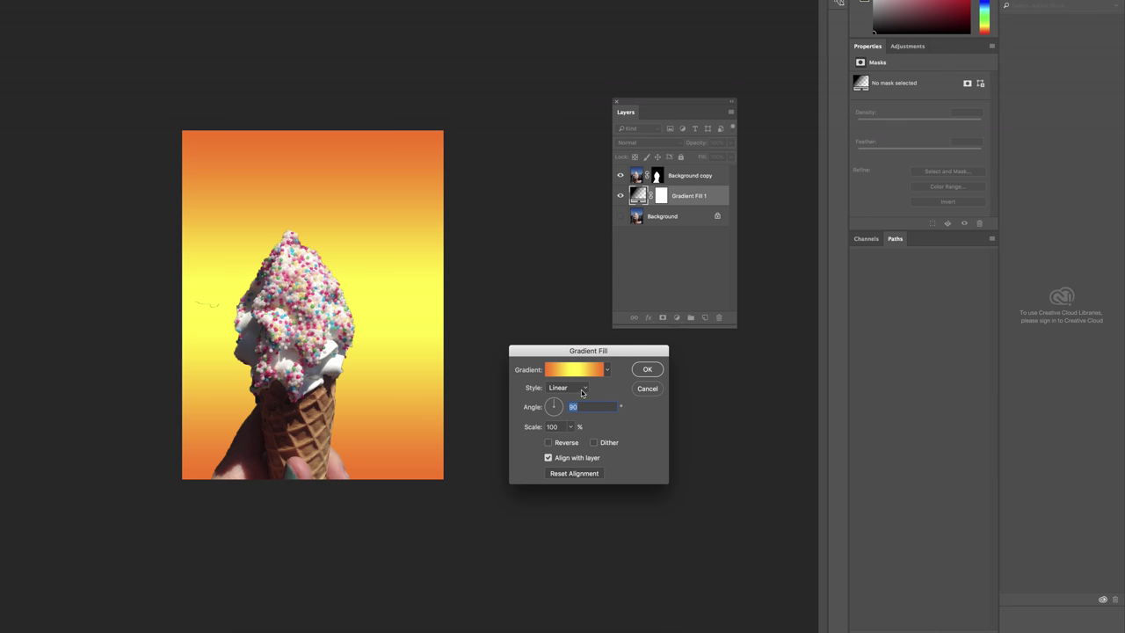
- Set the gradient fill's style to Radial and its scale to 275%, and apply it
left_click(581, 389)
left_click(579, 397)
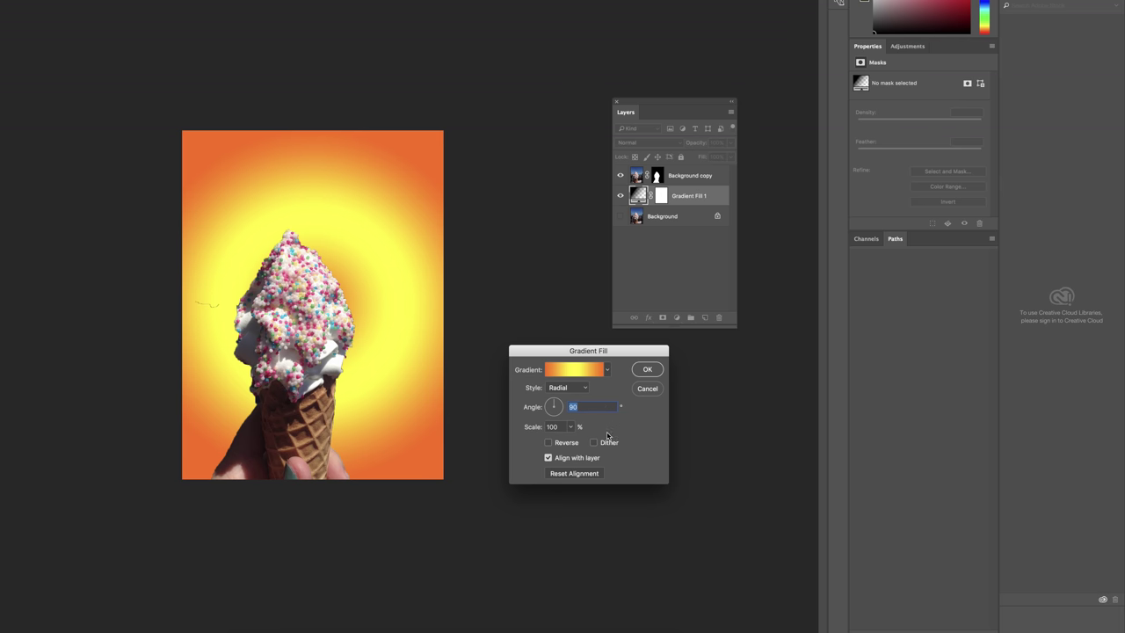
left_click(570, 427)
left_click_drag(571, 441, 578, 441)
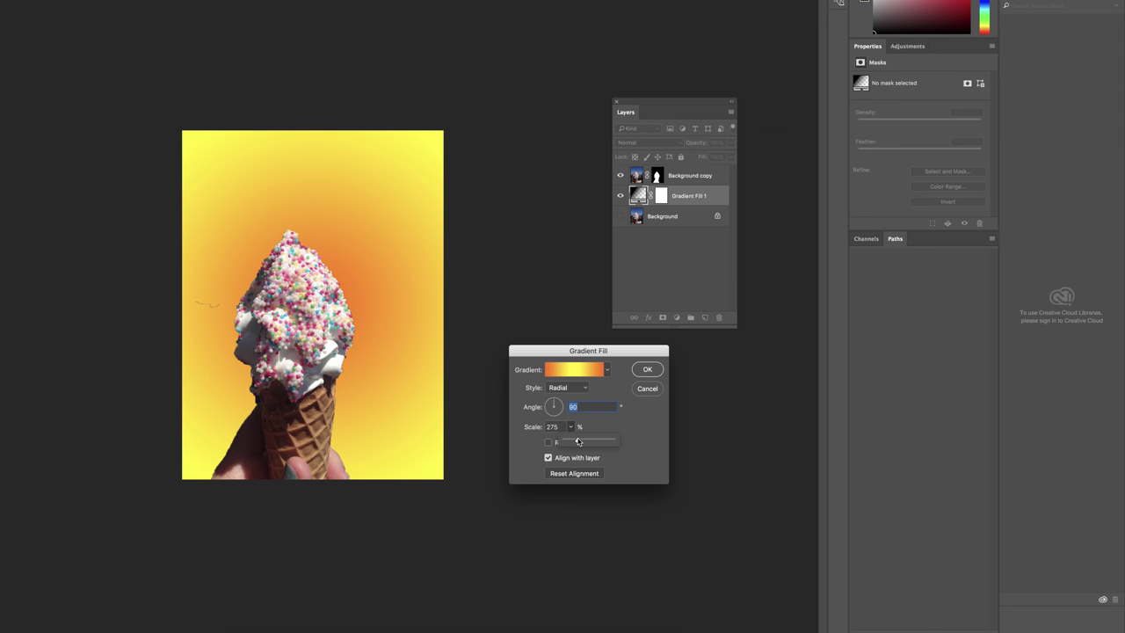
left_click(647, 370)
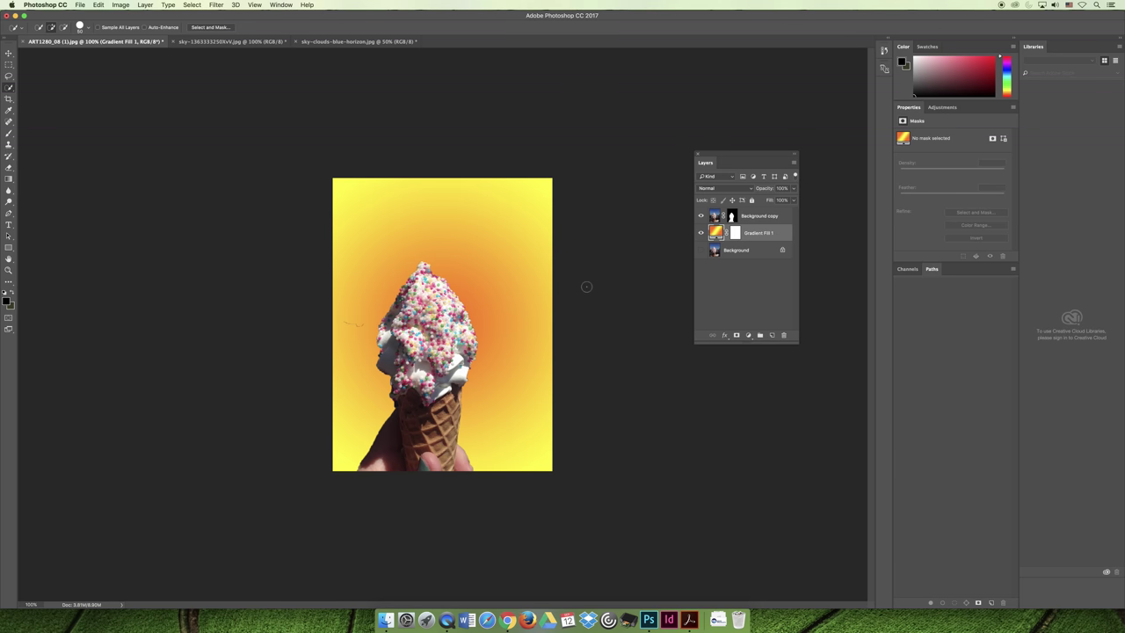
- Copy the whole small puffy-cloud sky image and paste it into the ice cream document above Gradient Fill 1, accepting the color profile conversion
left_click(358, 41)
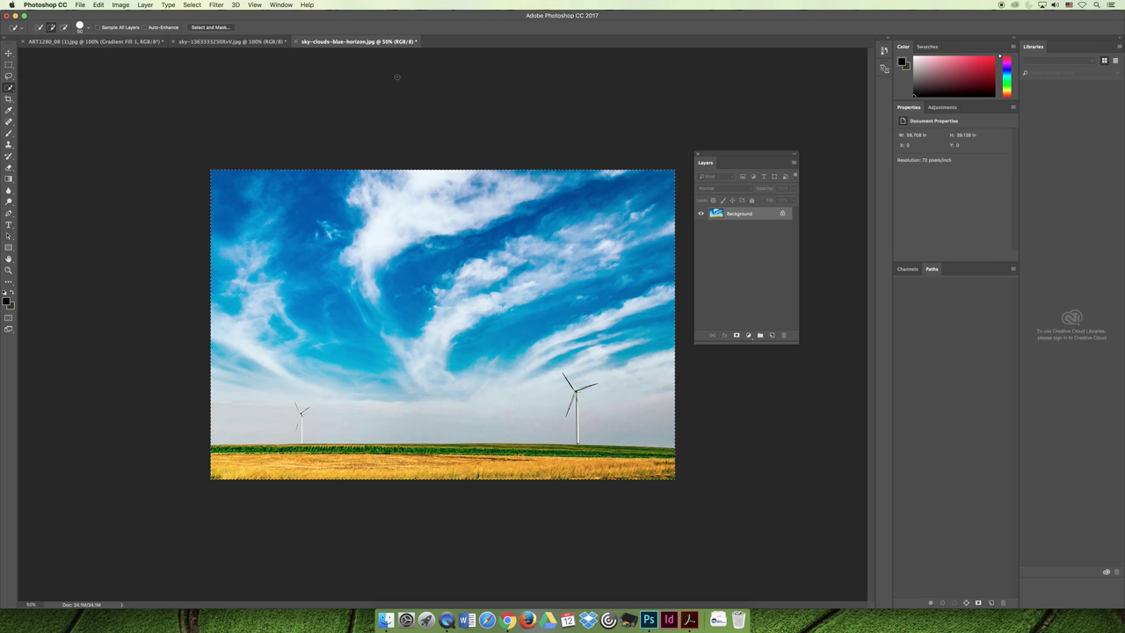
left_click(232, 41)
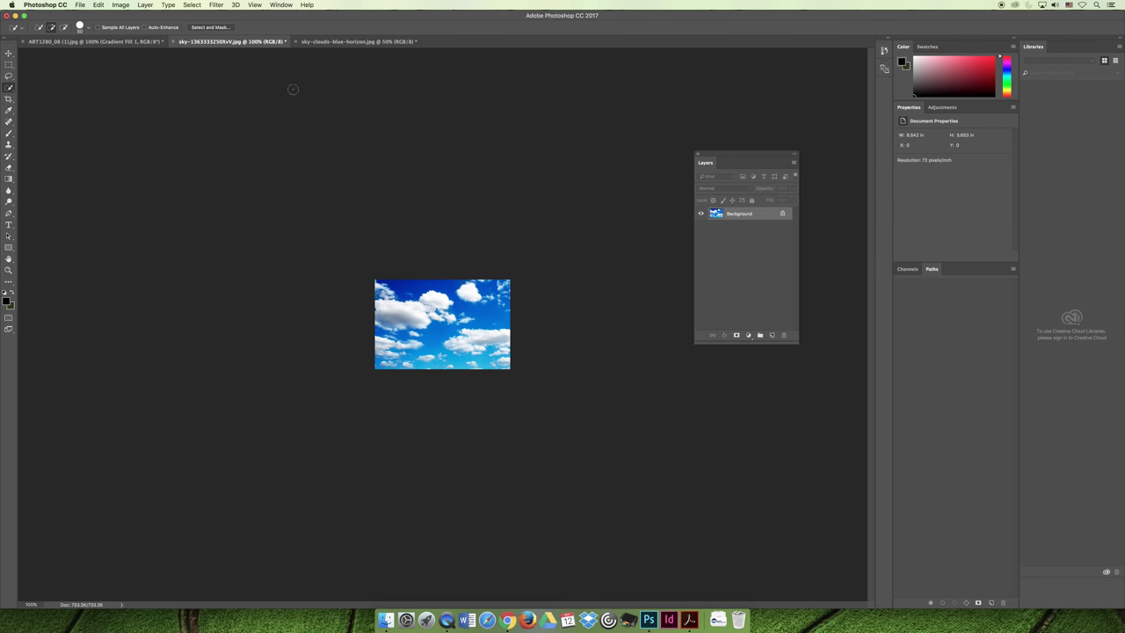
key("super+a")
left_click(94, 41)
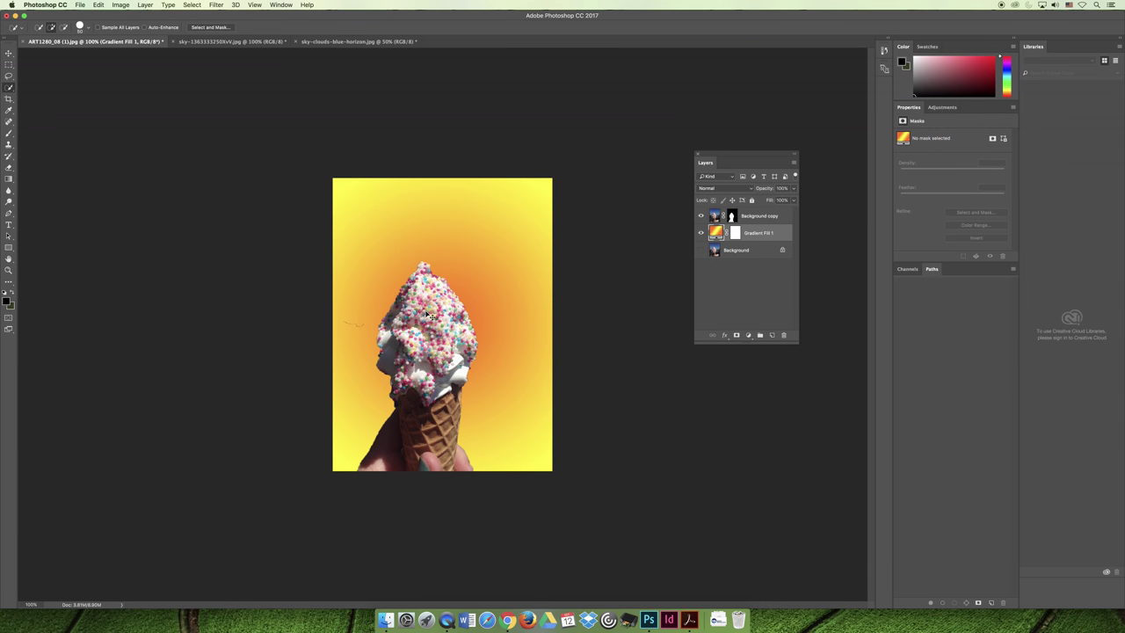
key("super+v")
left_click(643, 343)
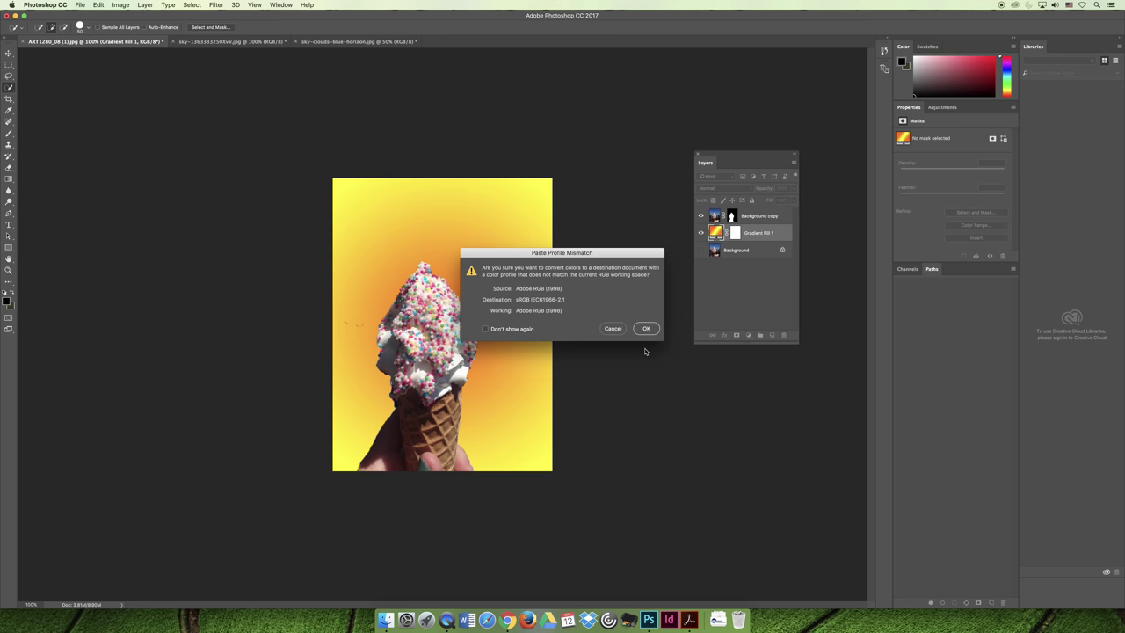
left_click(653, 331)
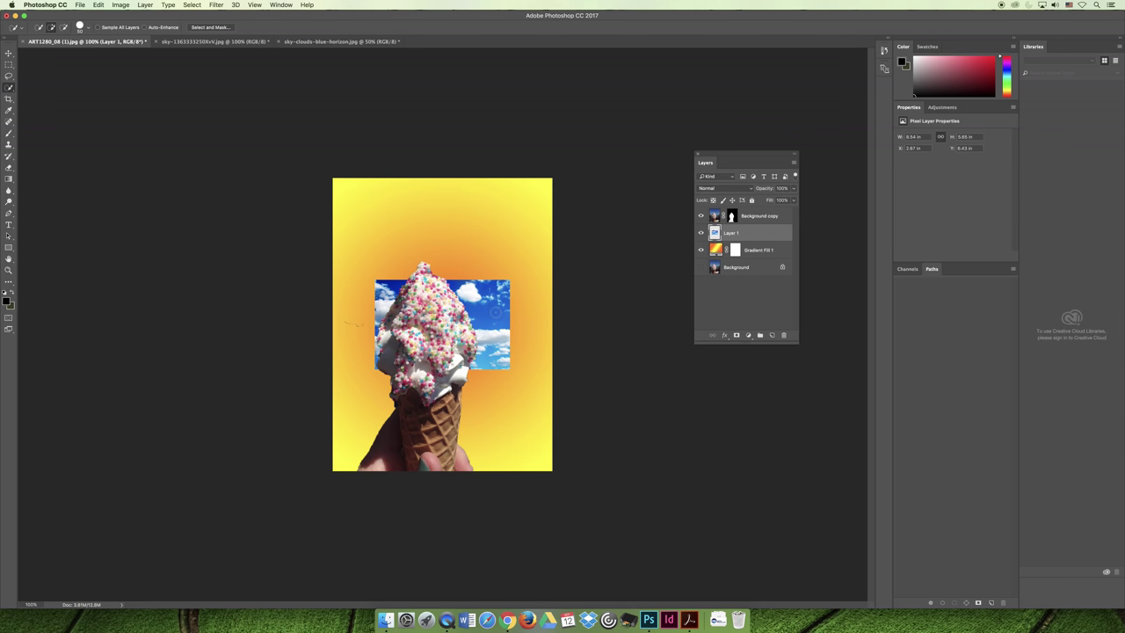
- Enlarge the pasted sky to about 32.07 by 21.24 in with Free Transform and move it to about X -7.17 in, Y 0 in
left_click(99, 4)
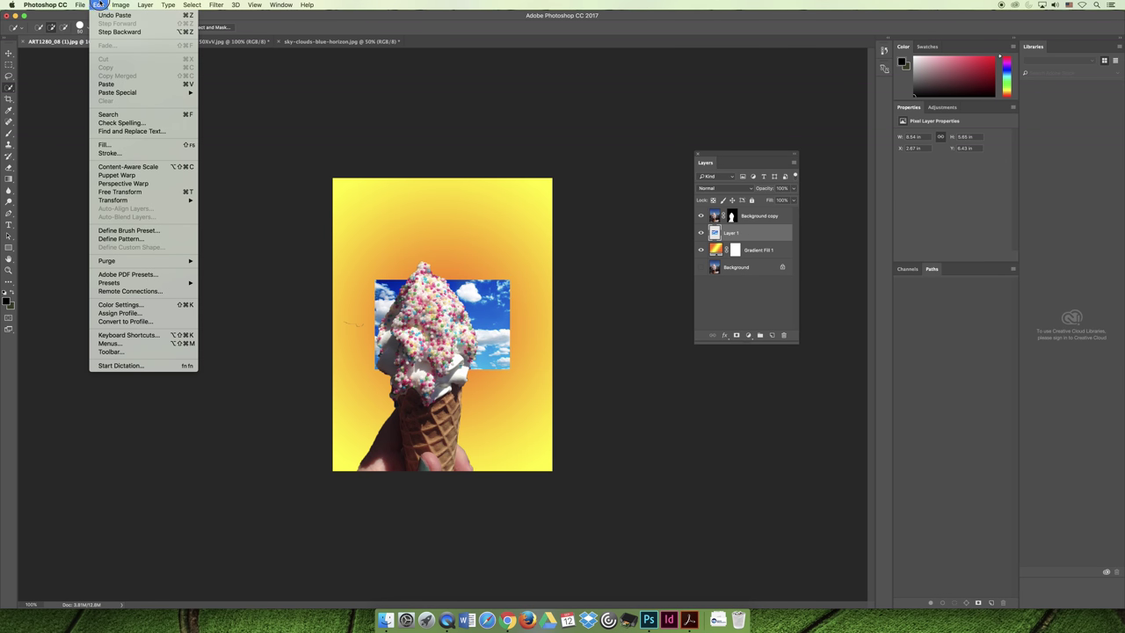
left_click(145, 192)
left_click_drag(373, 280, 210, 160)
left_click_drag(511, 369, 696, 516)
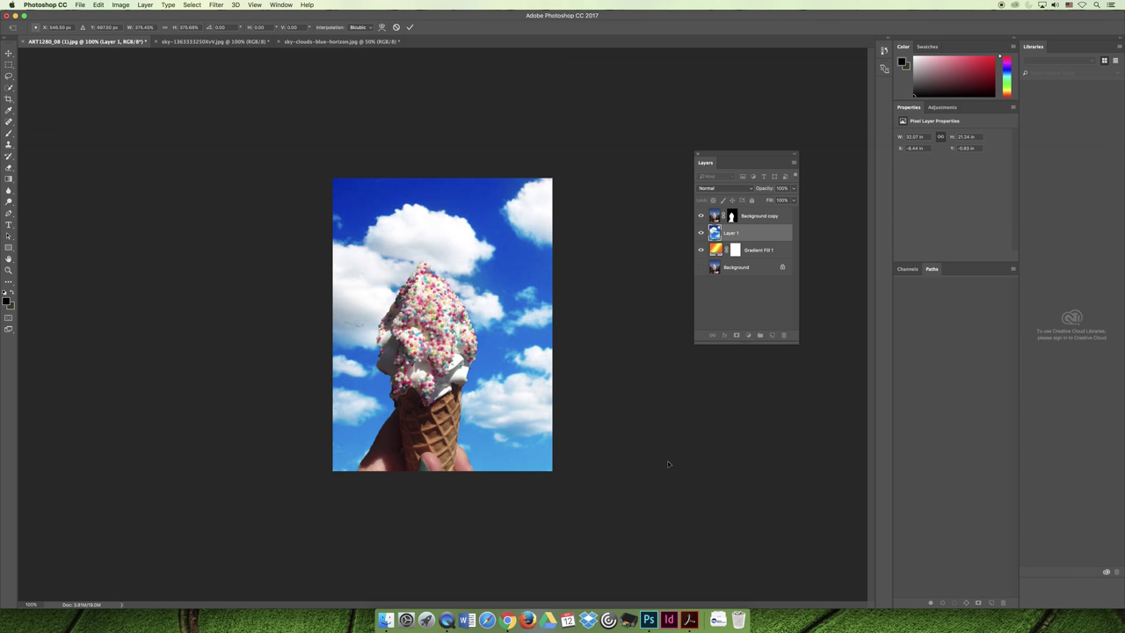
key("w")
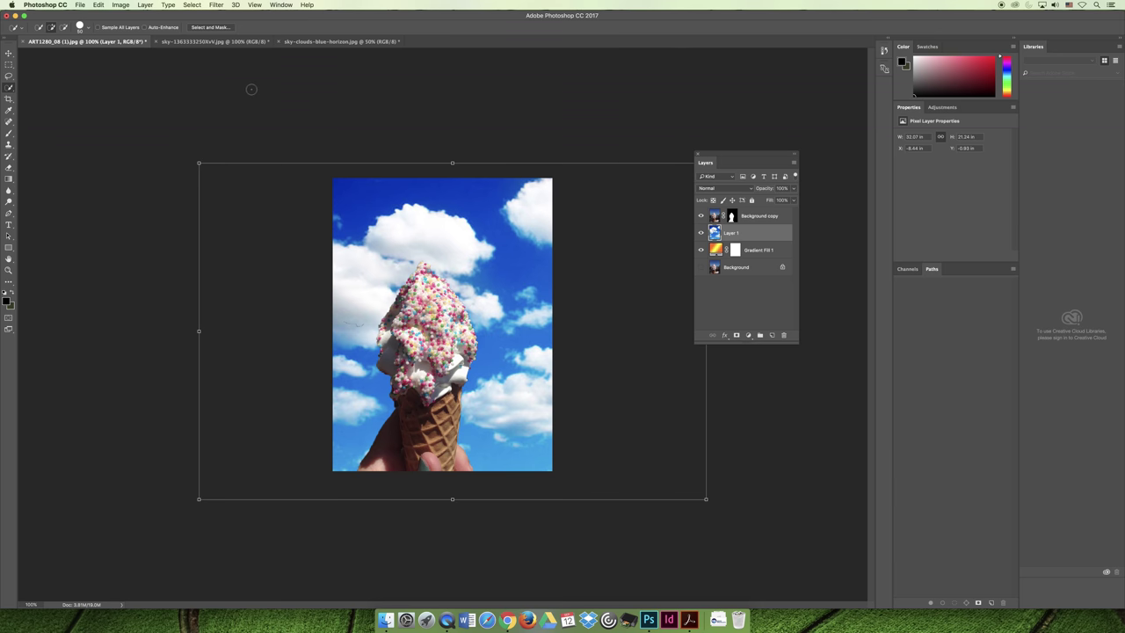
key("v")
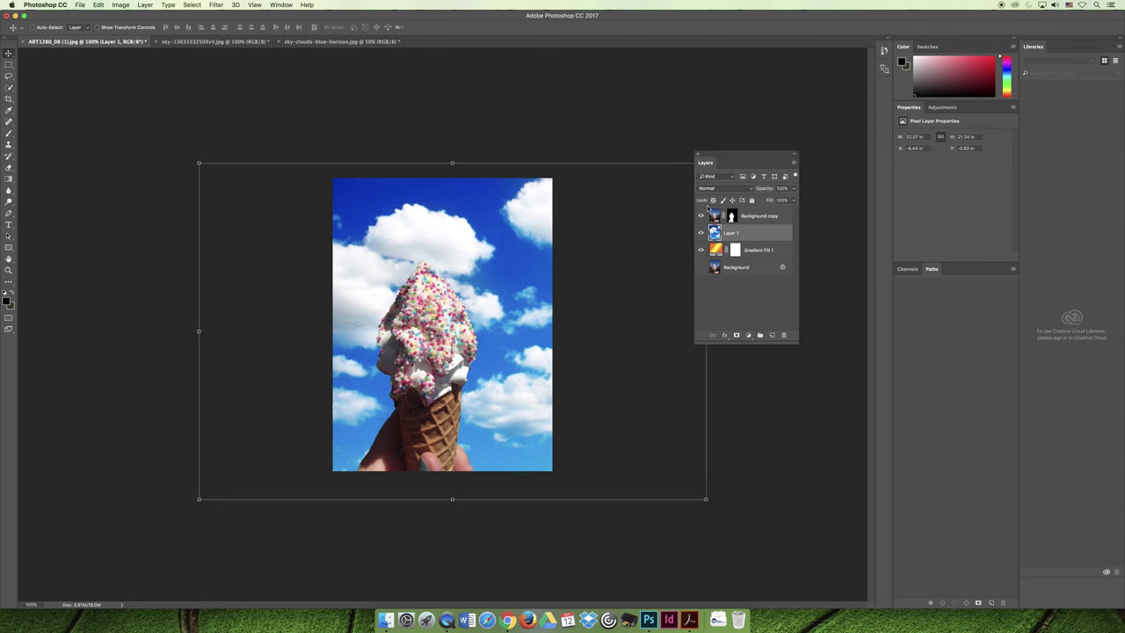
mouse_move(490, 277)
left_mouse_down()
mouse_move(422, 265)
mouse_move(603, 255)
mouse_move(311, 273)
mouse_move(510, 279)
left_mouse_up()
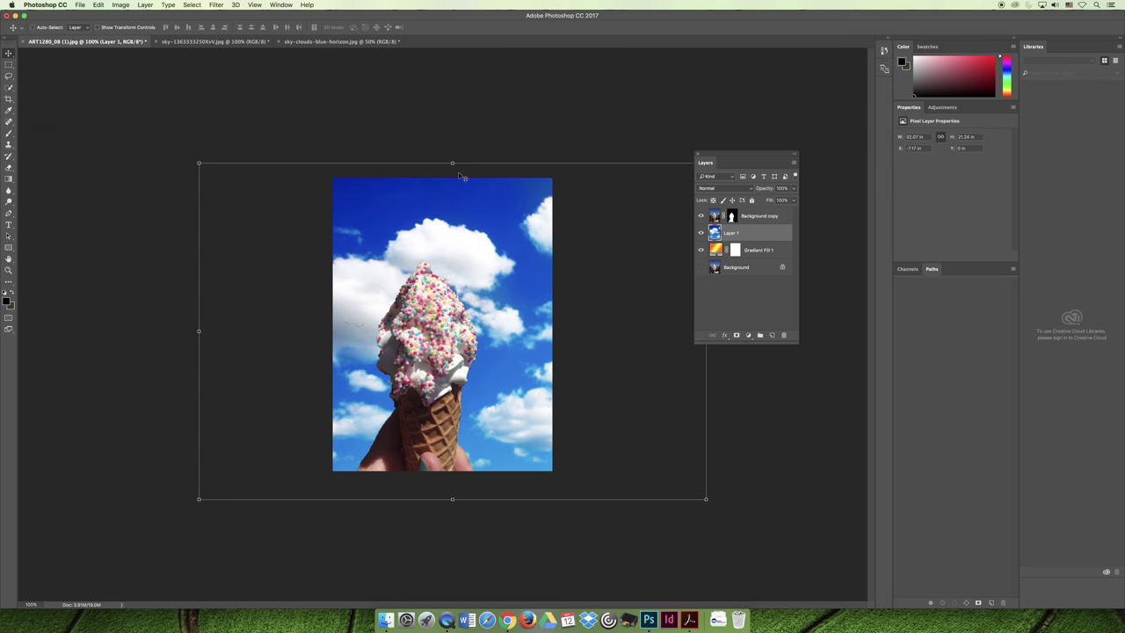
- Close the ice cream document without saving, and close the small puffy-cloud sky document
left_click(19, 41)
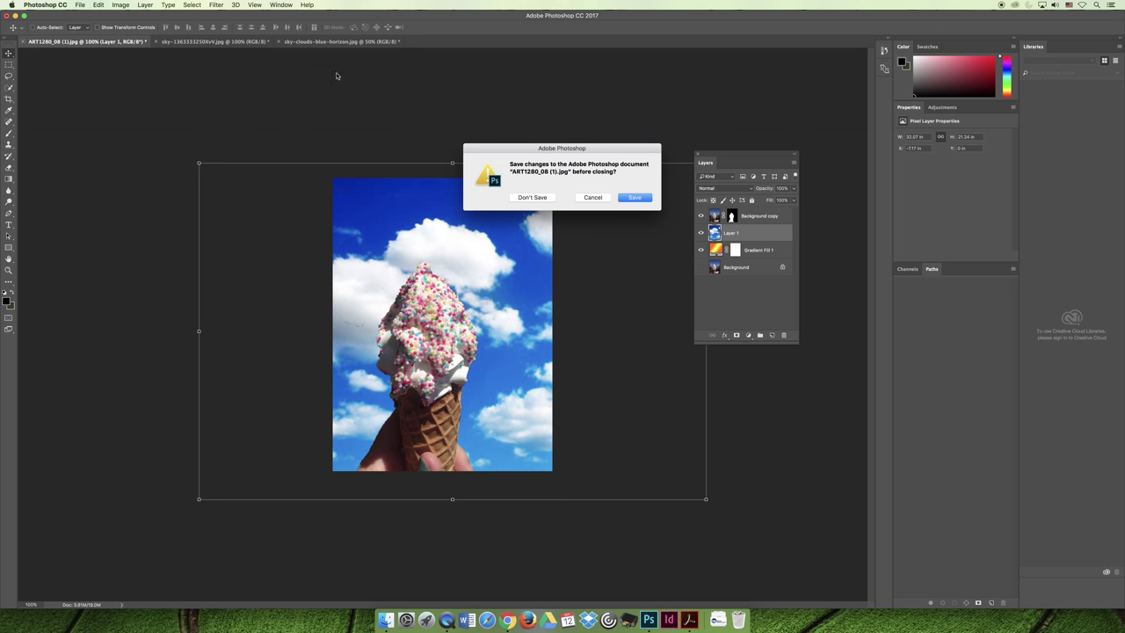
left_click(531, 197)
left_click(23, 42)
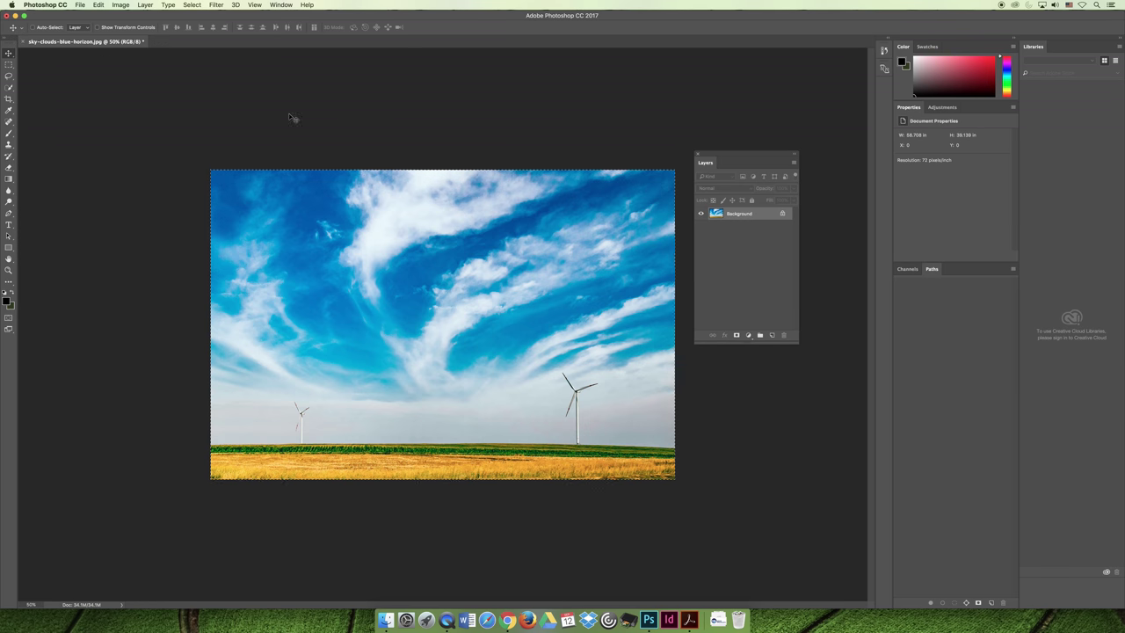
- Replace the selection in the wind turbine image with a rectangular marquee inset from the edges, and invert it to select the border
key("ctrl+d")
key("m")
left_click_drag(247, 200, 641, 443)
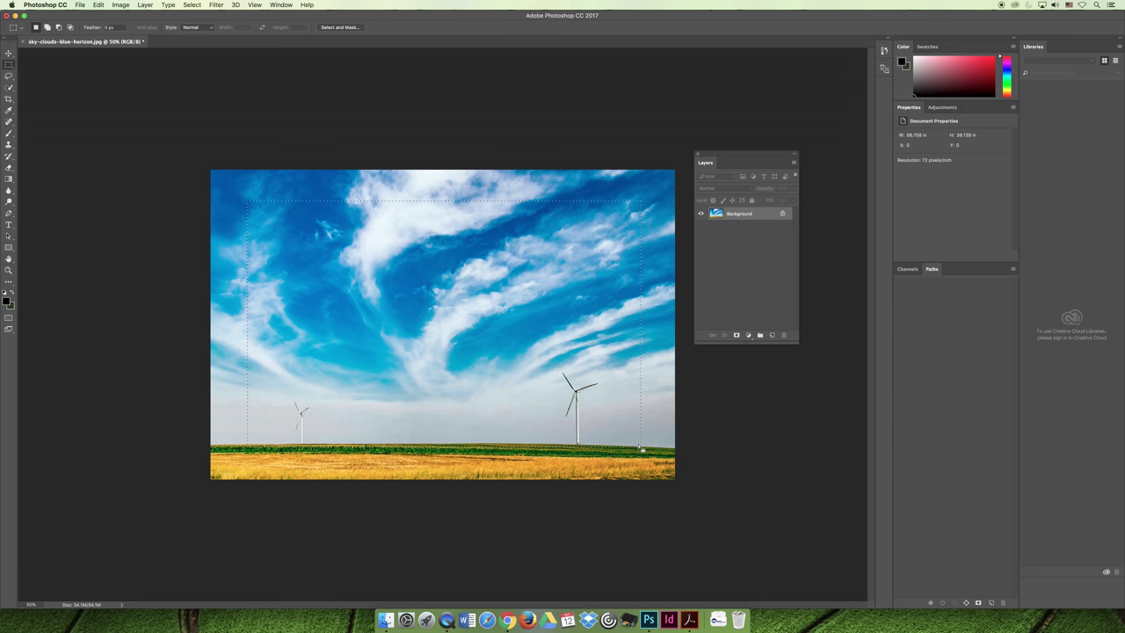
left_click(191, 5)
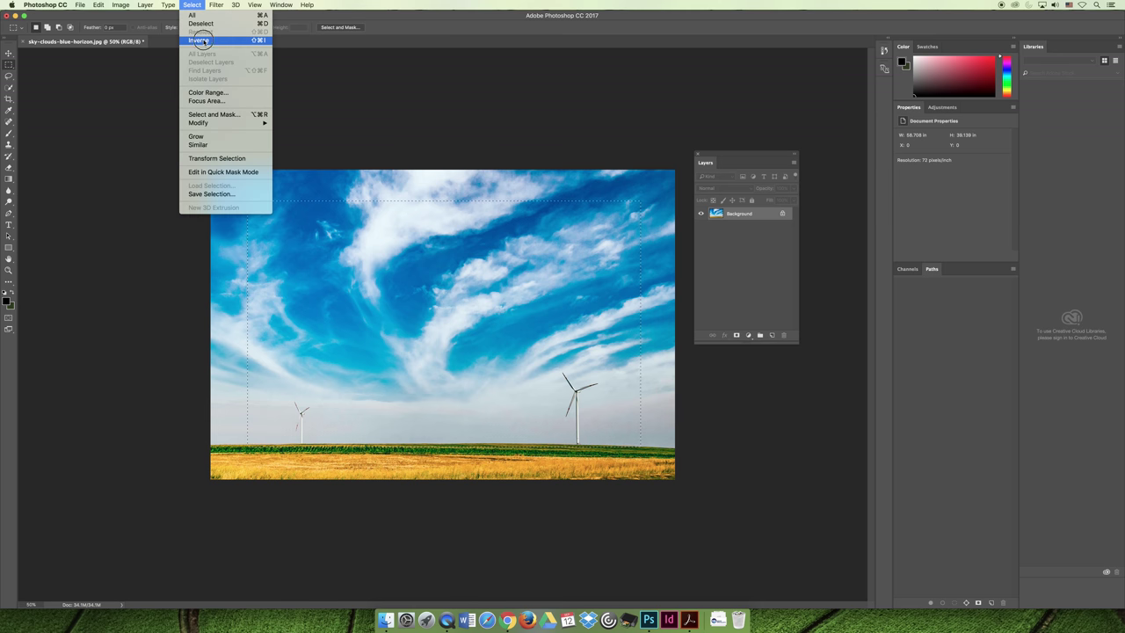
left_click(198, 39)
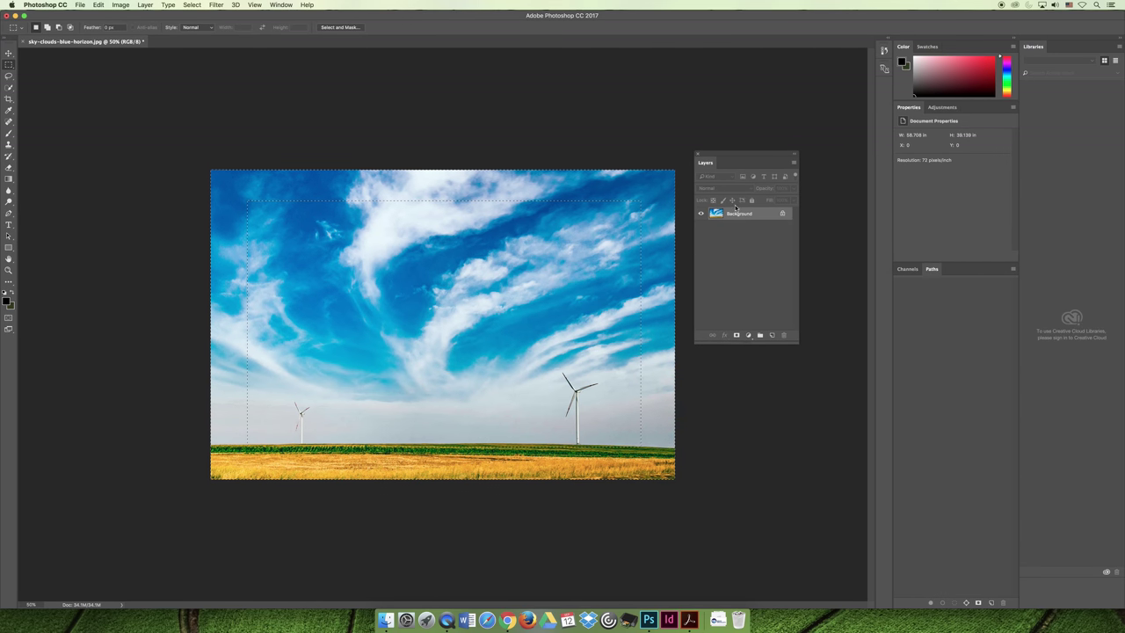
- Duplicate the Background layer as Background copy and hide the original Background layer
right_click(734, 208)
left_click(759, 231)
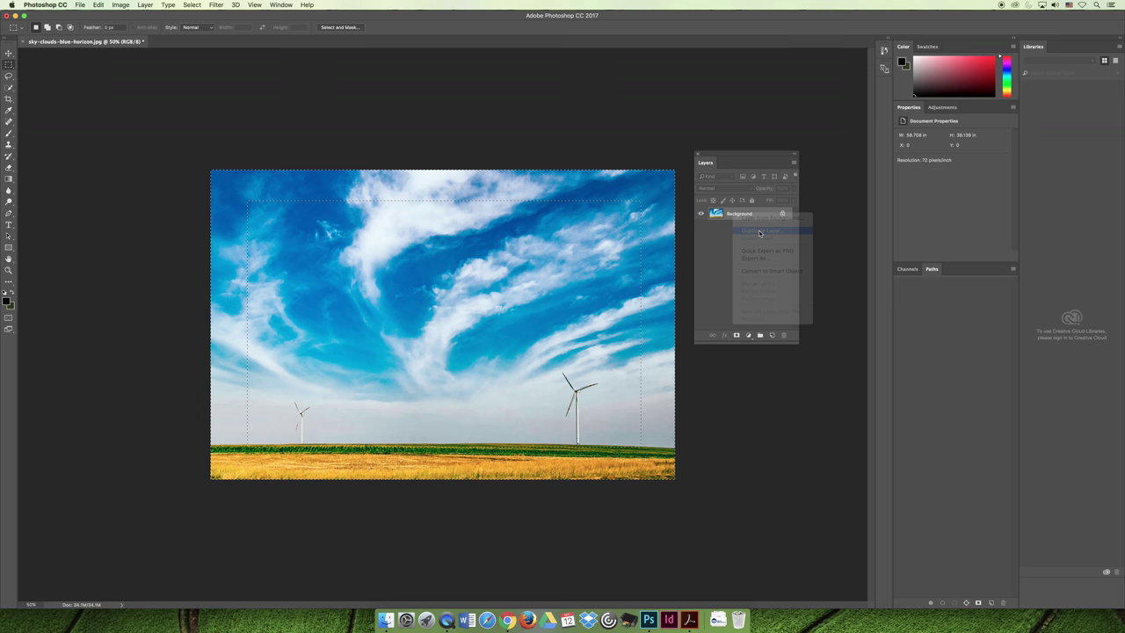
key("Return")
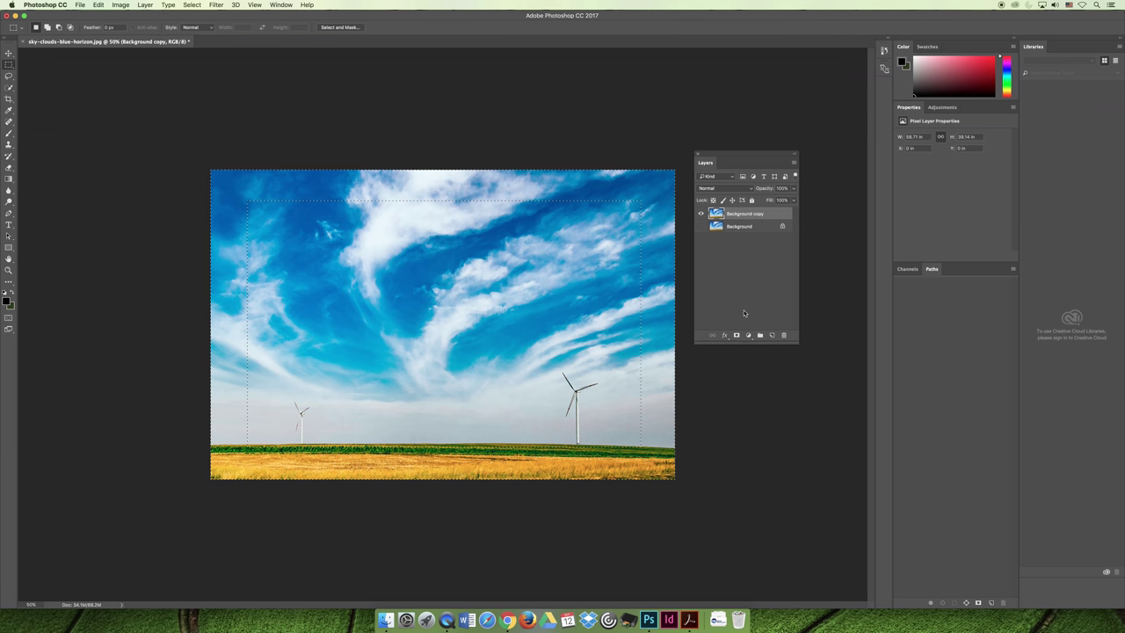
- Try masking Background copy with the border selection, and undo the mask
left_click(736, 335)
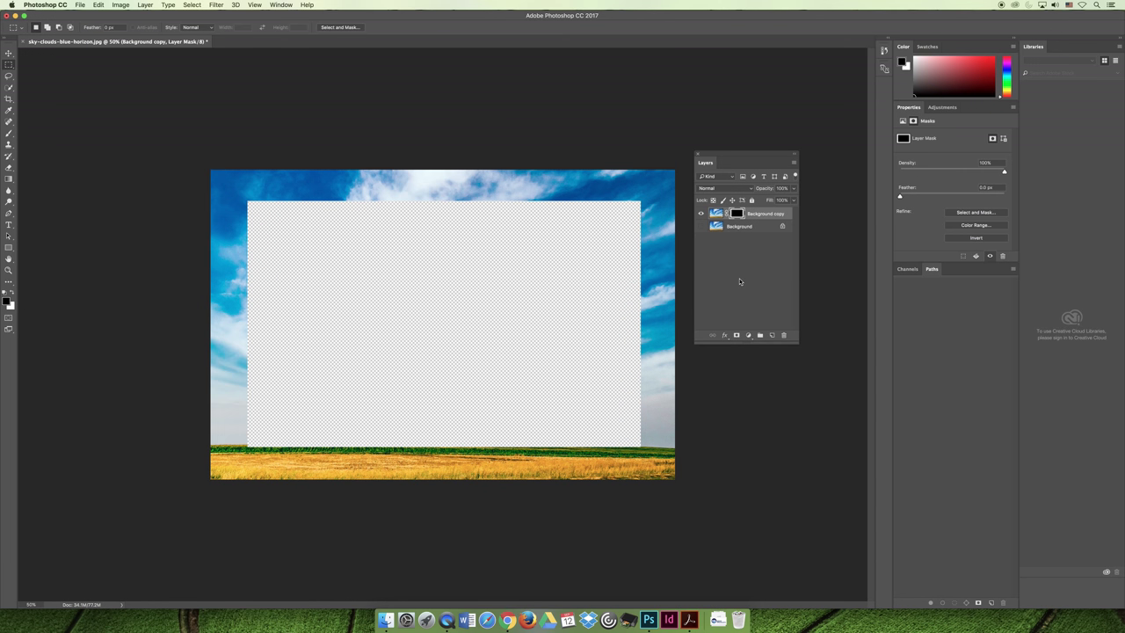
key("super+z")
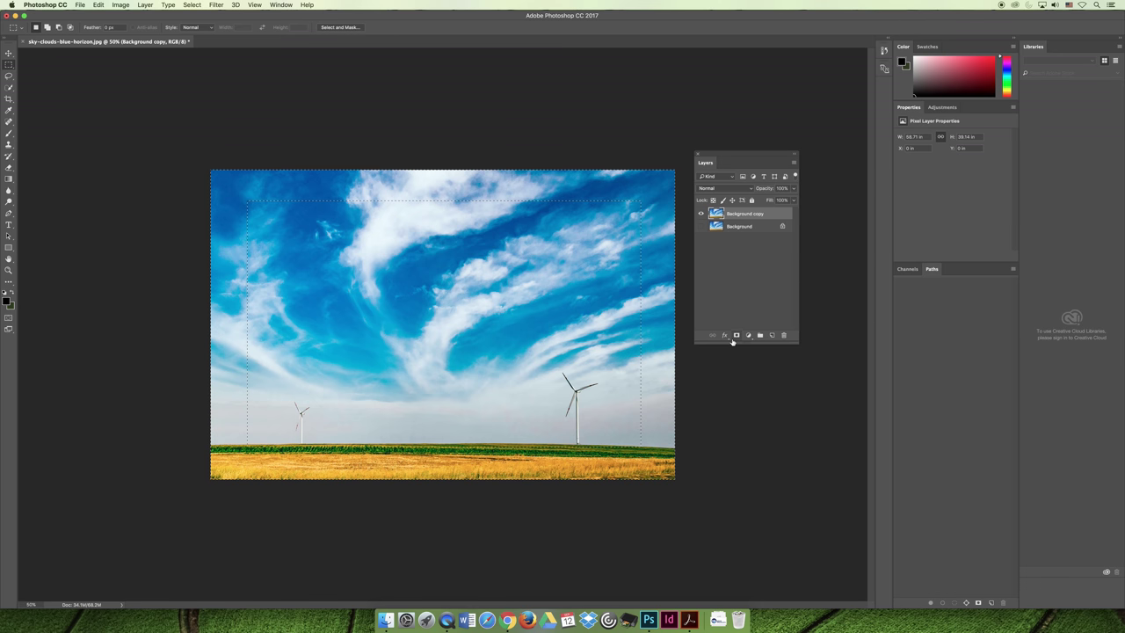
- Add a new layer above Background copy, clear the selection, and fill the layer with an orange sampled from the golden field
left_click(771, 335)
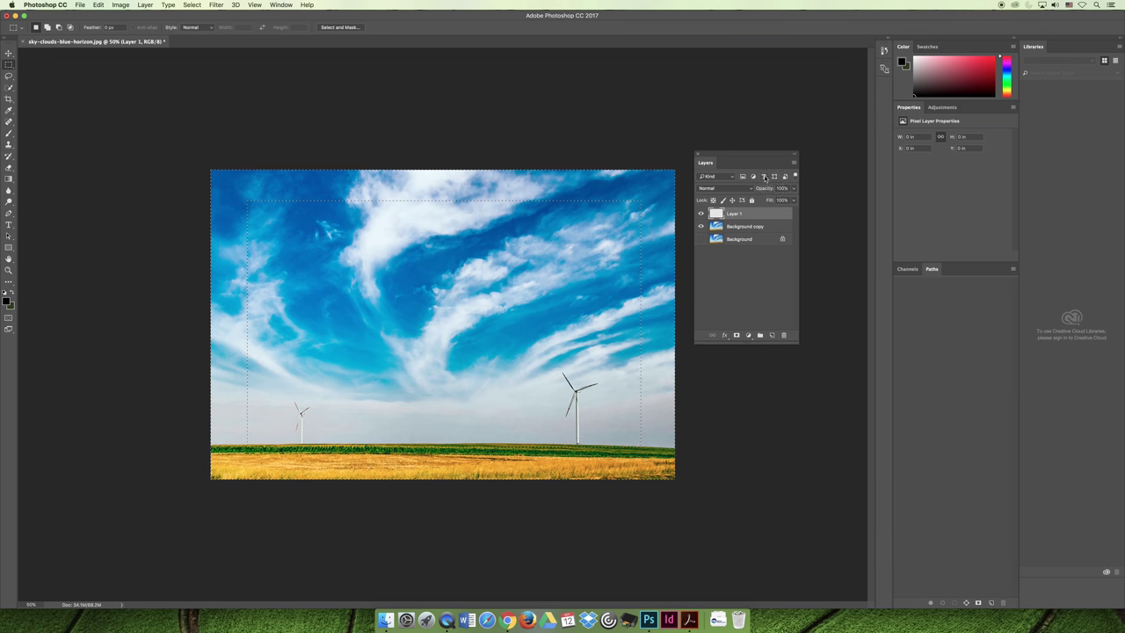
key("super+d")
left_click(120, 5)
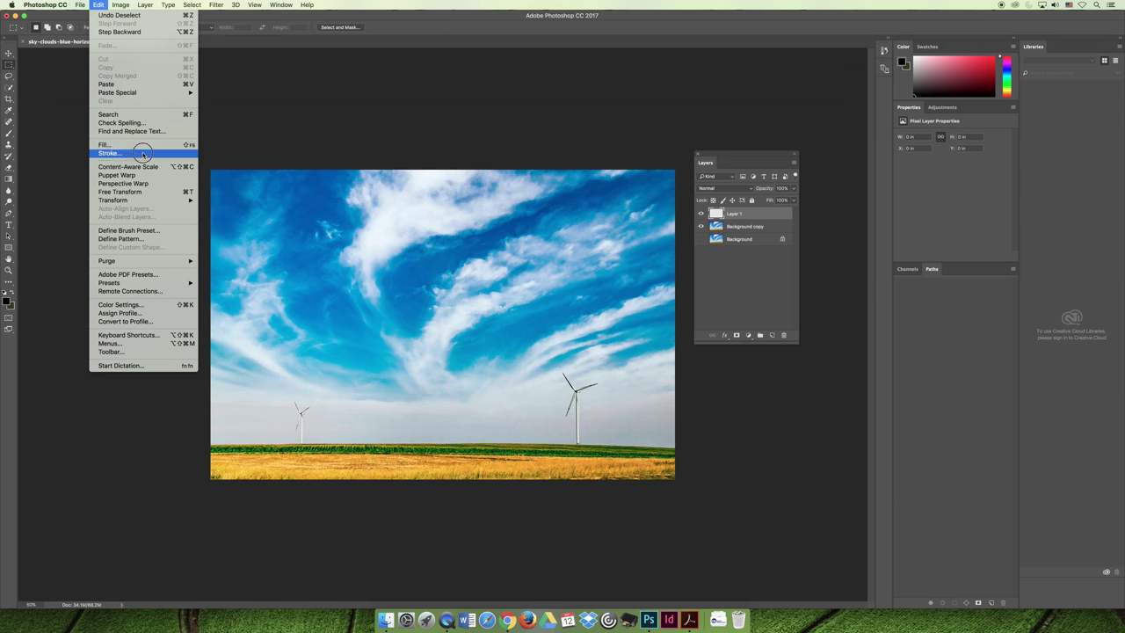
left_click(106, 144)
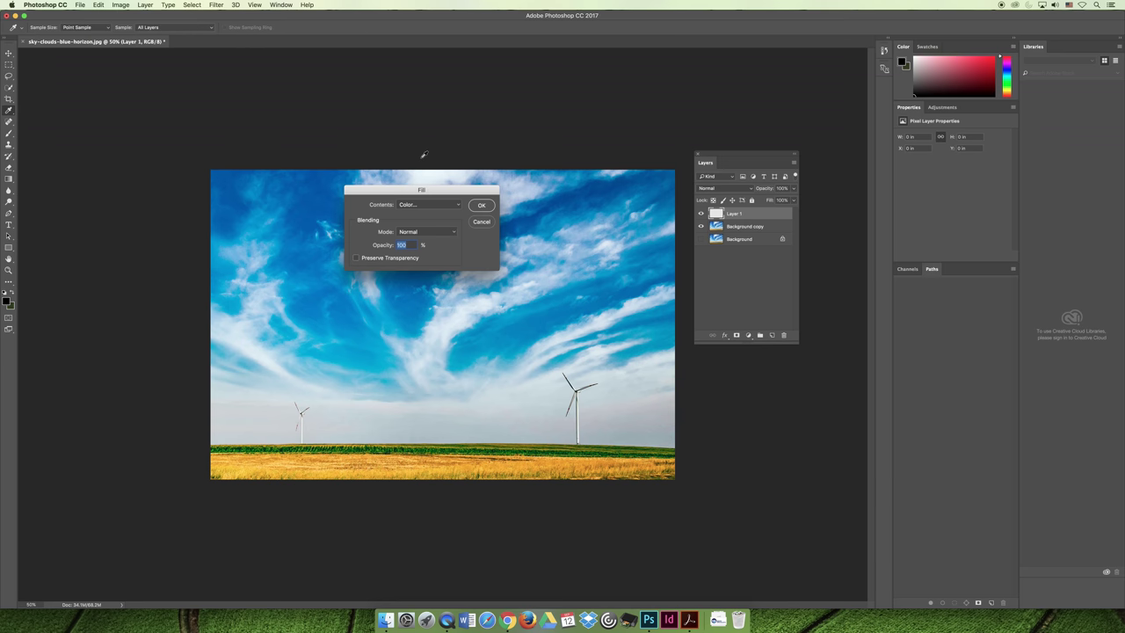
left_click(453, 207)
left_click(450, 205)
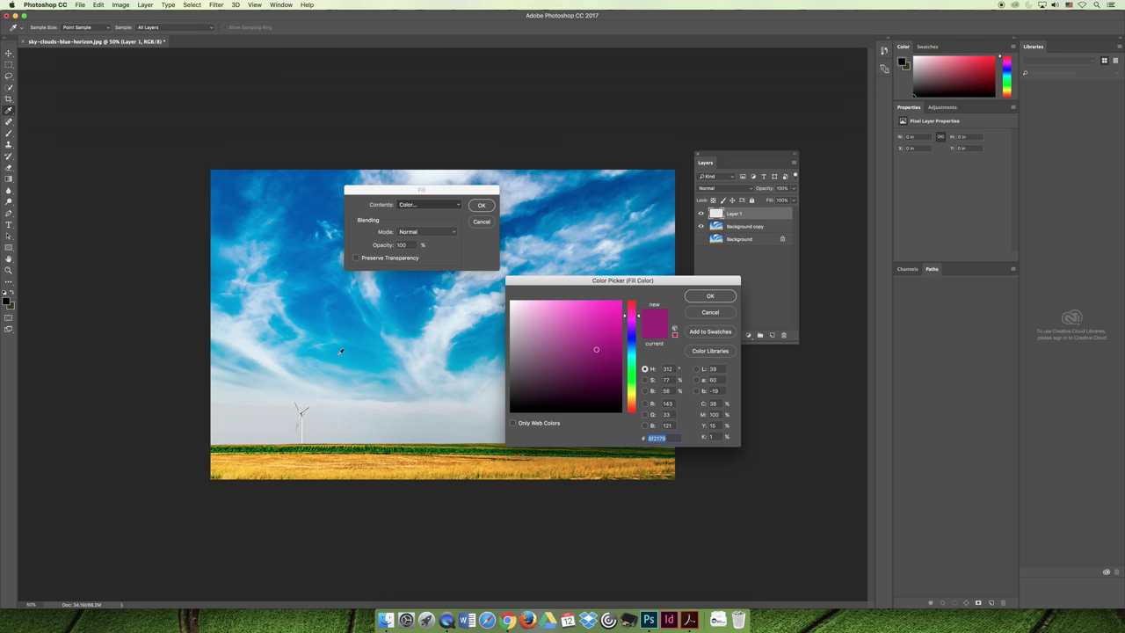
left_click(466, 460)
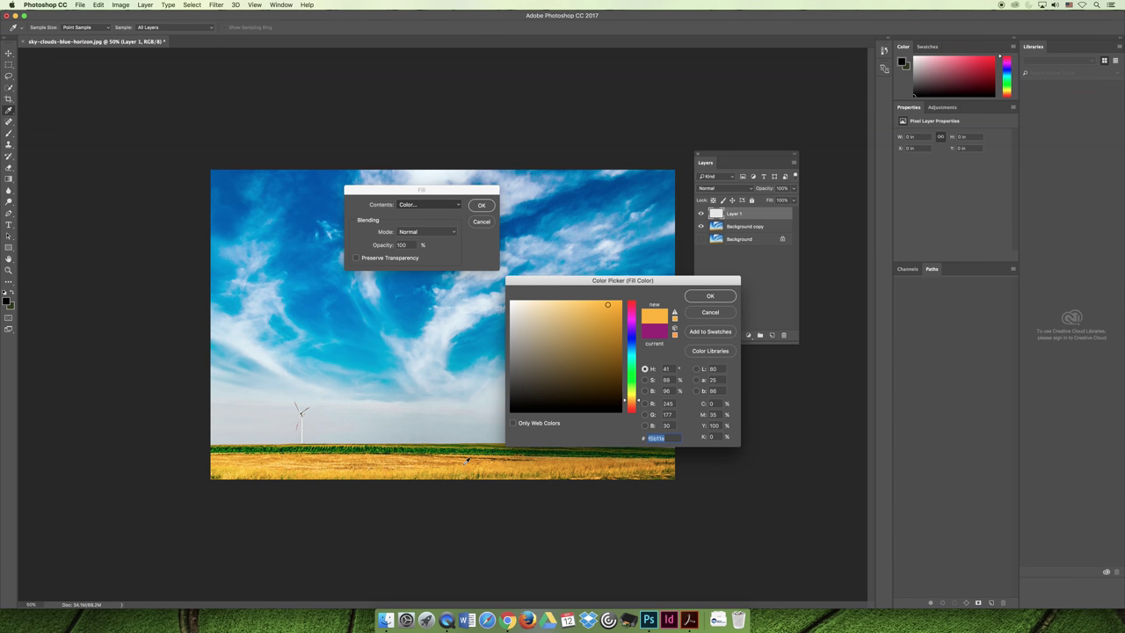
left_click(576, 468)
left_click(709, 296)
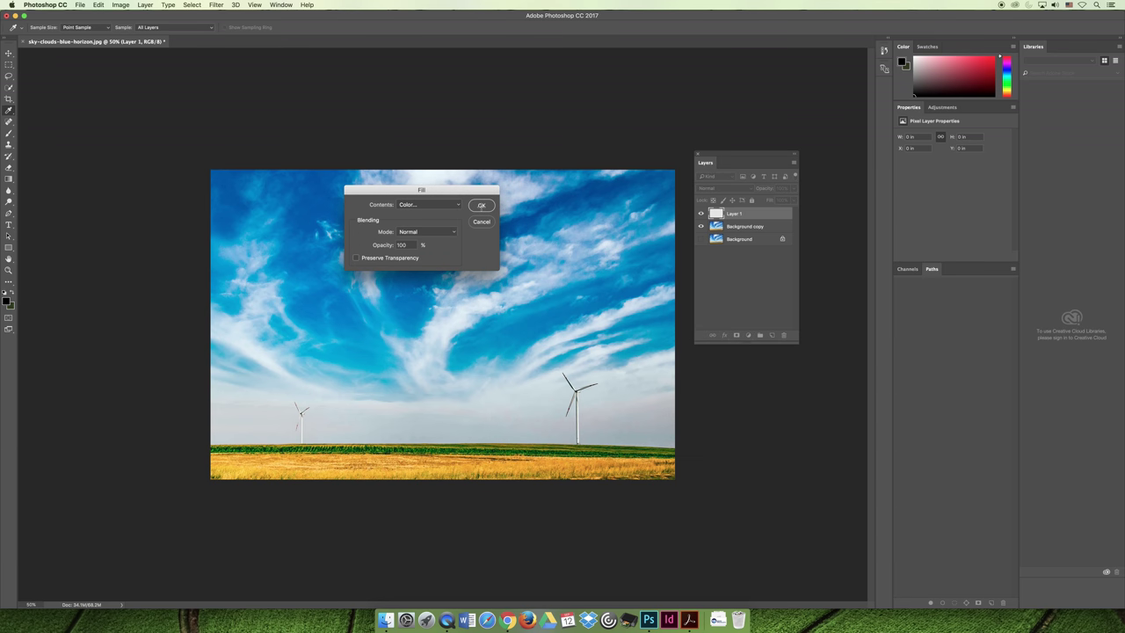
left_click(481, 204)
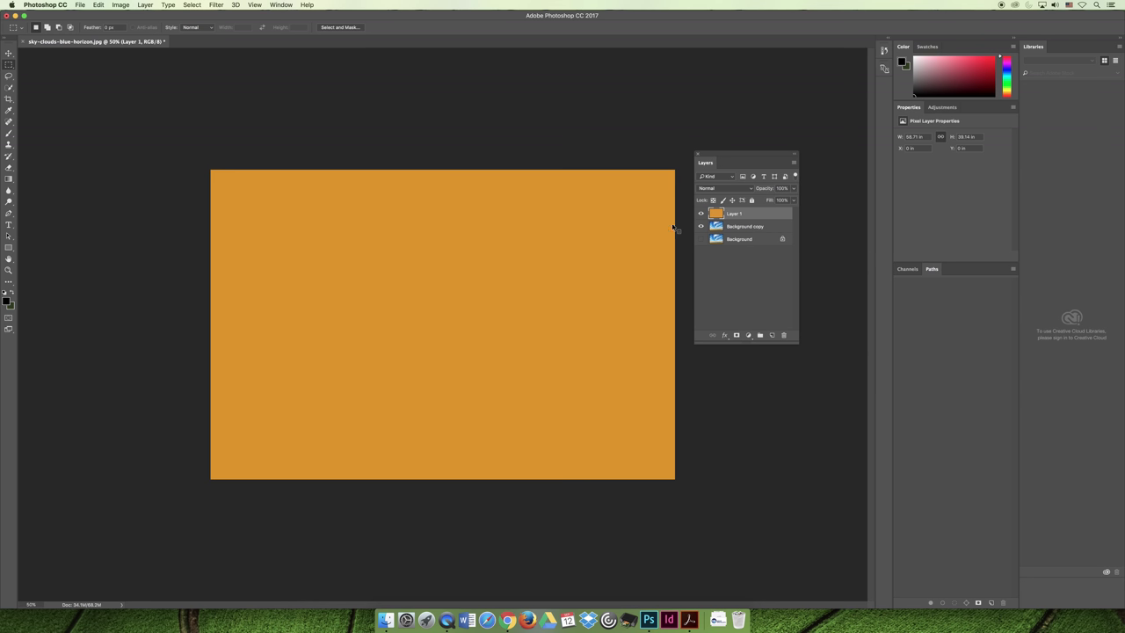
- Mask the orange layer into a border by marqueeing a rectangle inset from the edges, inverting the selection and adding a layer mask
left_click_drag(250, 211, 632, 442)
left_click(193, 4)
left_click(199, 40)
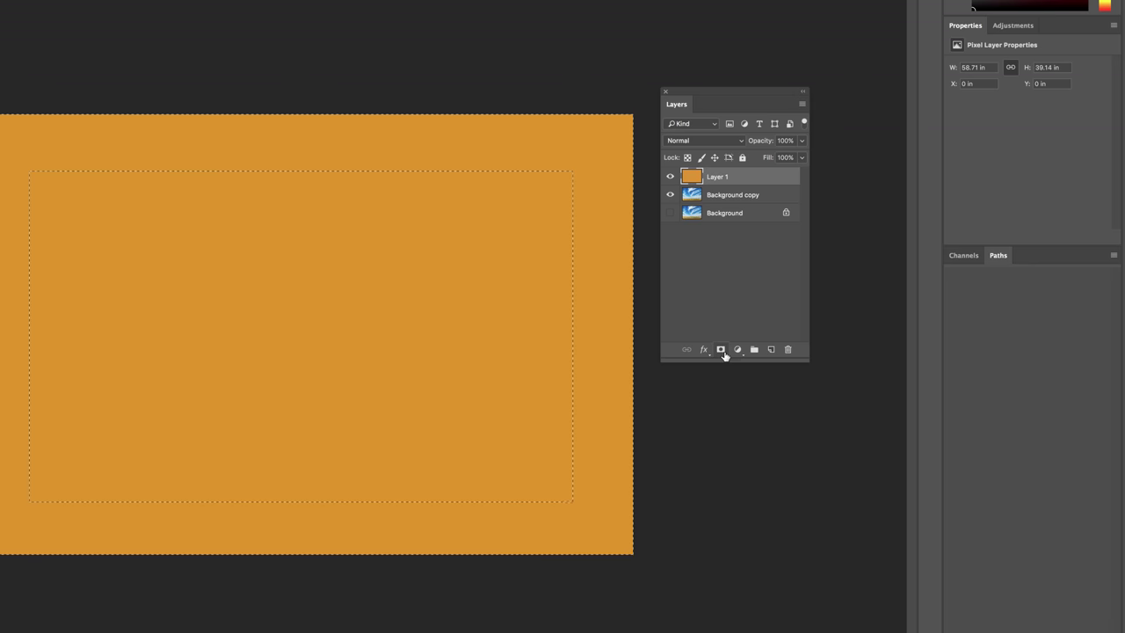
left_click(720, 350)
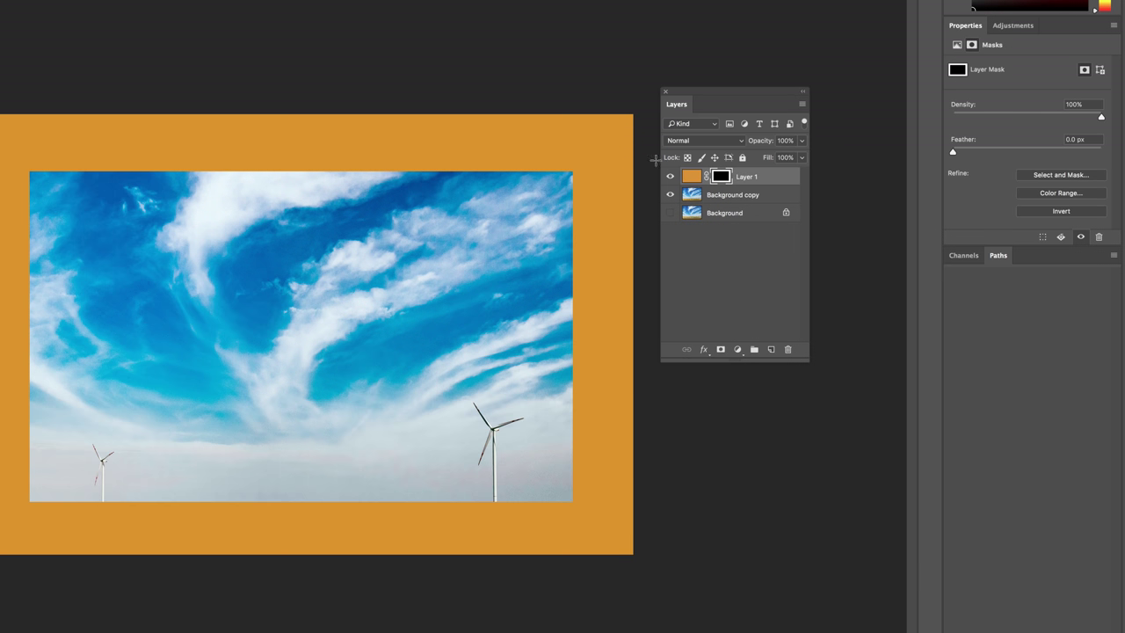
- Select Background copy and use the Move tool to shift the photo about 2.33 in to the right inside the orange border
left_click(735, 196)
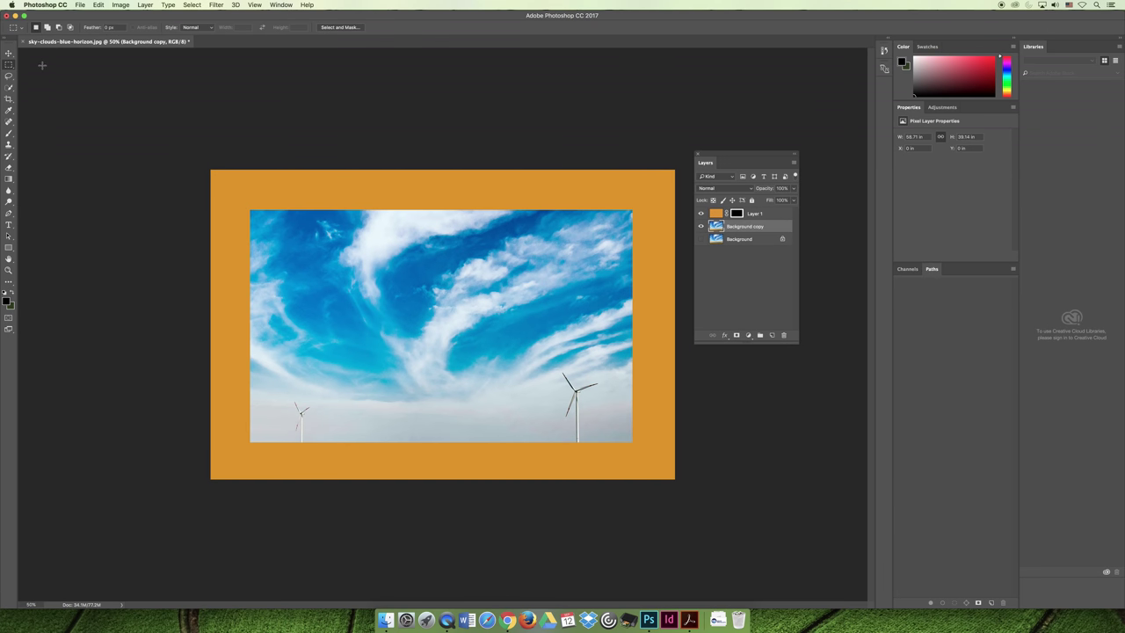
key("v")
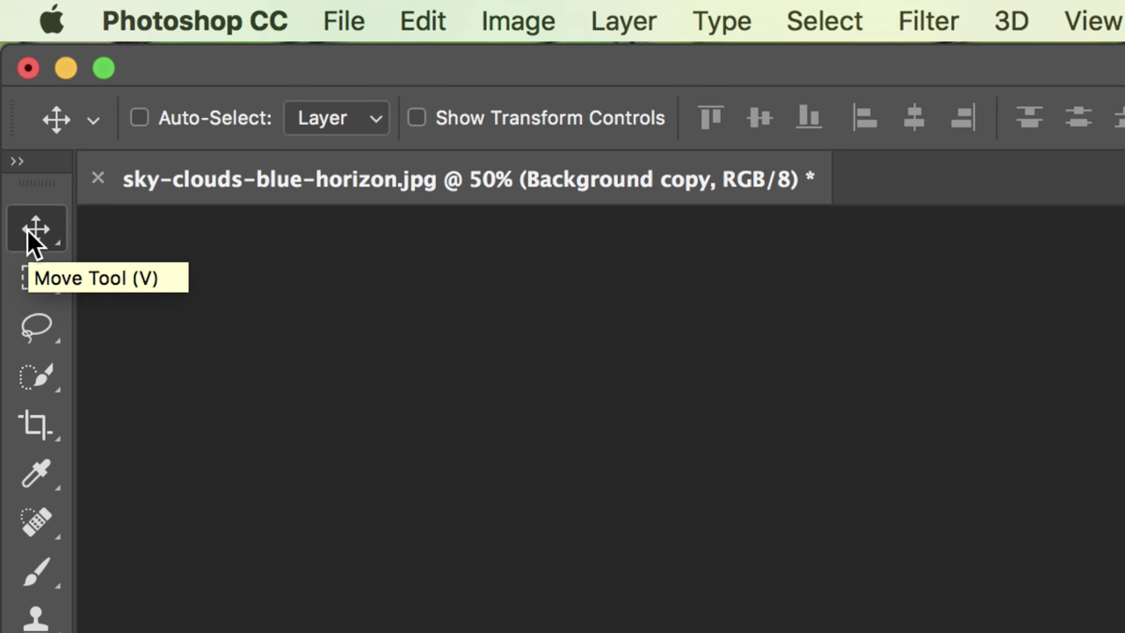
left_click(139, 120)
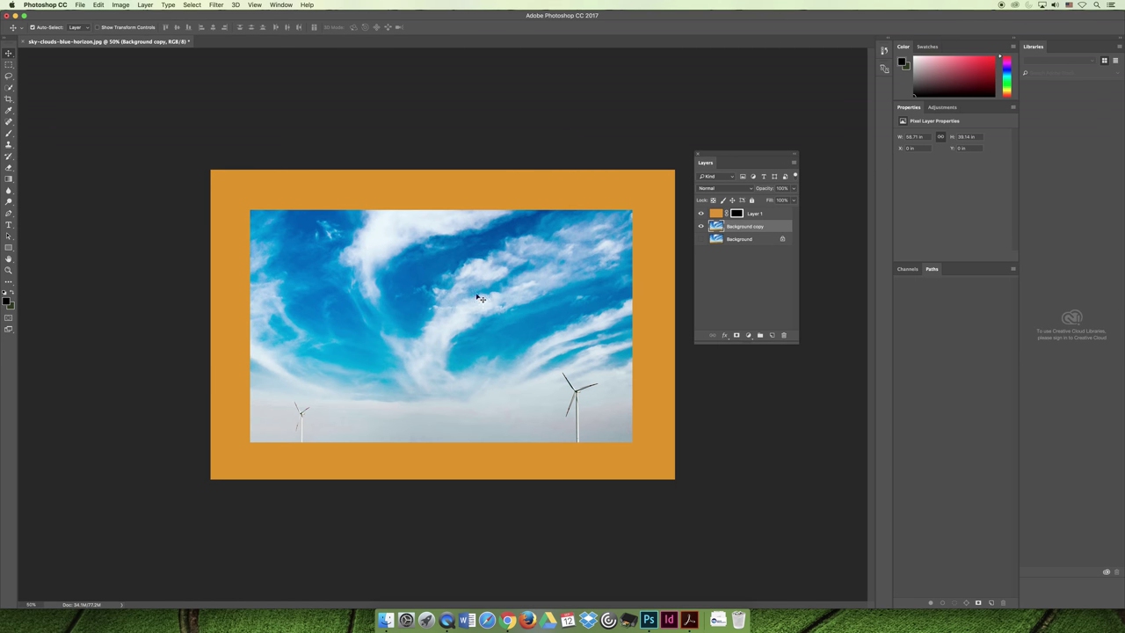
mouse_move(515, 341)
left_mouse_down()
mouse_move(413, 357)
mouse_move(392, 301)
mouse_move(496, 303)
mouse_move(534, 338)
left_mouse_up()
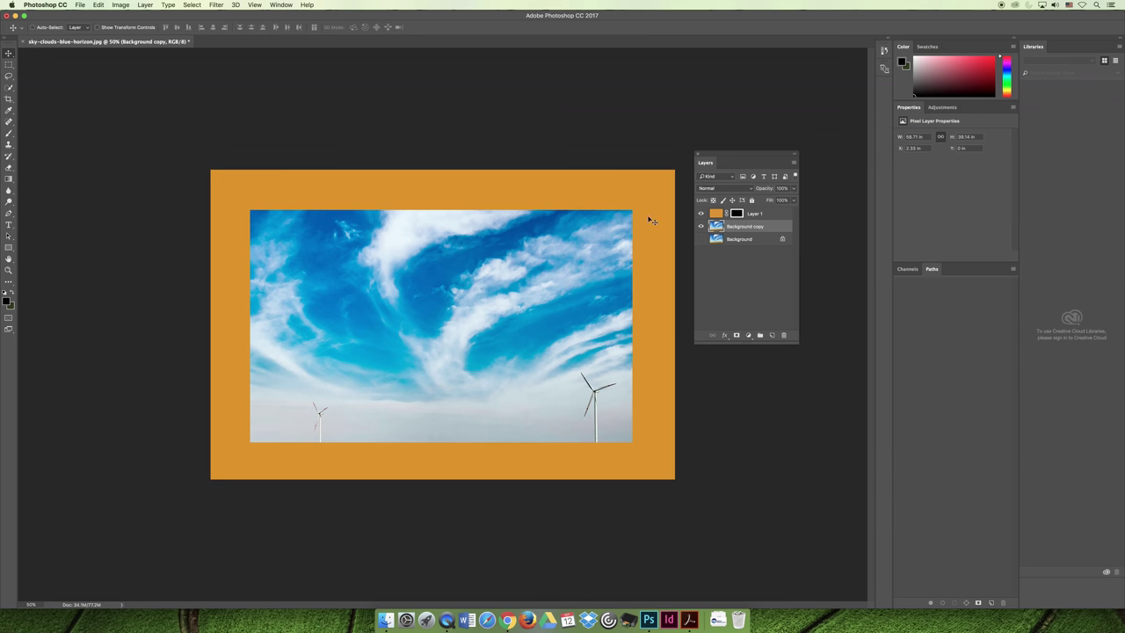
- Enable Auto-Select for the Move tool and reposition Background copy up and left to about X -2.25 in, Y -4.49 in
left_click(861, 243)
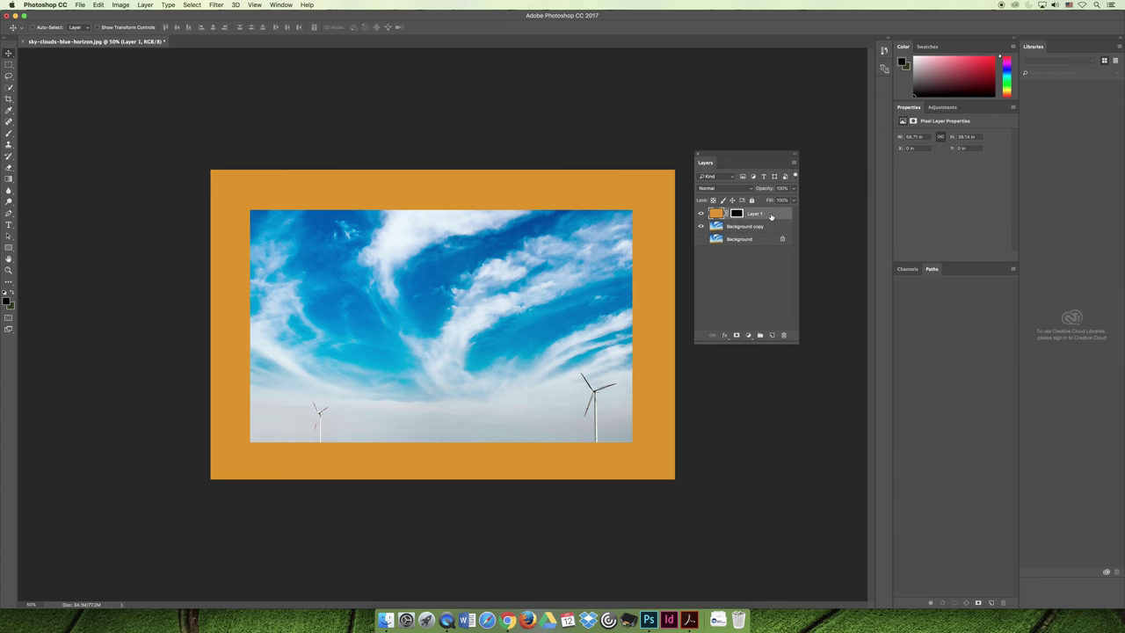
left_click_drag(365, 281, 388, 393)
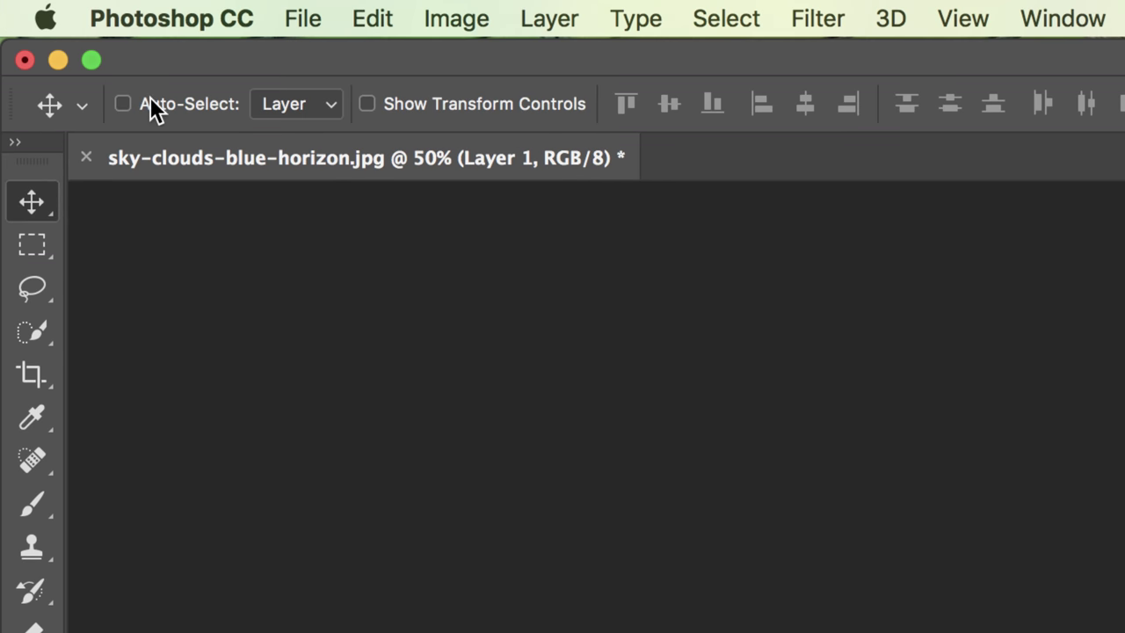
left_click(123, 103)
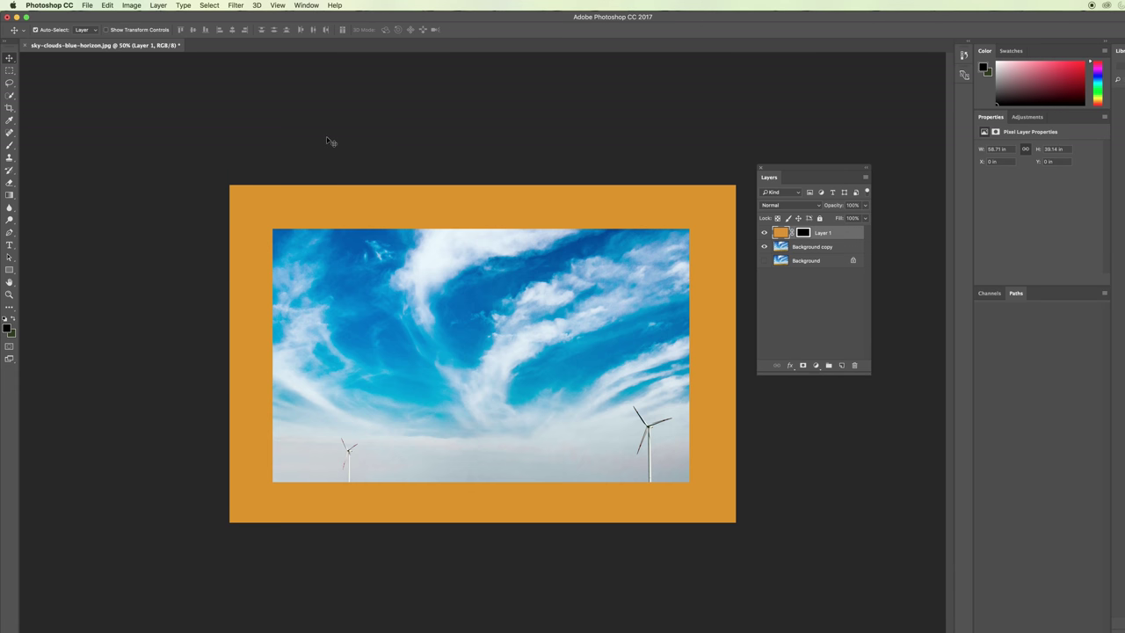
left_click(825, 249)
left_click_drag(578, 359, 567, 329)
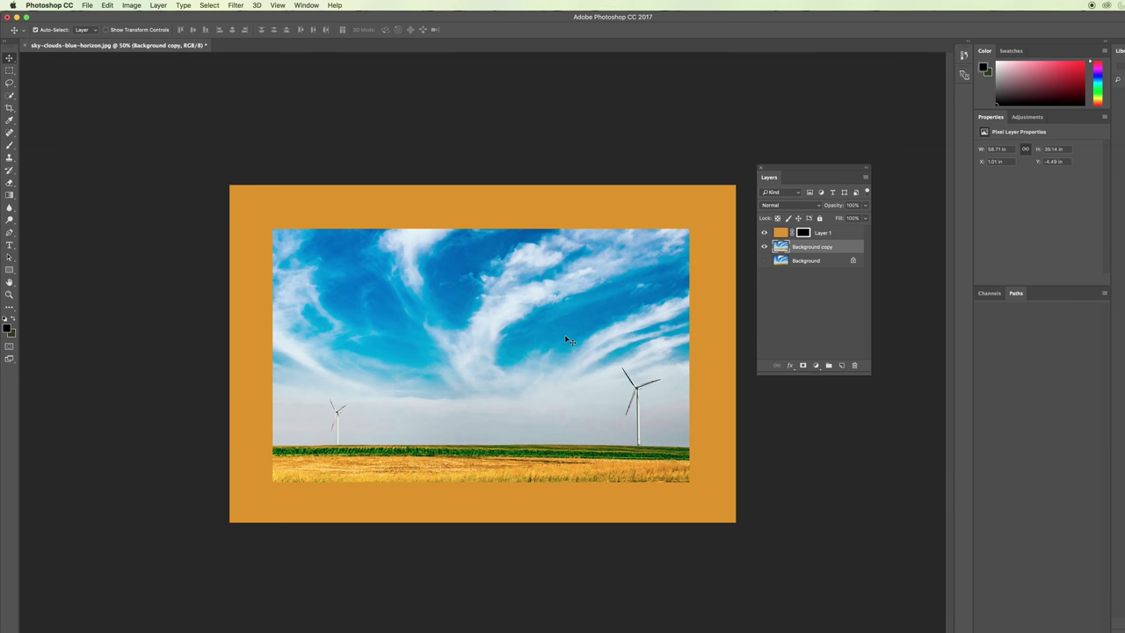
mouse_move(564, 334)
left_mouse_down()
mouse_move(477, 334)
mouse_move(543, 334)
left_mouse_up()
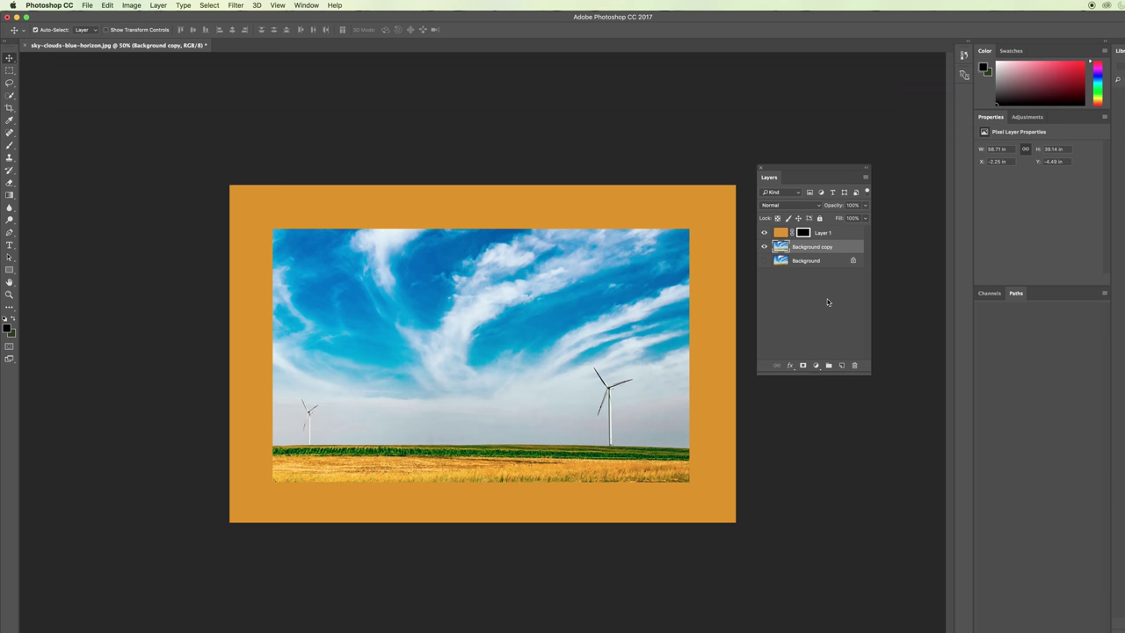
- Apply a Bevel & Emboss effect to Layer 1 with slightly reduced depth, trying the Down direction before choosing Up
left_click(828, 234)
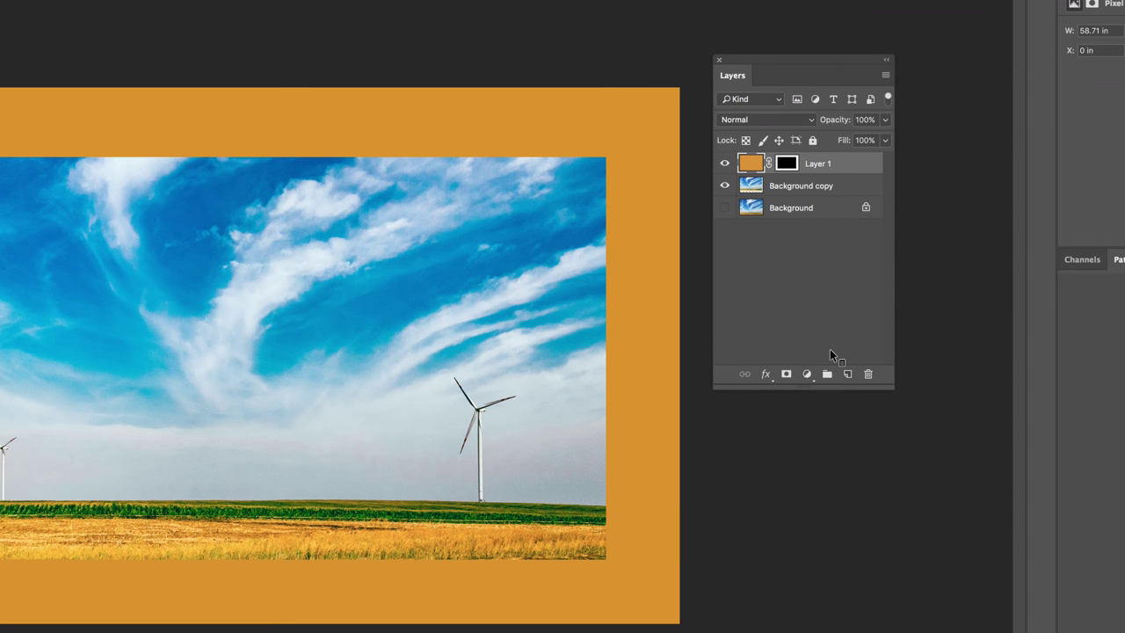
left_click(778, 369)
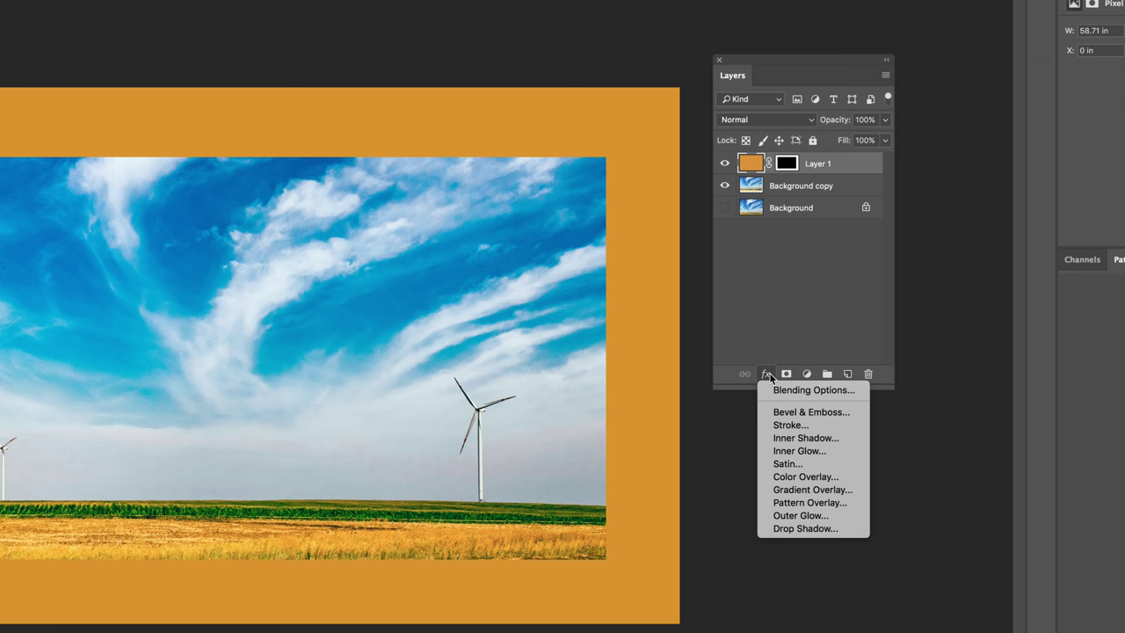
left_click(810, 413)
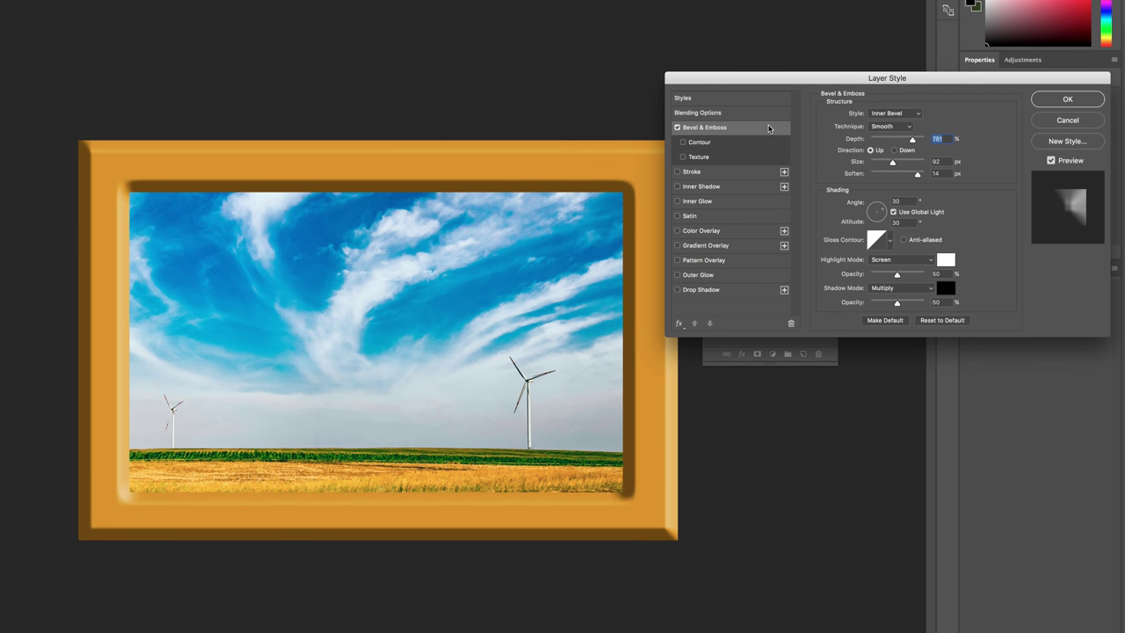
left_click_drag(781, 79, 677, 294)
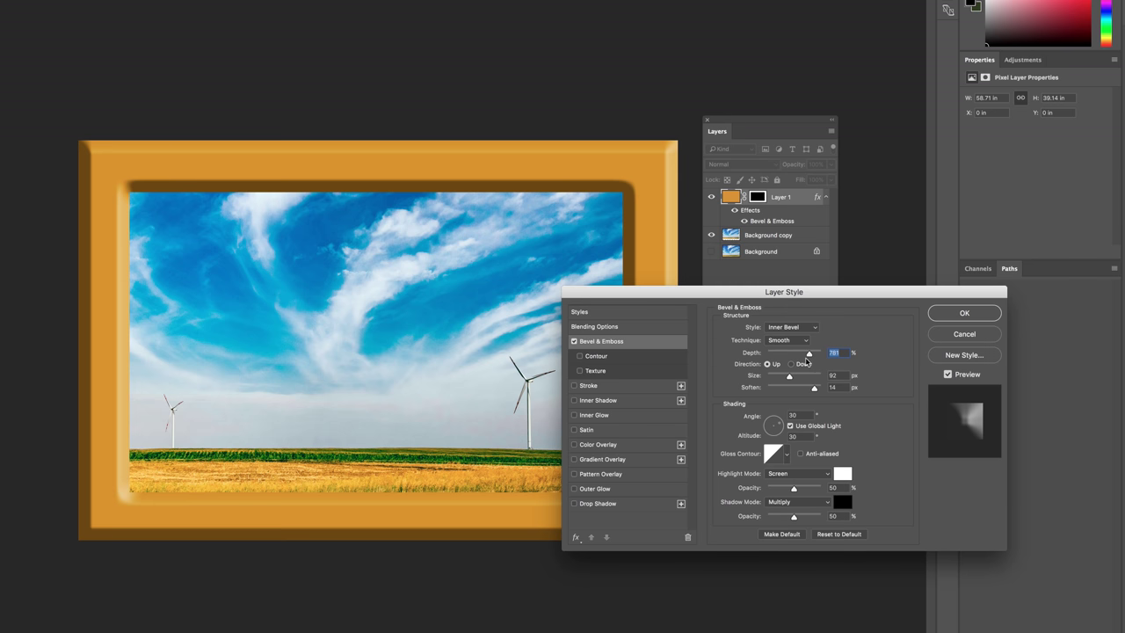
mouse_move(808, 353)
left_mouse_down()
mouse_move(756, 357)
mouse_move(807, 357)
left_mouse_up()
left_click(790, 365)
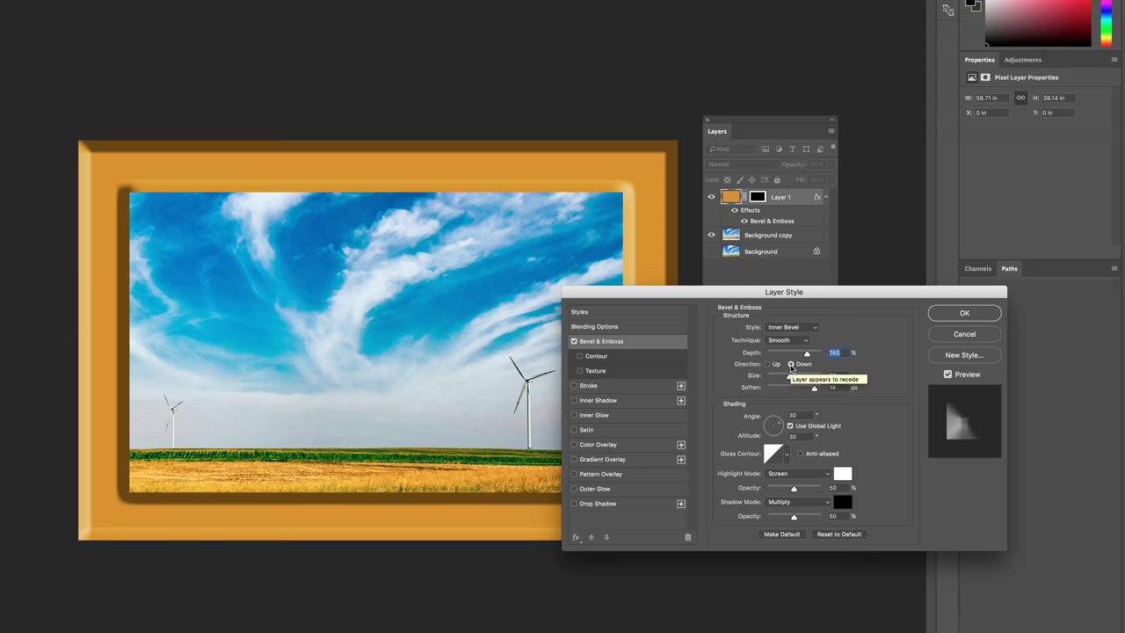
left_click(767, 363)
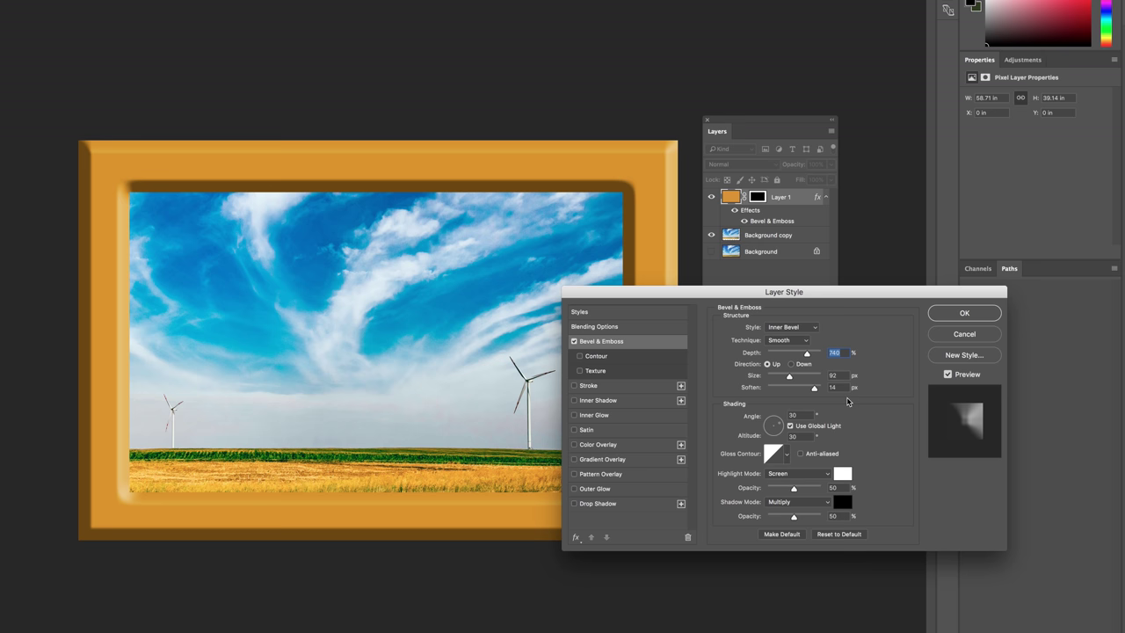
left_click(966, 312)
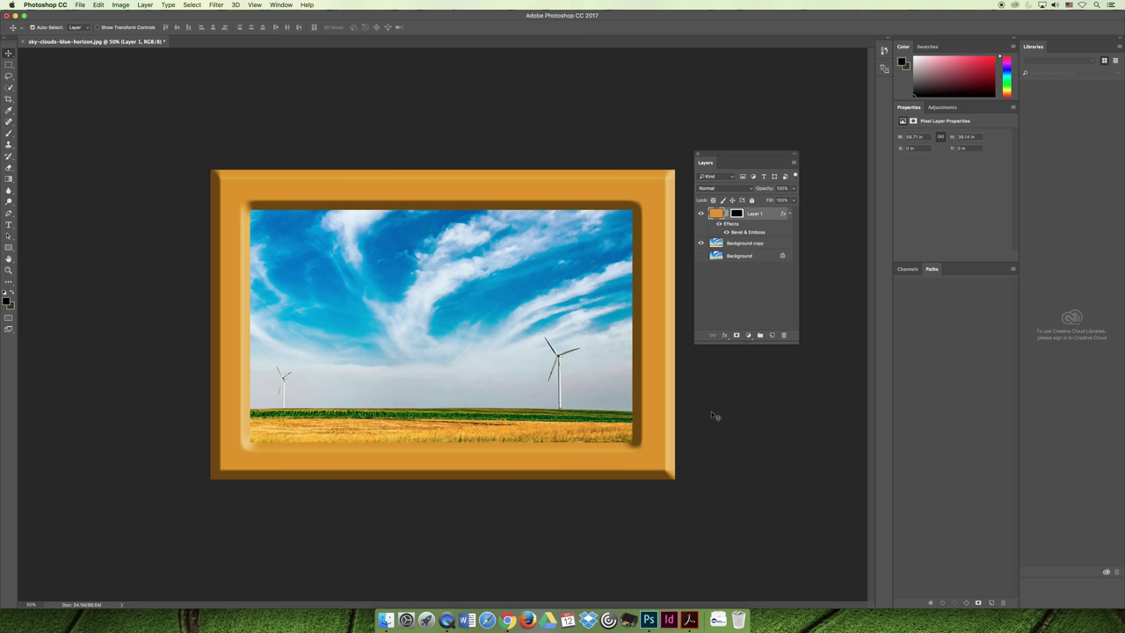
- Switch to the lecture presentation in Chrome and advance the full-screen layer mask examples to slide 57
left_click(507, 620)
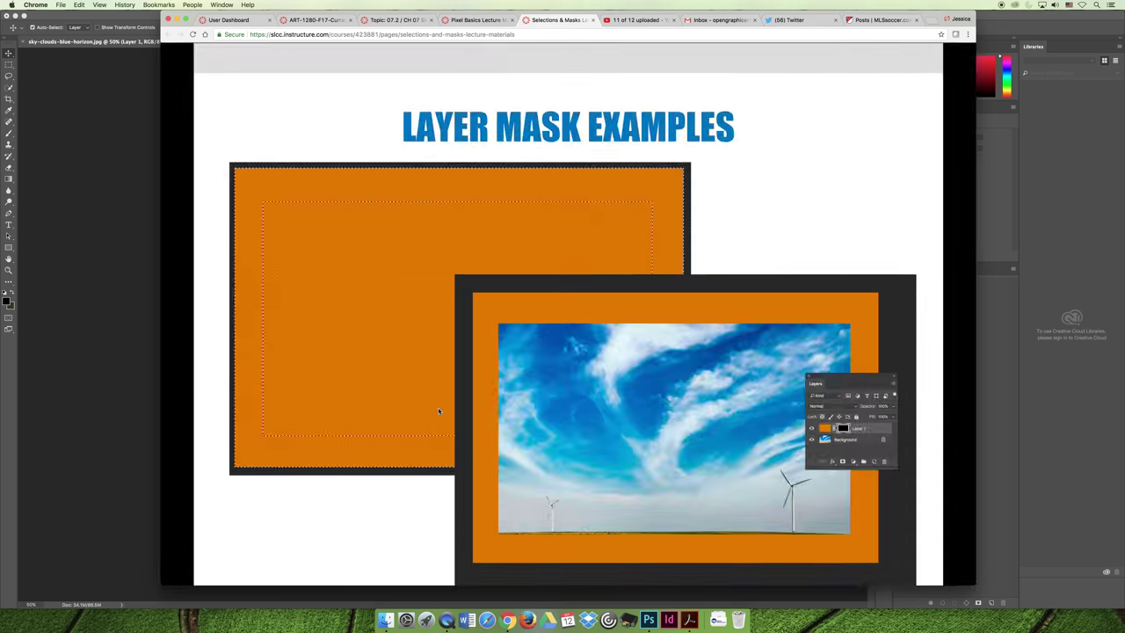
left_click(436, 471)
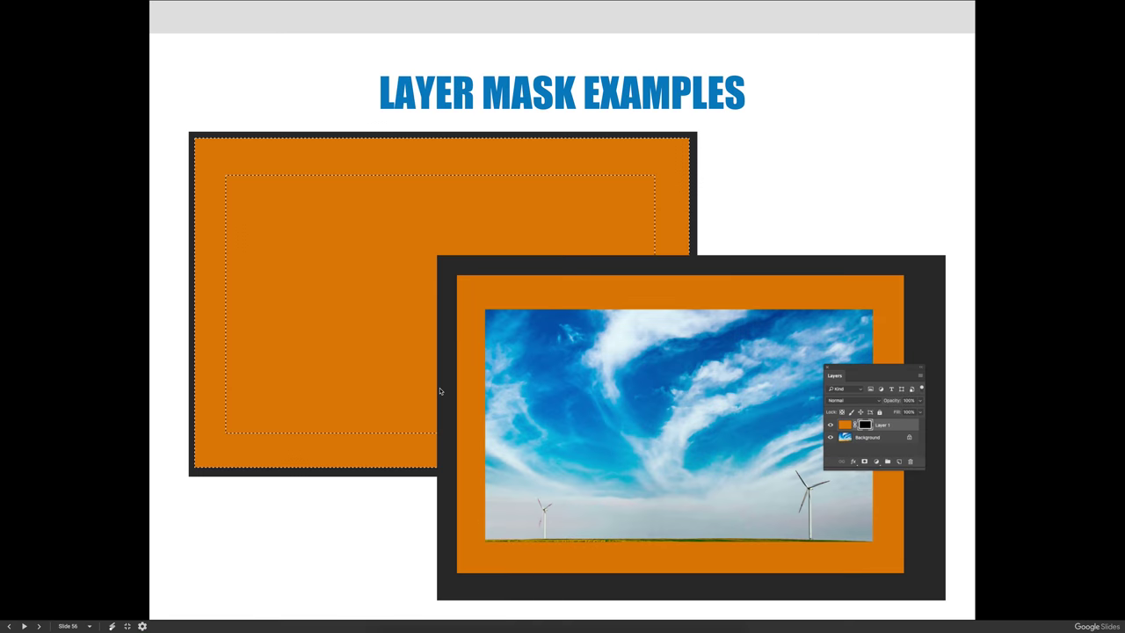
key("Right")
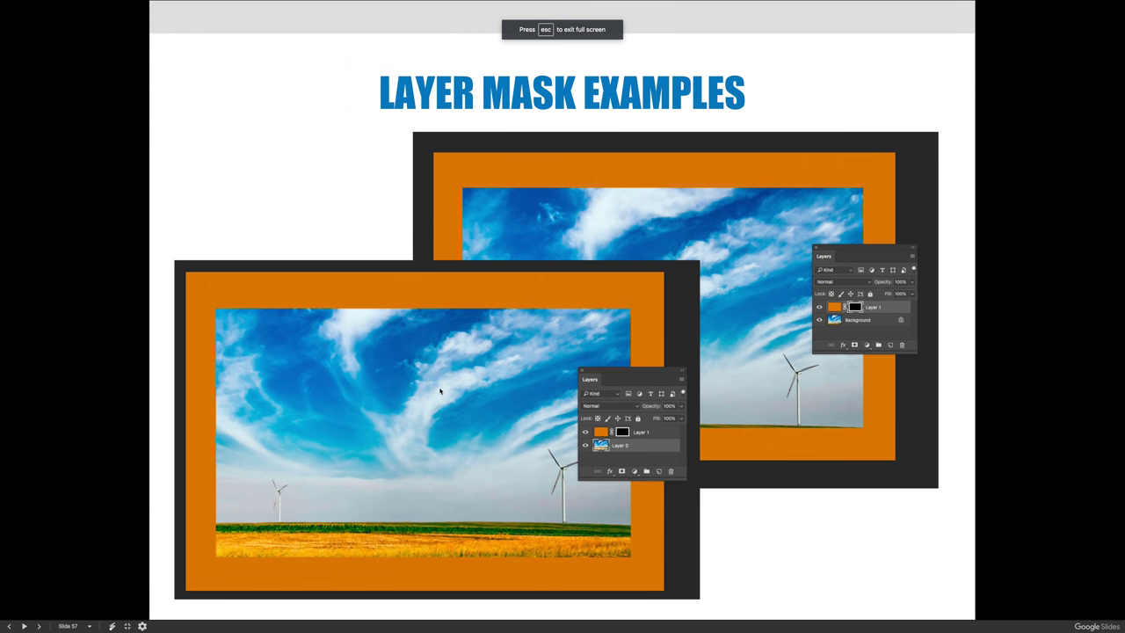
- Go back through the lecture slides to slide 39, the Focus Area example under Alternate Selection Methods
key("Left")
key("Left")
key("Left")
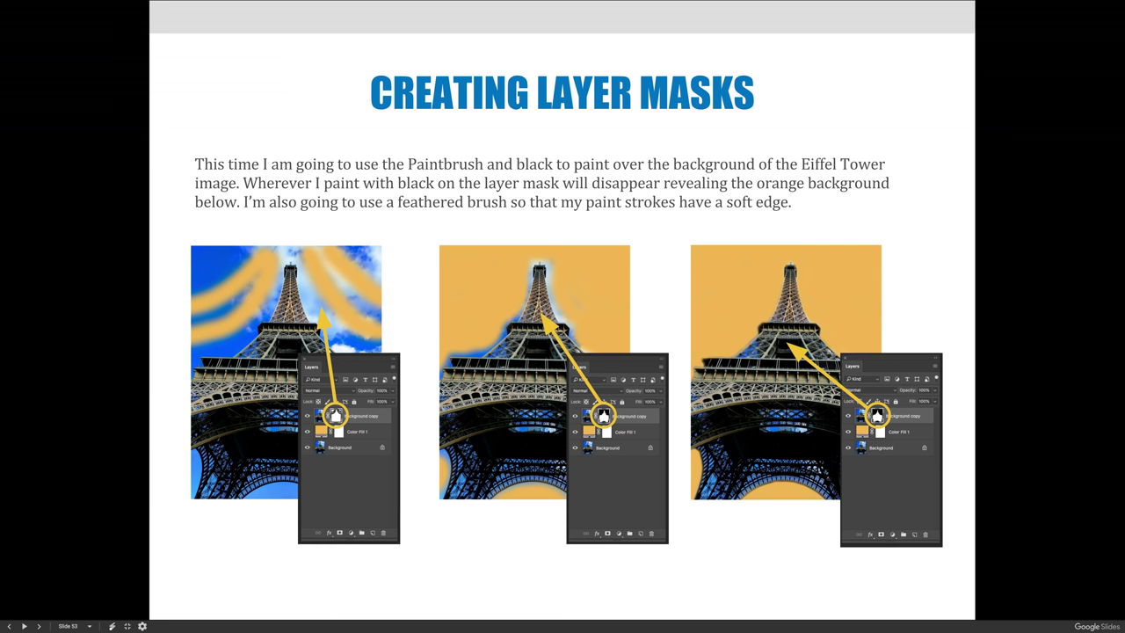
key("Left")
key("Left")
key("Left")
key("Left")
key("Left")
key("Left")
key("Left")
key("Left")
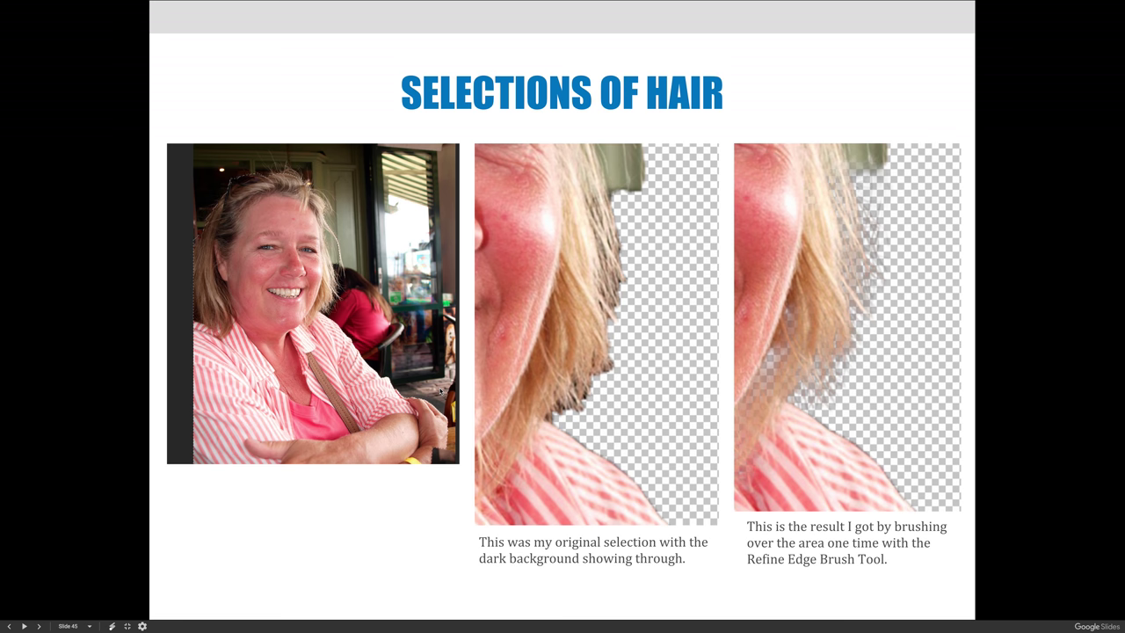
key("Left")
key("Left")
key("Left")
key("Left")
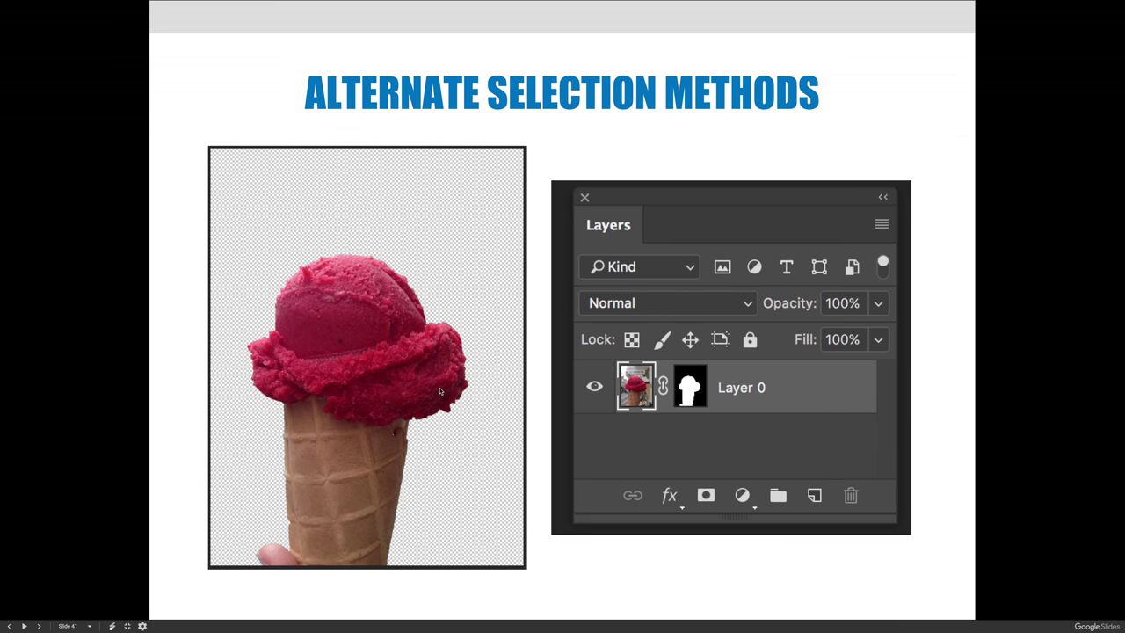
key("Left")
key("Left")
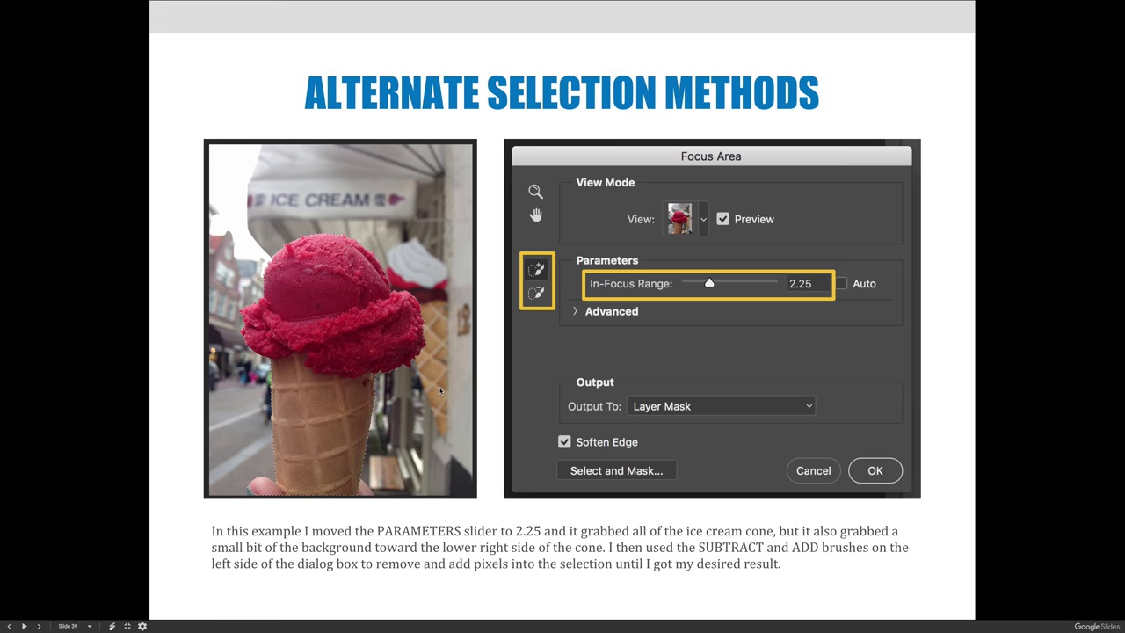